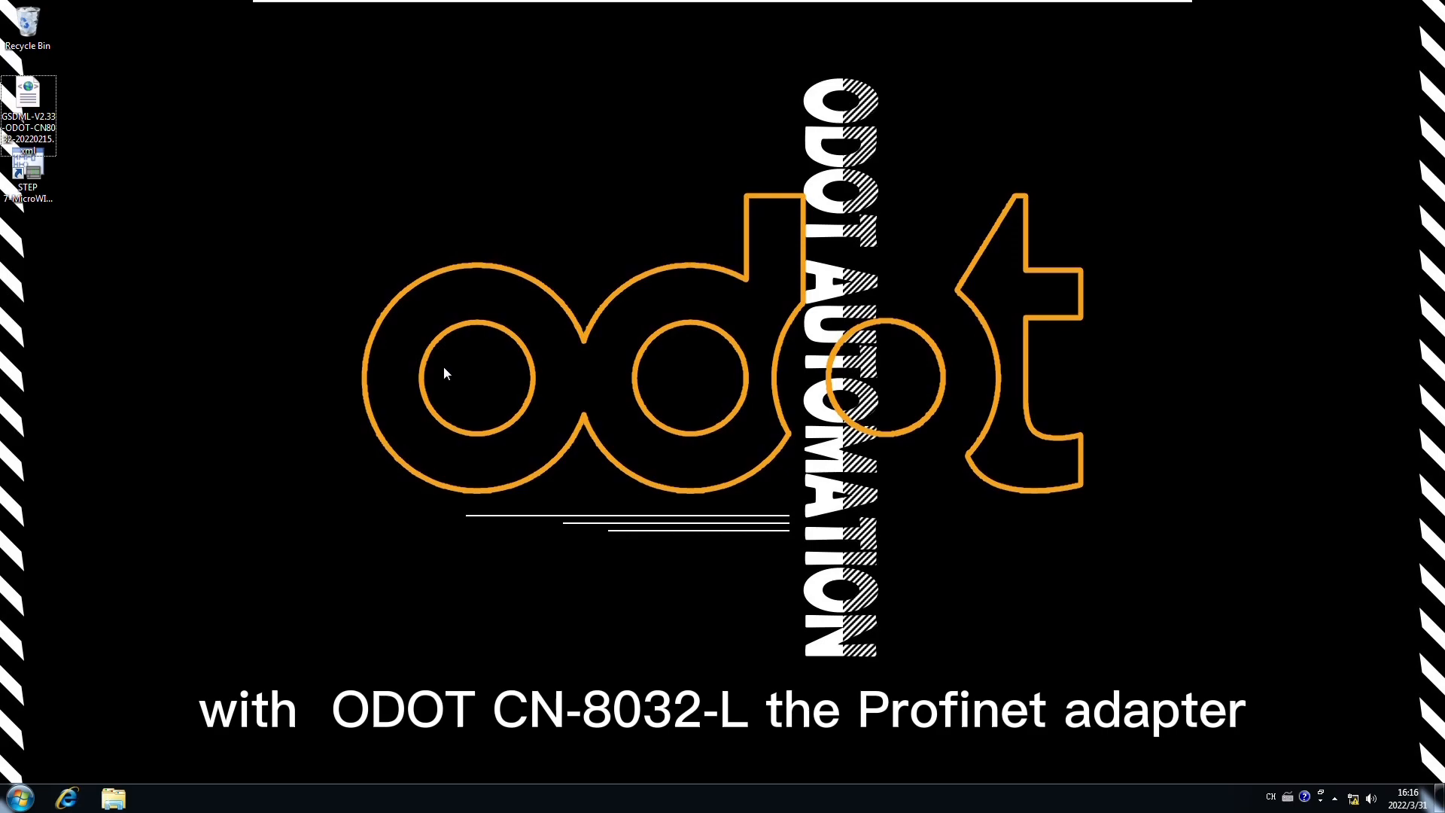
# Step: Point out the STEP 7-MicroWIN SMART shortcut and the downloaded CN-8032-L GSDML file, then launch the software
pyautogui.click(30, 154)
pyautogui.click(27, 104)
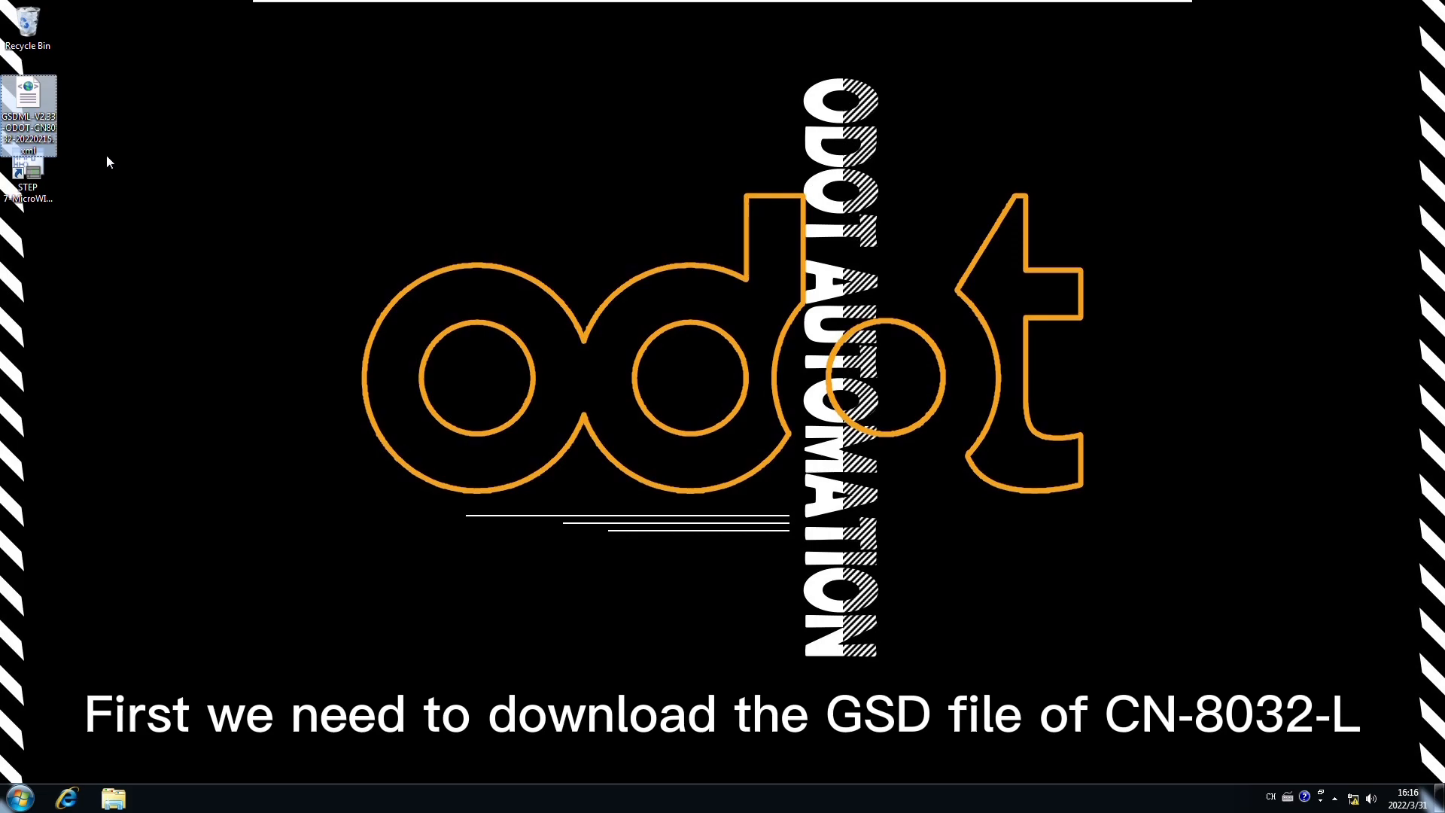
pyautogui.click(46, 191)
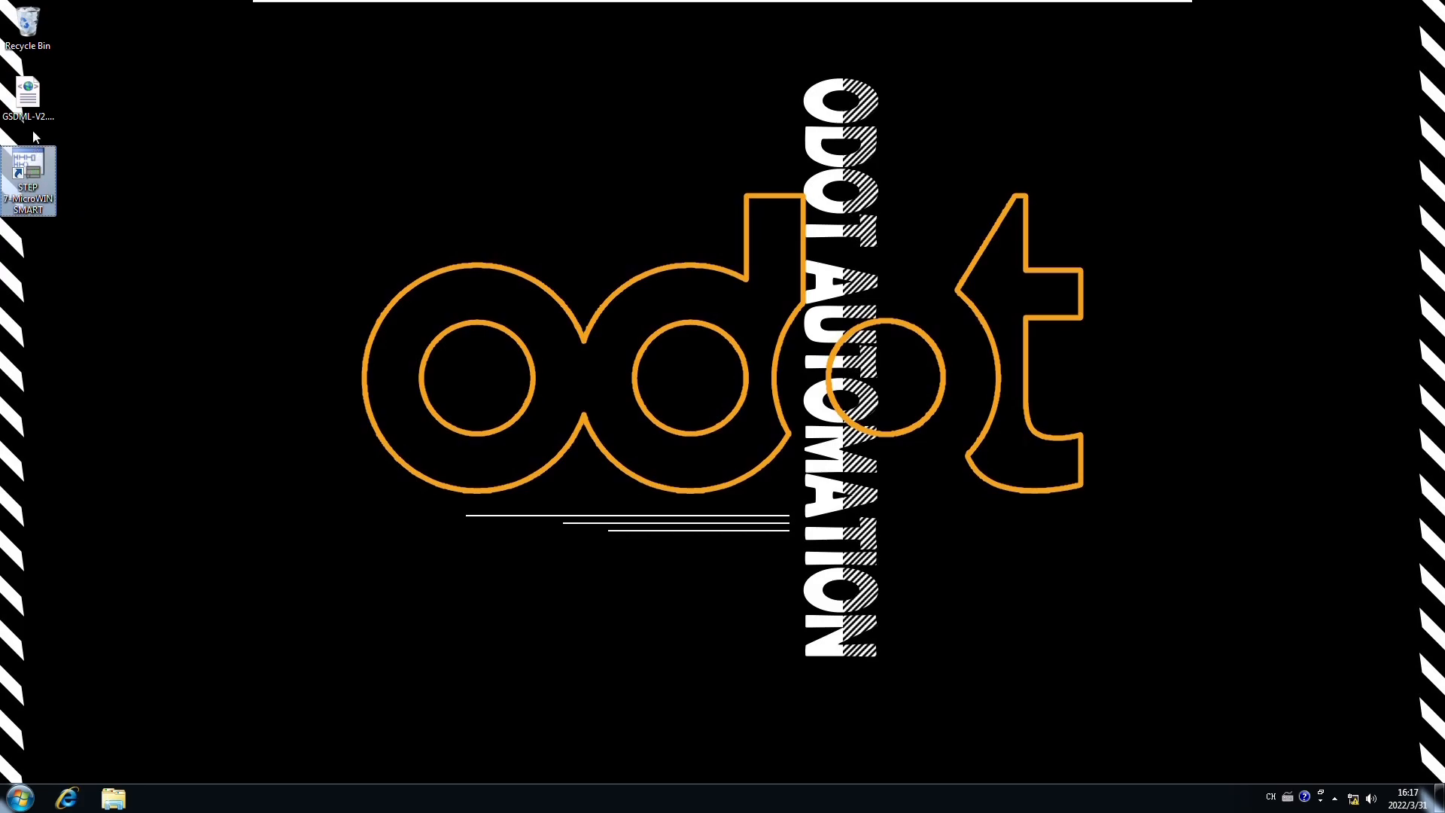
pyautogui.click(33, 101)
pyautogui.doubleClick(29, 179)
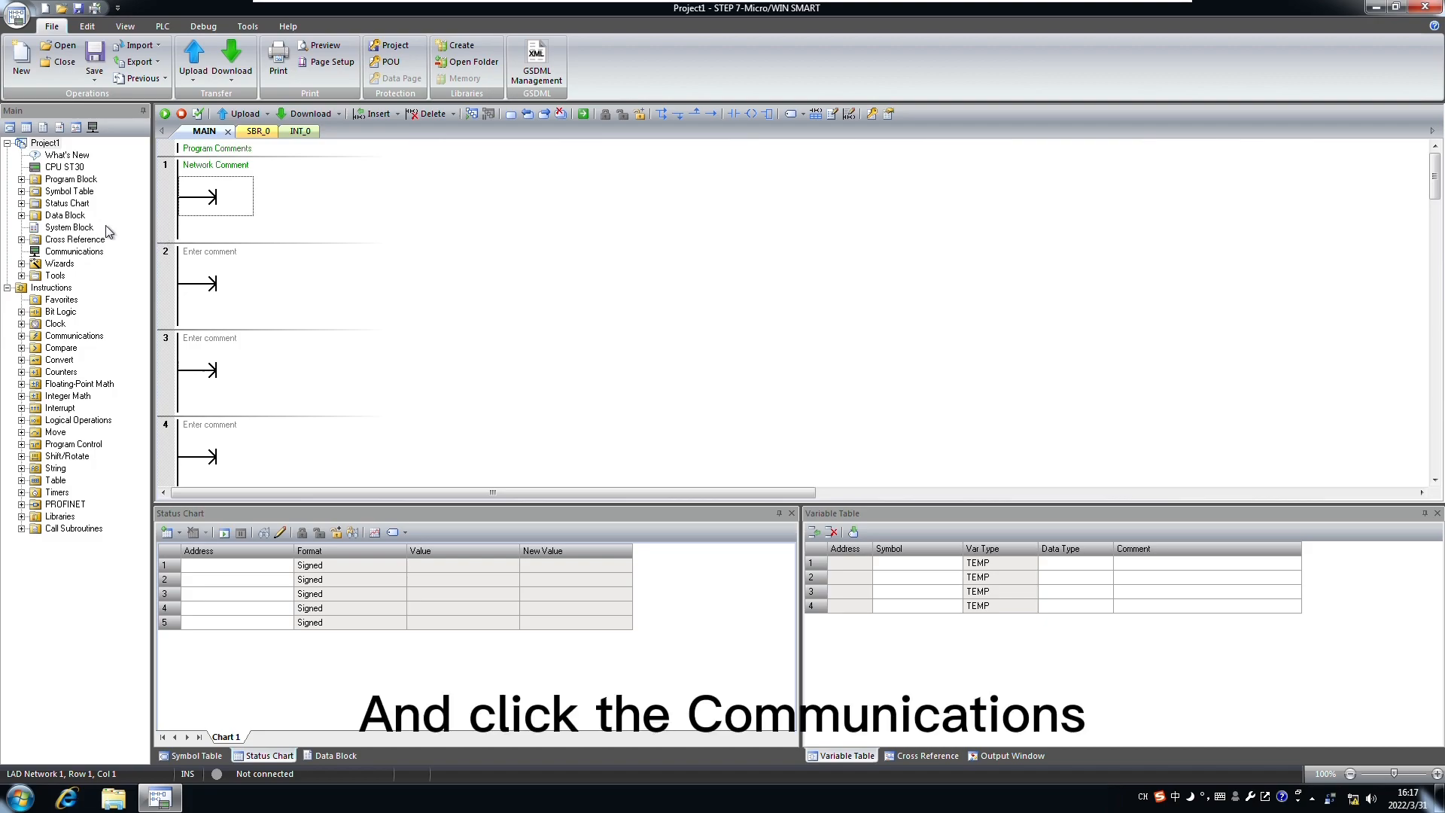
# Step: Search for CPUs over the Intel PRO/1000 TCPIP interface, find 192.168.0.10, and close without changes
pyautogui.doubleClick(69, 254)
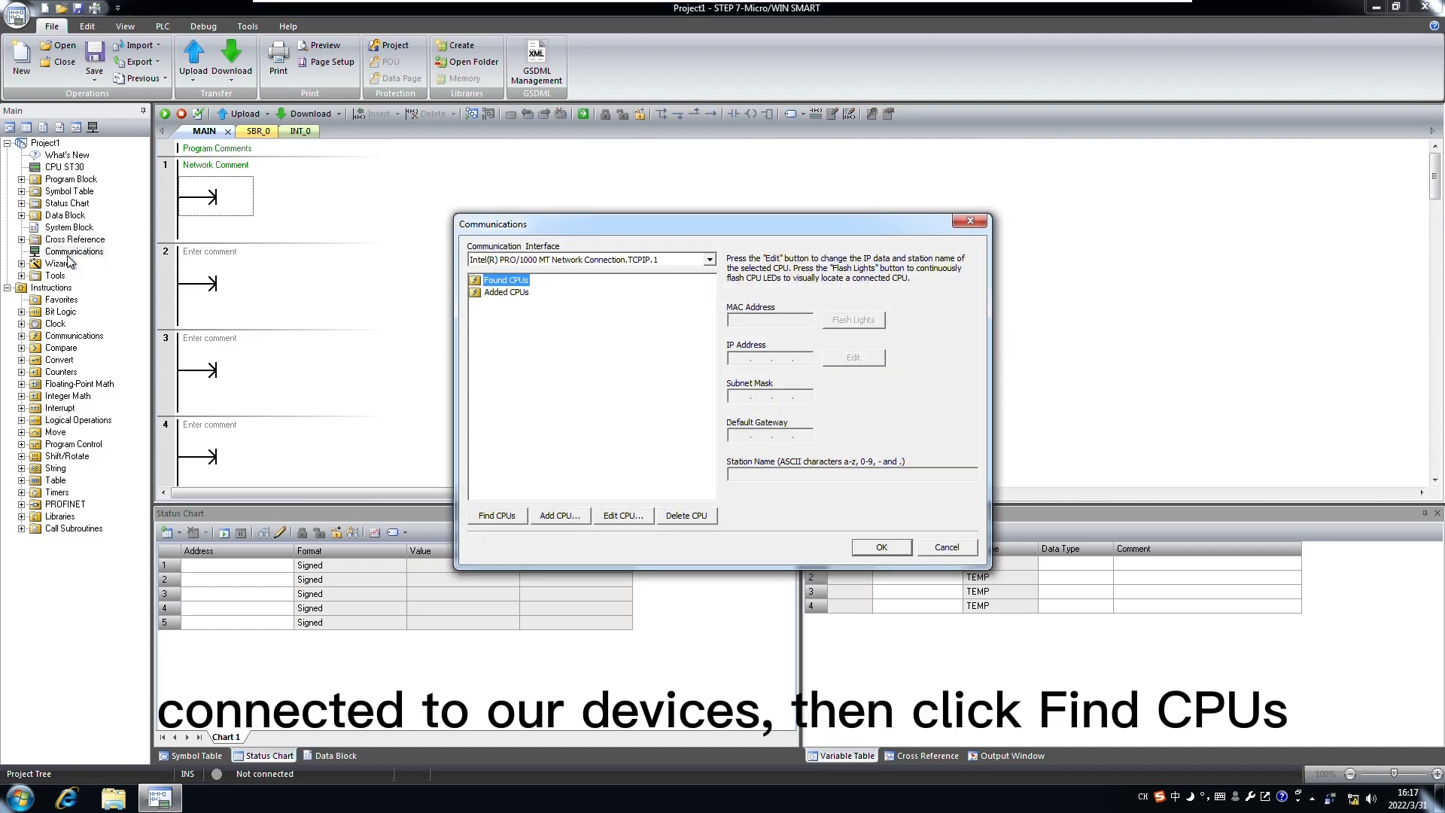
pyautogui.click(709, 260)
pyautogui.click(704, 260)
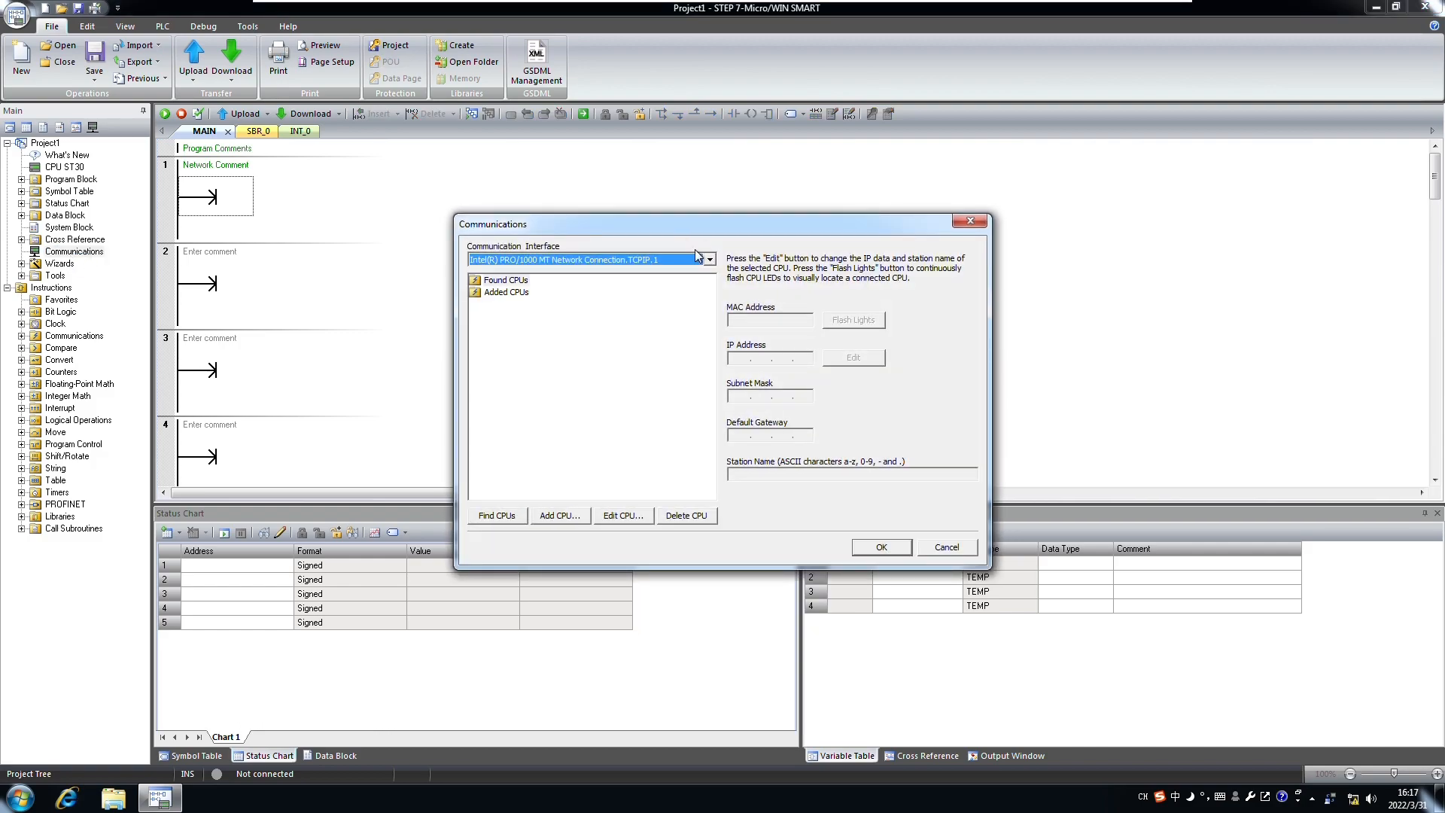
pyautogui.click(497, 518)
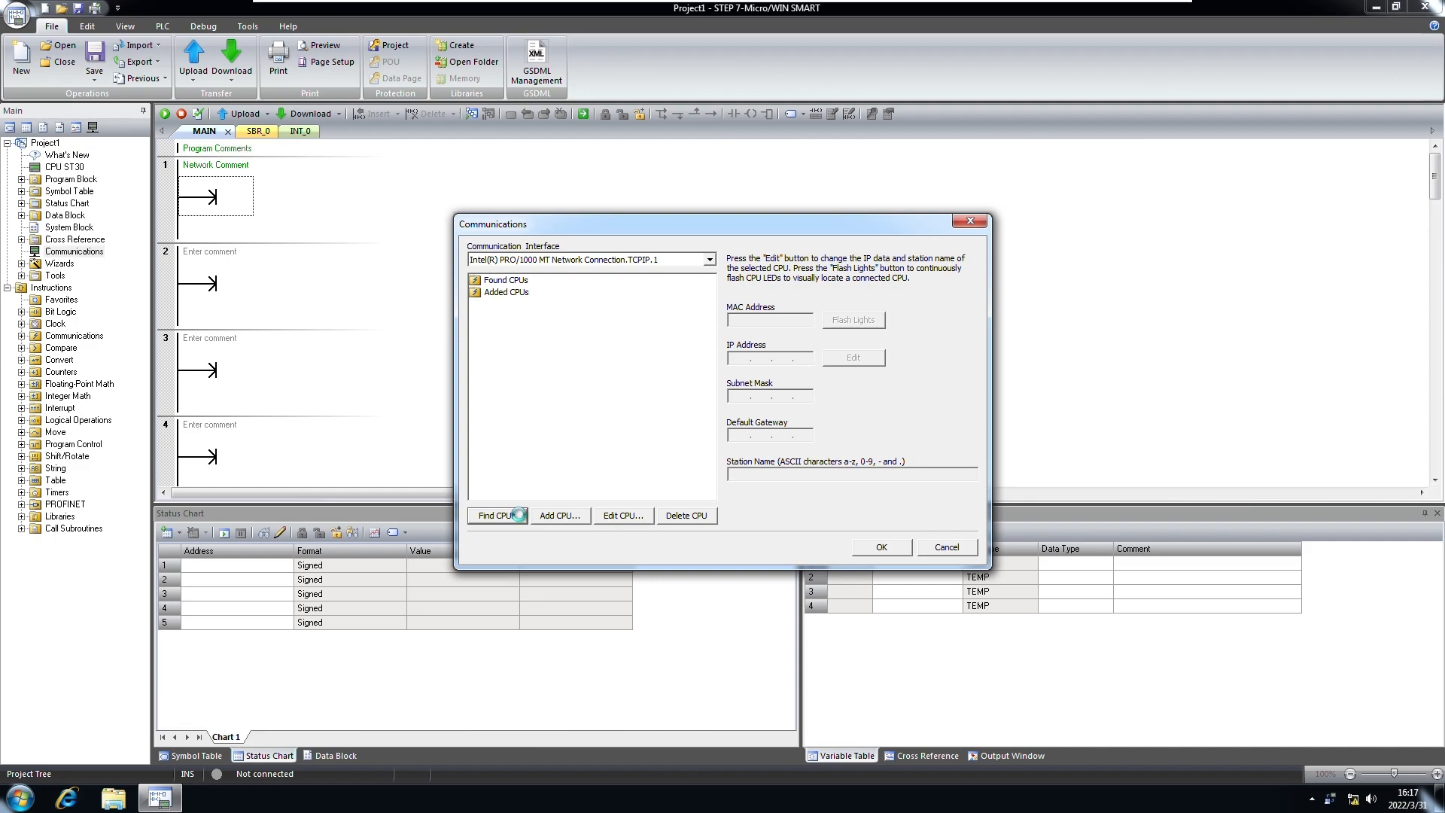
pyautogui.click(536, 293)
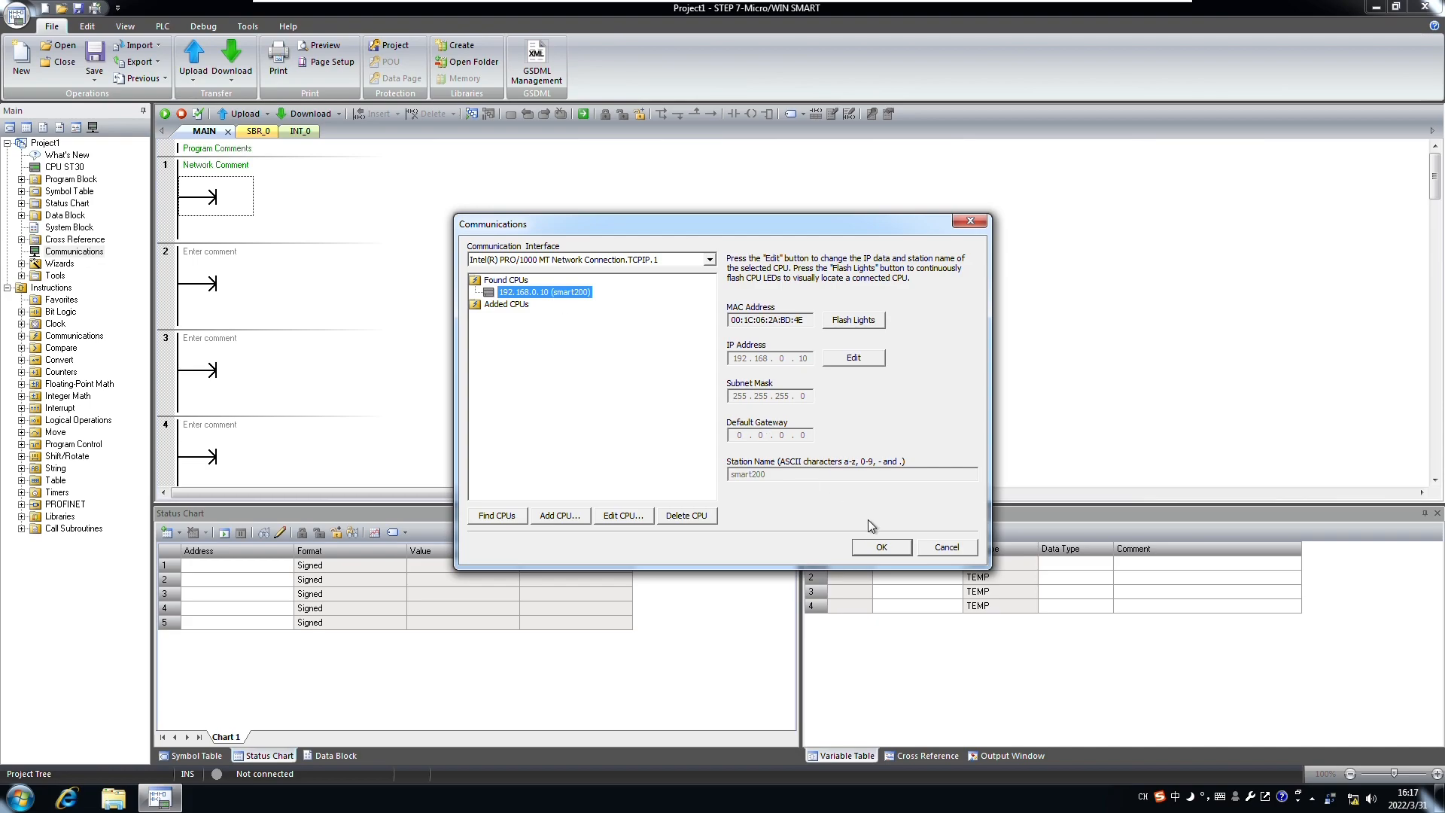
pyautogui.click(945, 548)
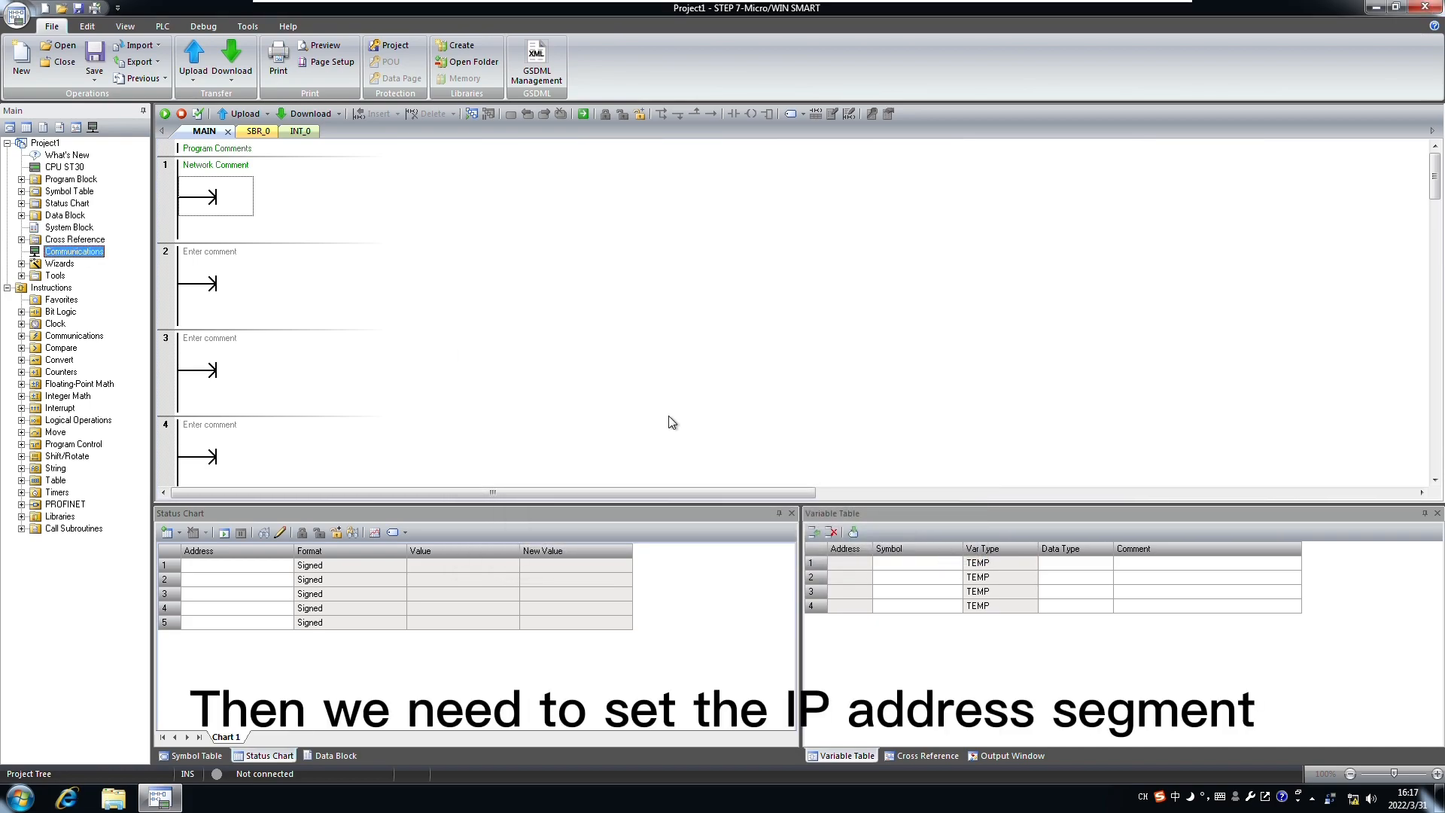
# Step: Open the local network connection's properties from the Network and Sharing Center
pyautogui.rightClick(1354, 802)
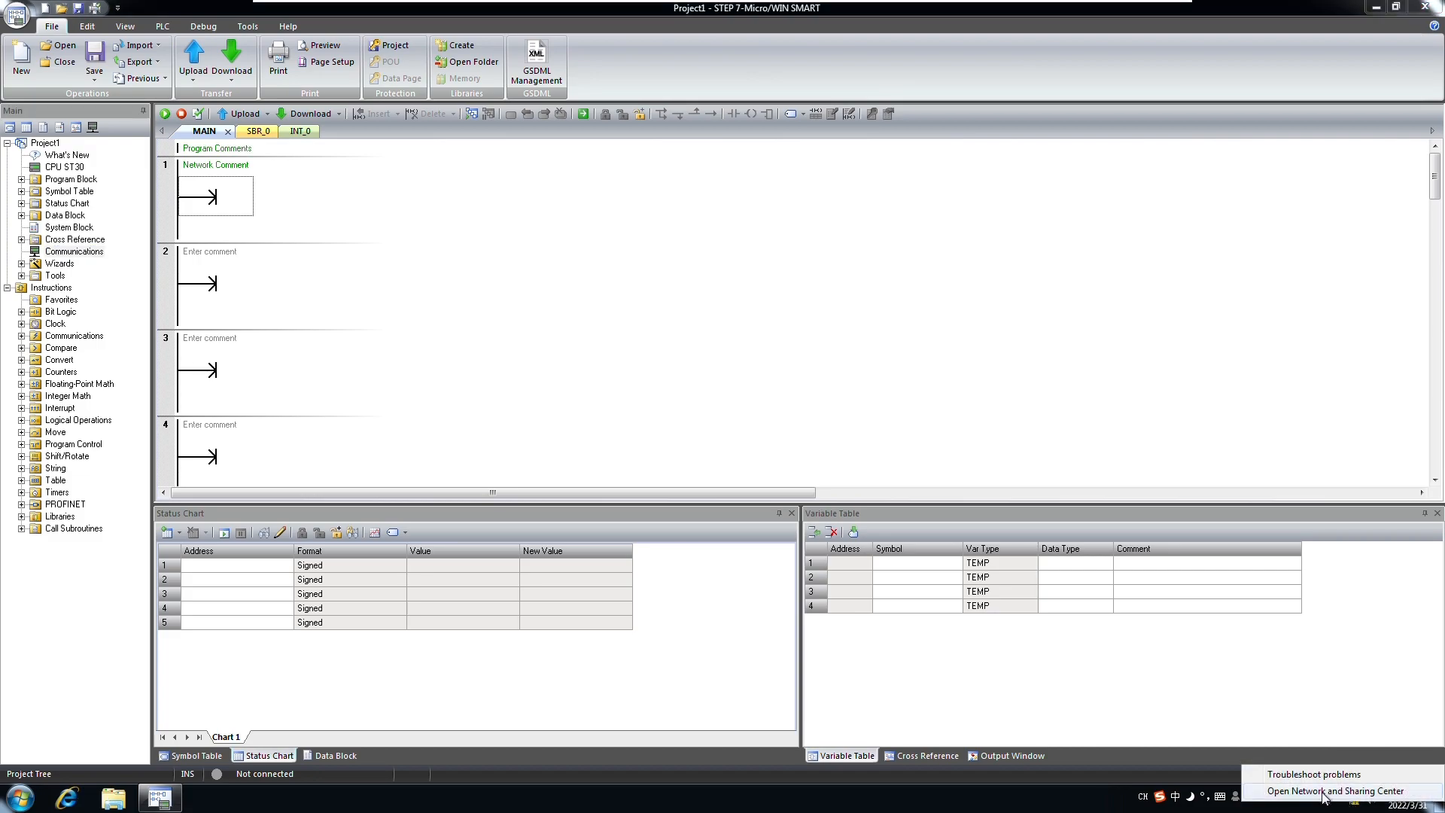
pyautogui.click(1323, 793)
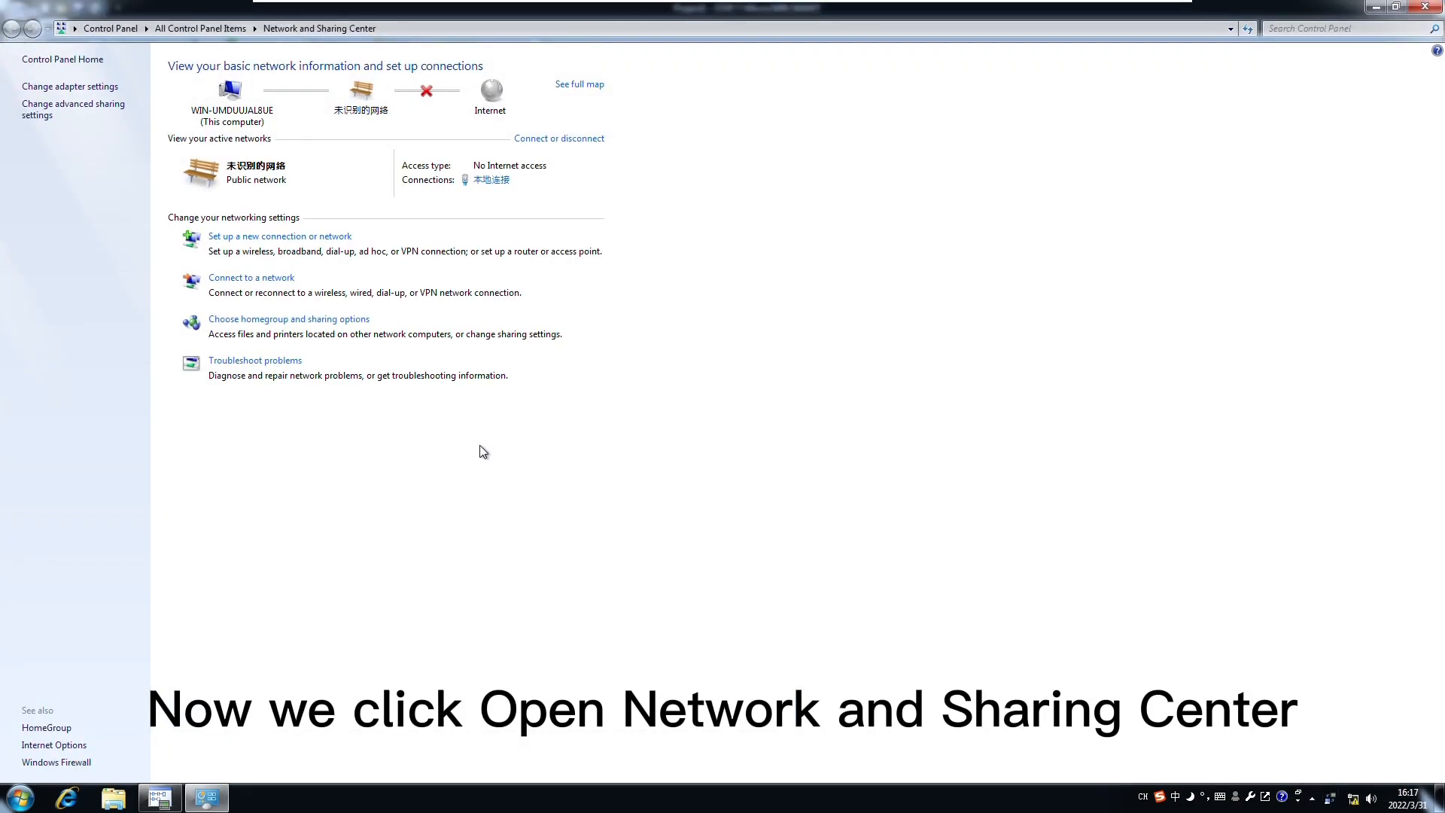
pyautogui.click(490, 183)
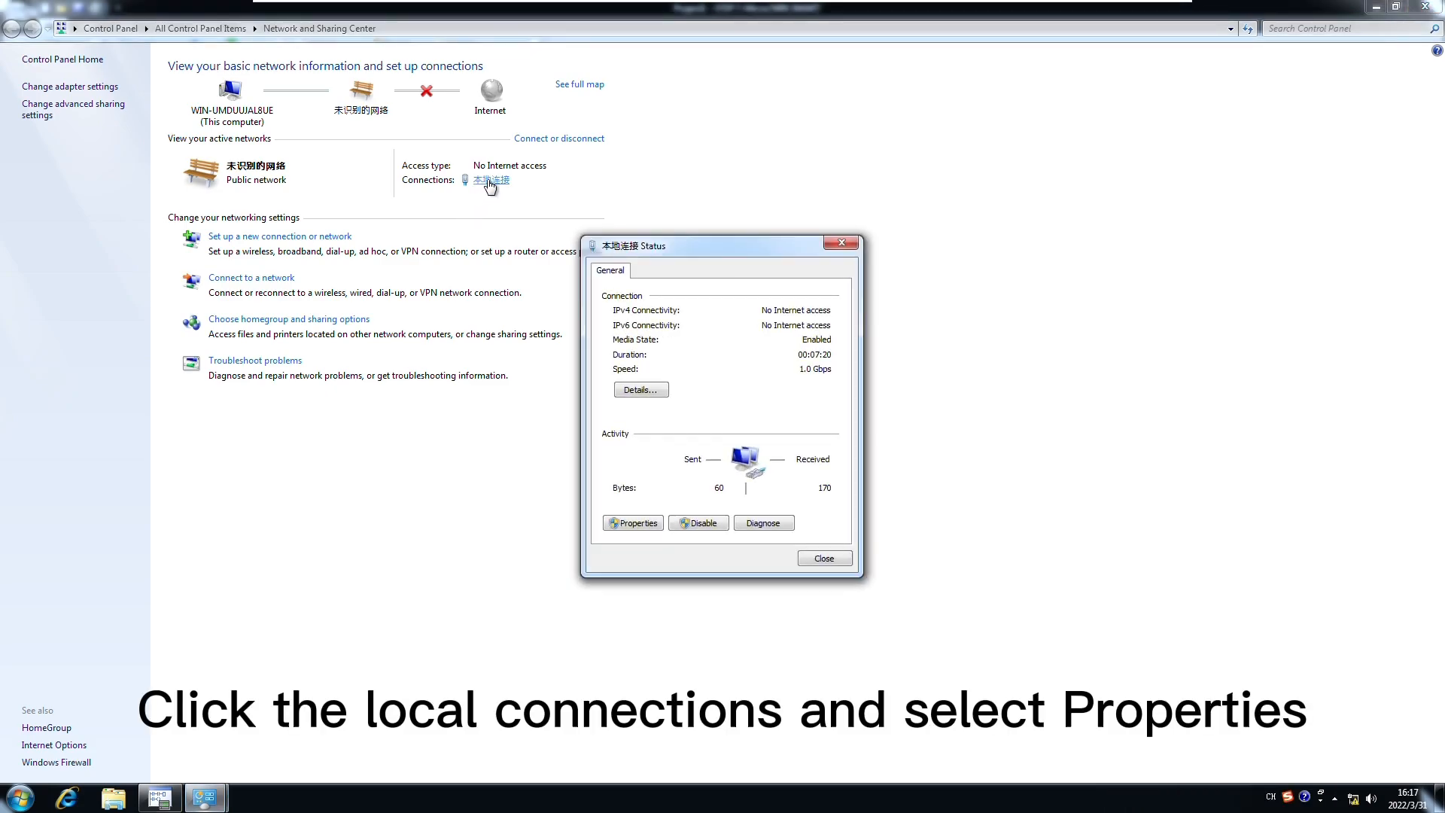
pyautogui.click(639, 527)
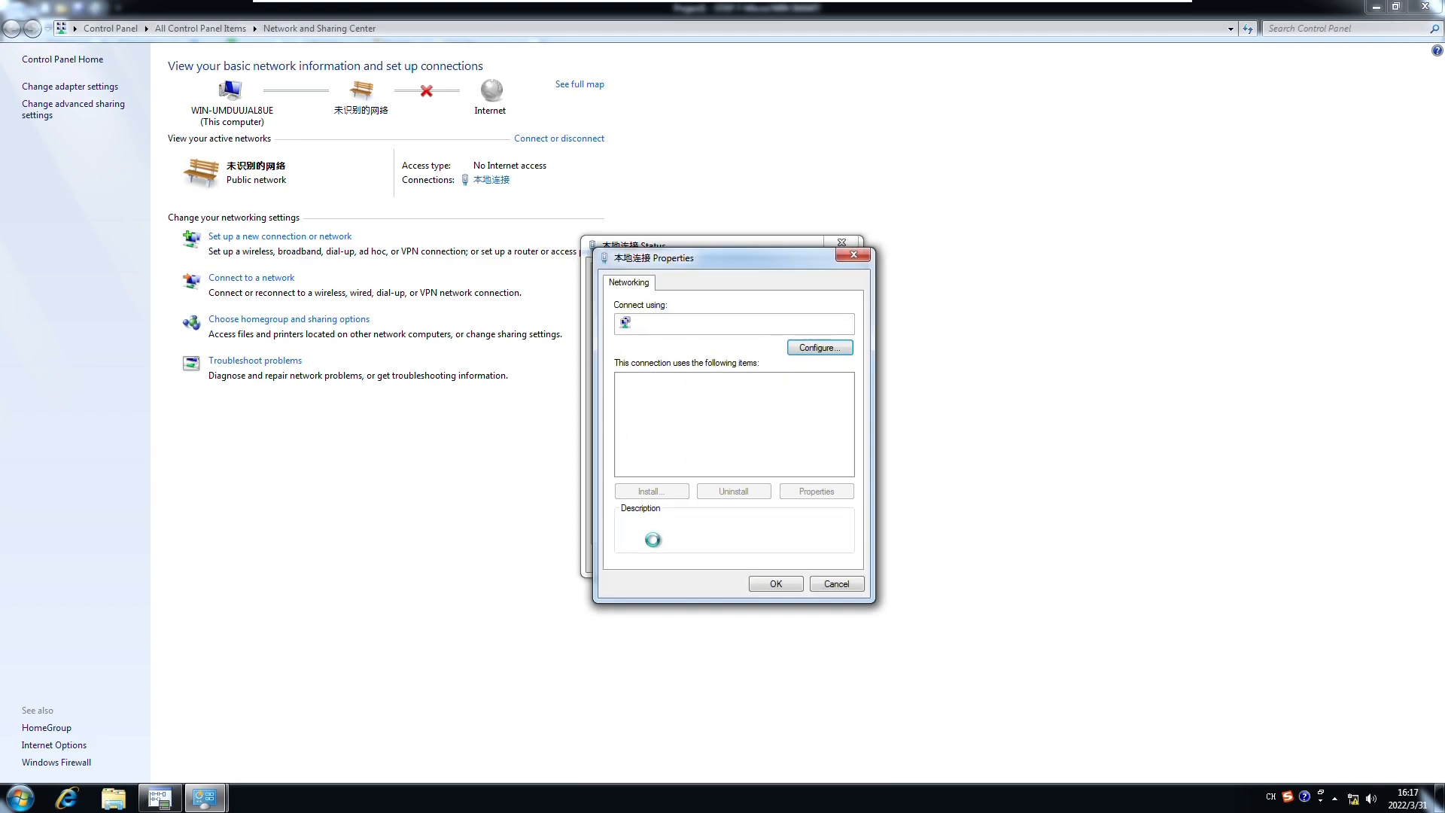
pyautogui.scroll(-1, 741, 440)
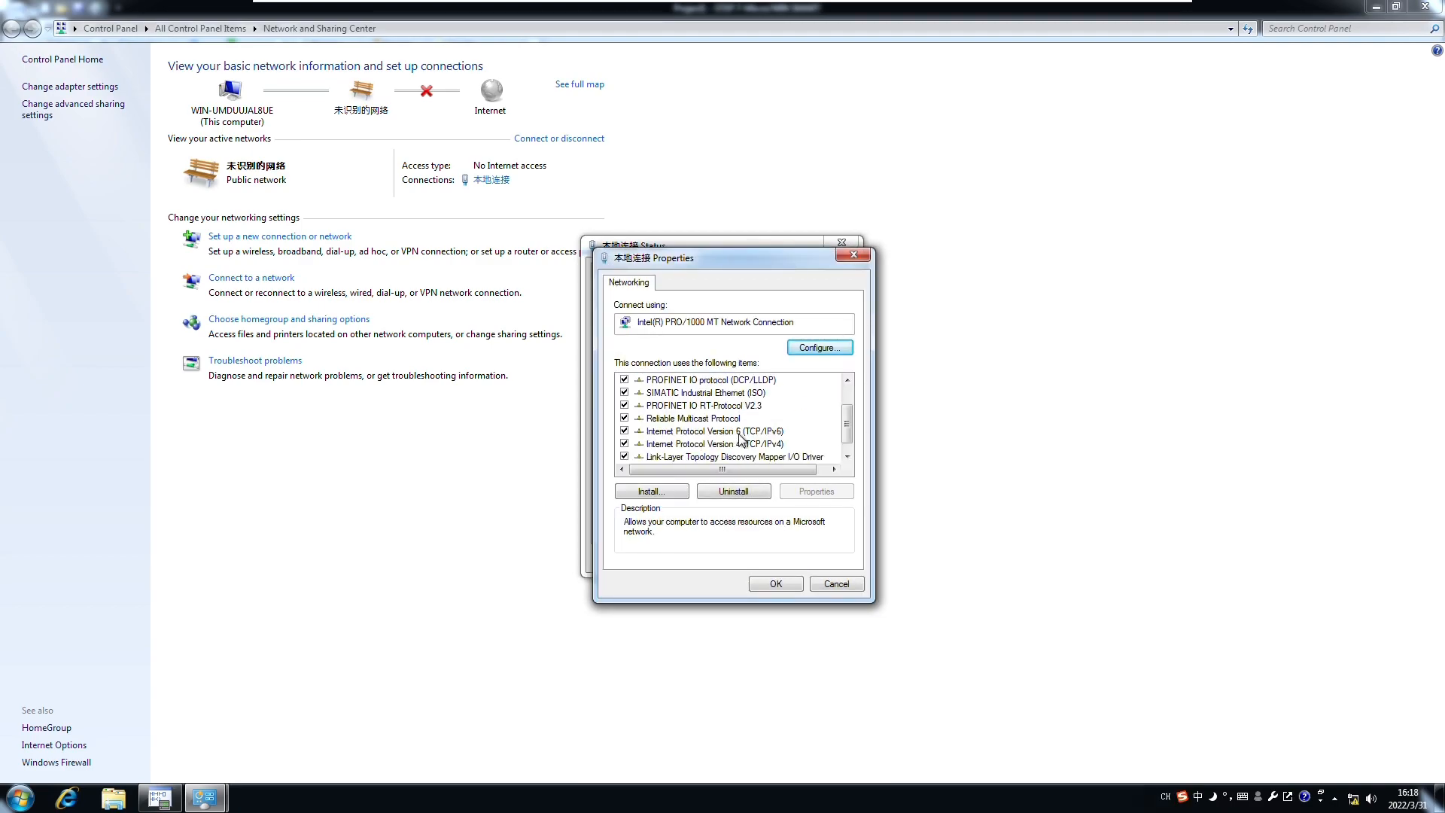
pyautogui.scroll(-1, 740, 439)
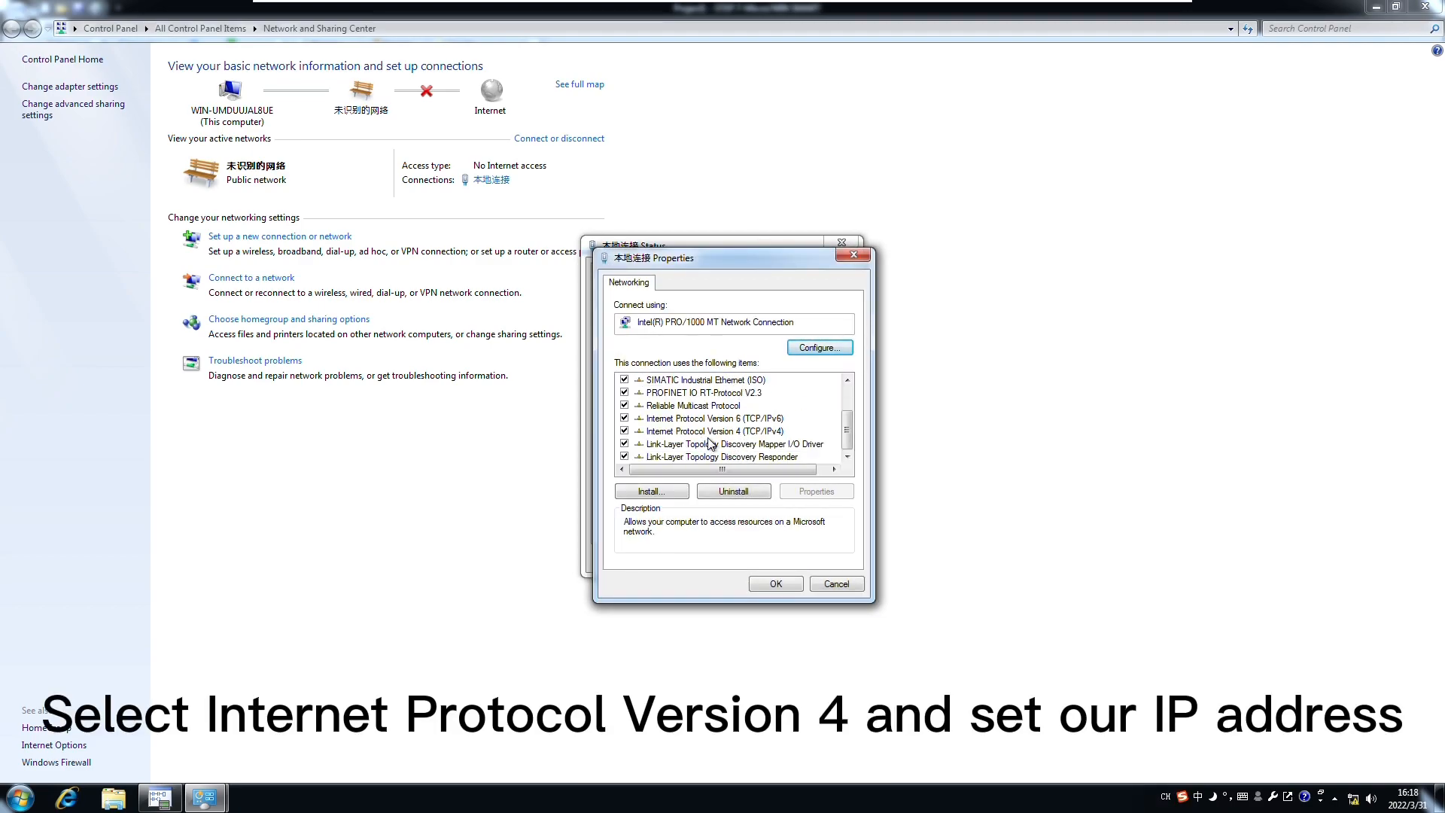
# Step: Set a manual IPv4 address of 192.168.0.20 with mask 255.255.255.0, then close all windows
pyautogui.doubleClick(712, 432)
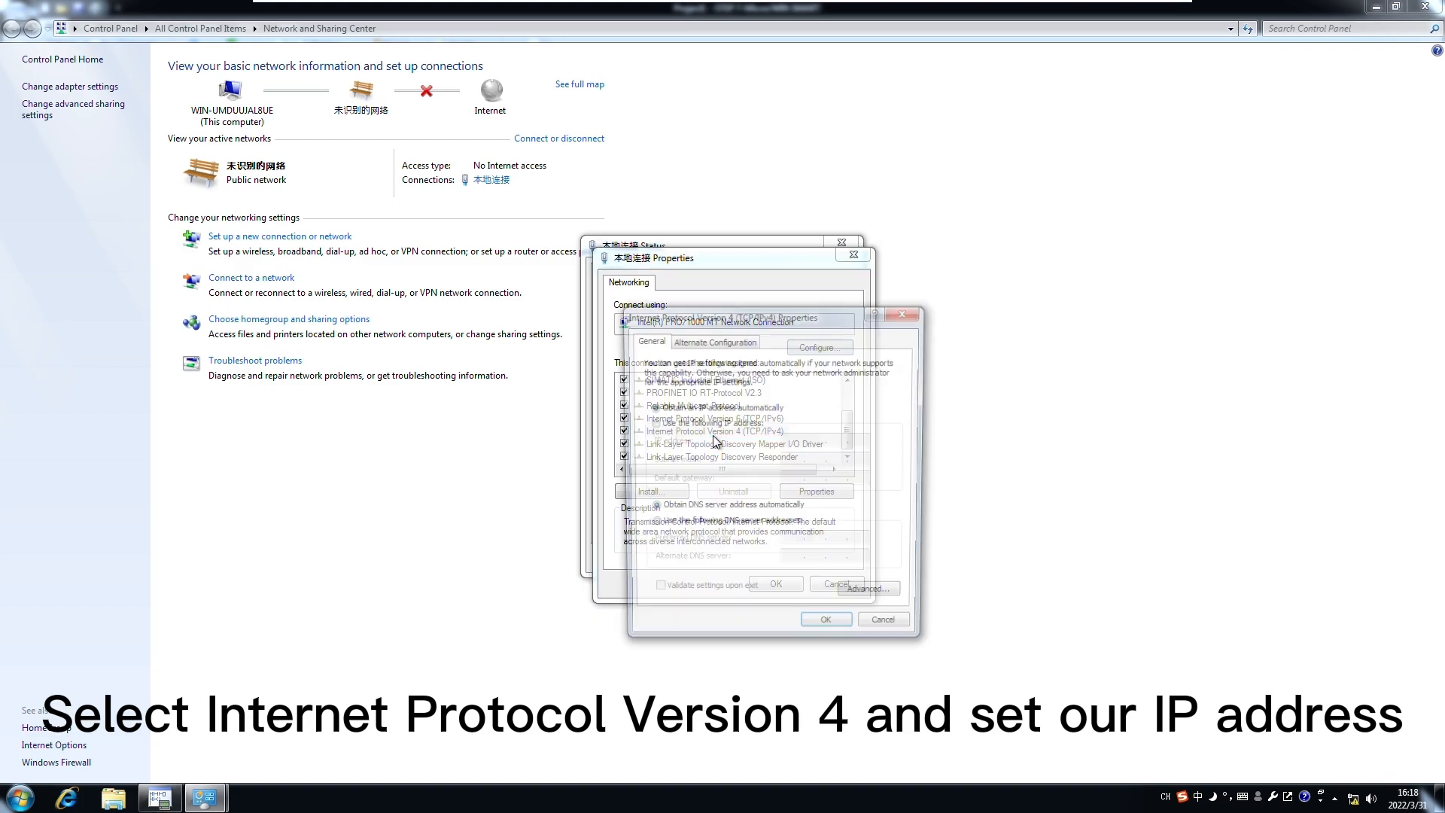
pyautogui.click(652, 423)
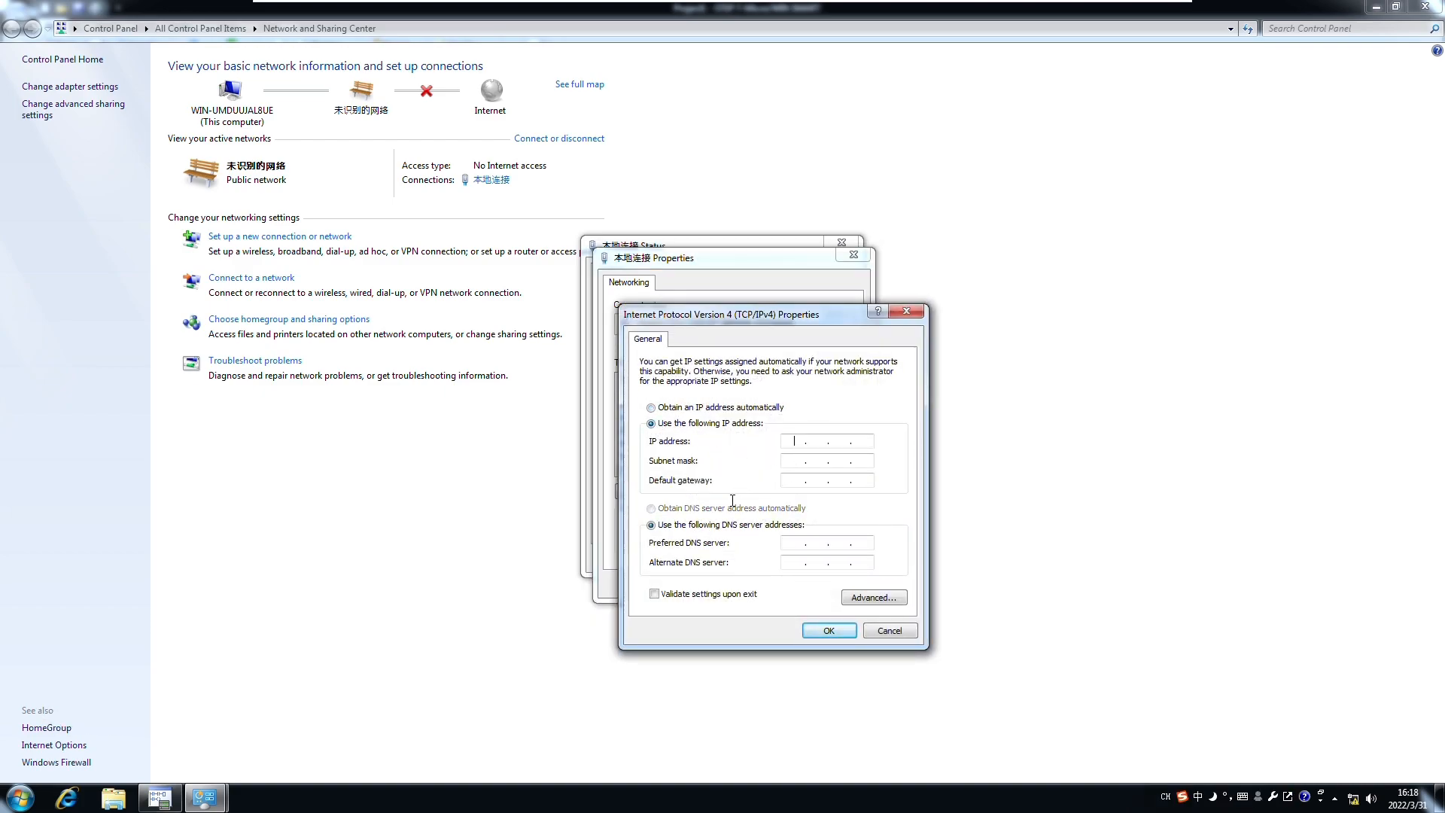
pyautogui.write('192 . 168 . 0 ')
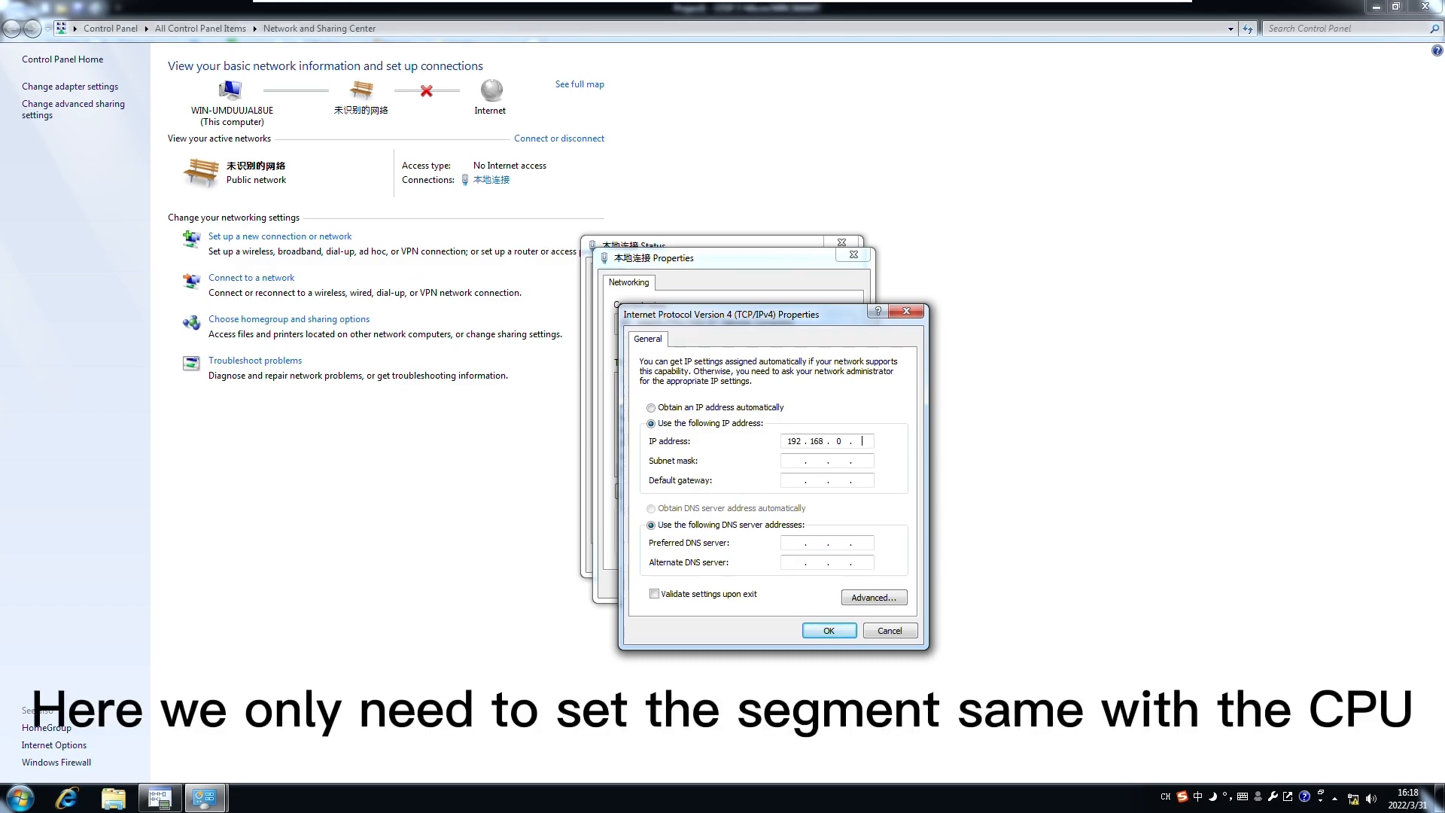
pyautogui.write('. 20')
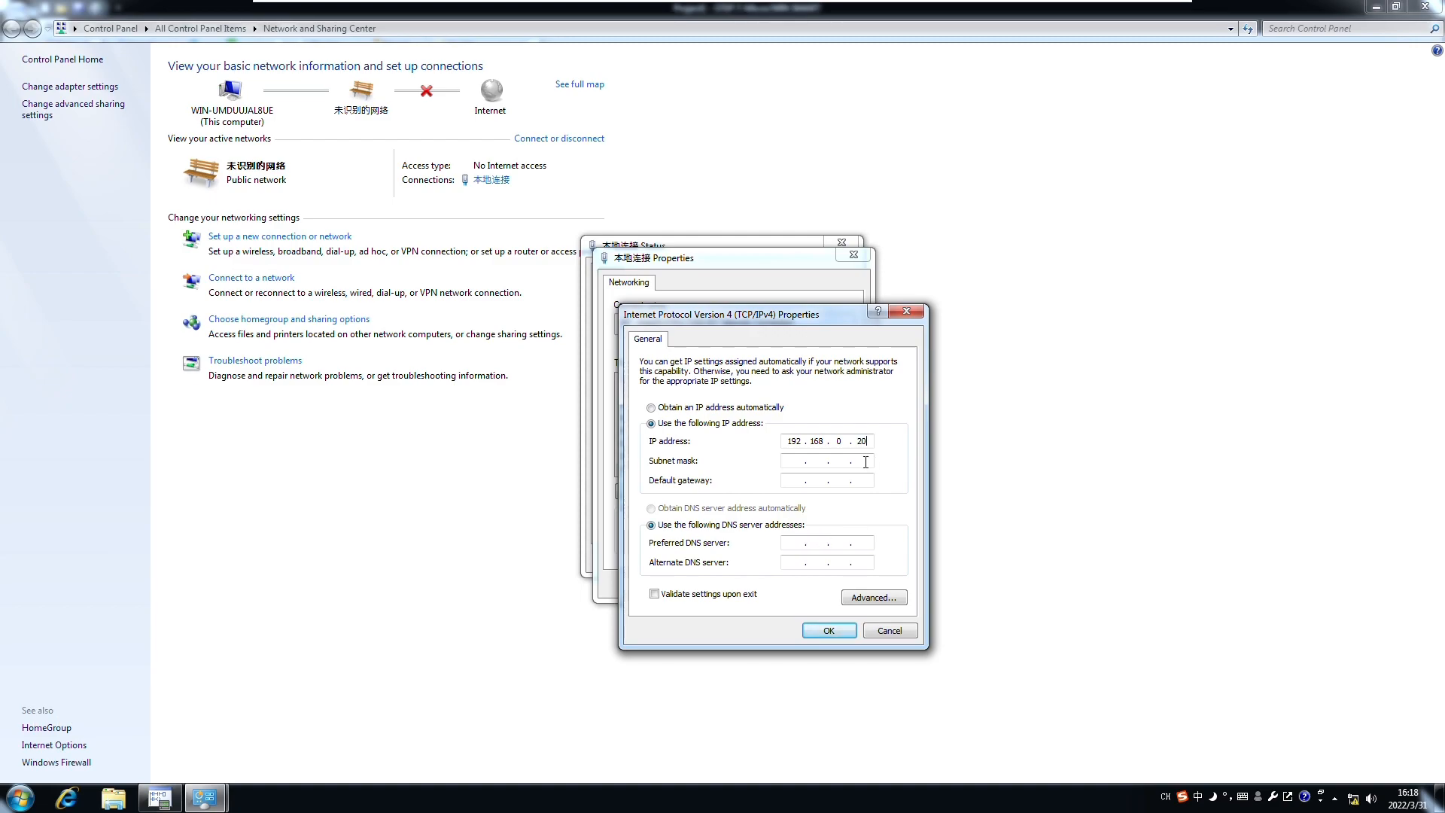
pyautogui.click(800, 461)
pyautogui.click(829, 630)
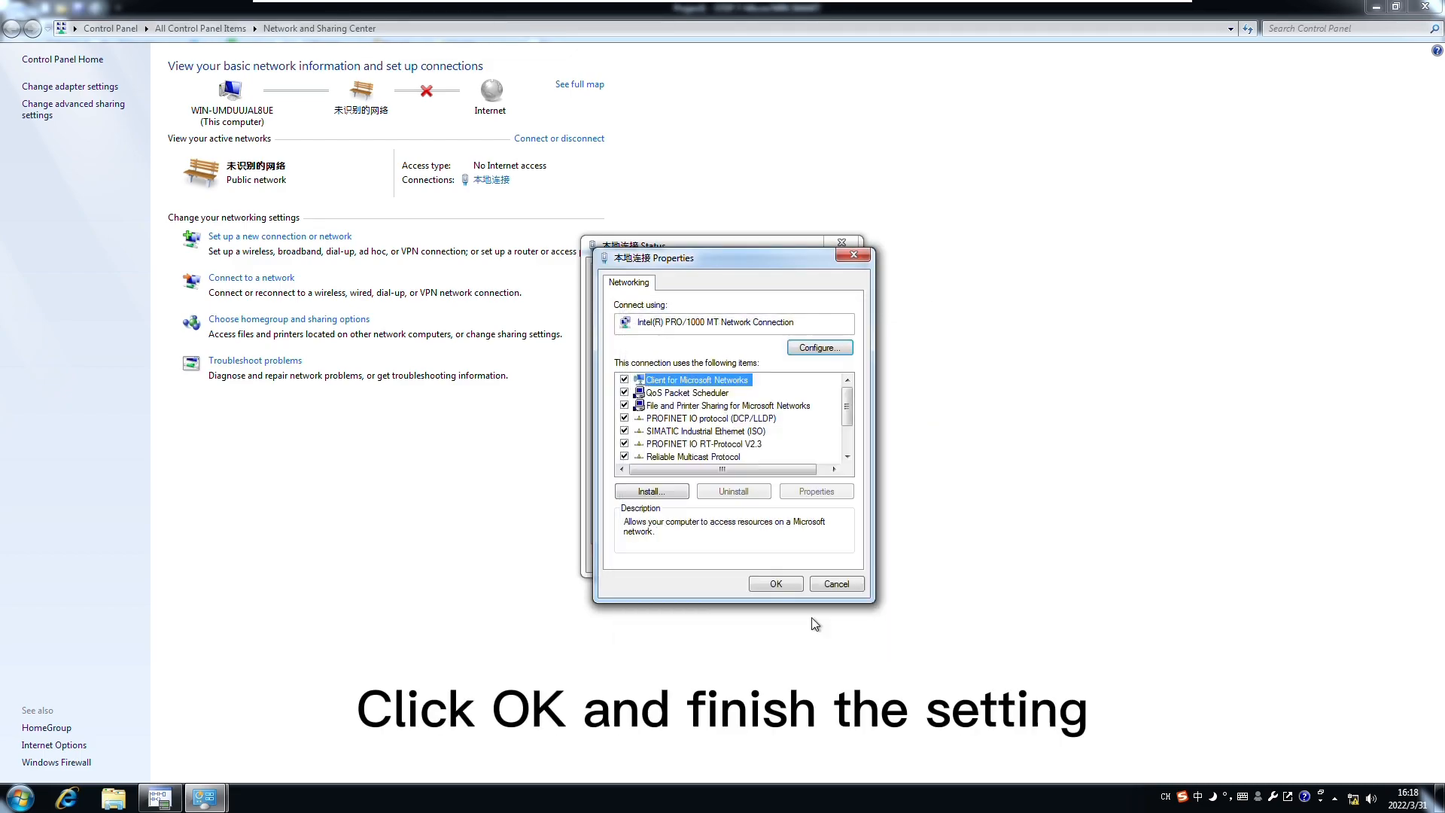
pyautogui.click(776, 586)
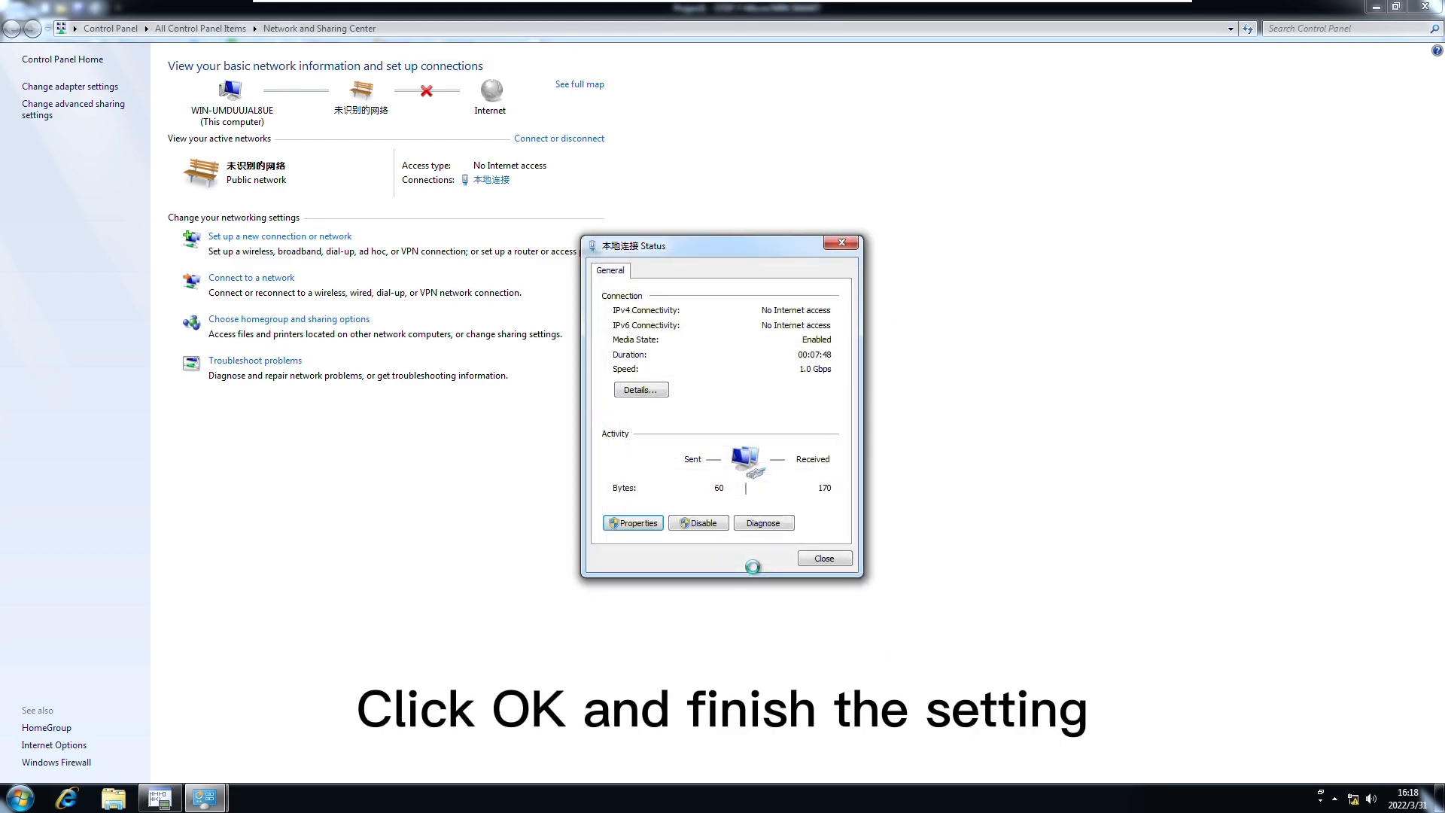
pyautogui.click(836, 563)
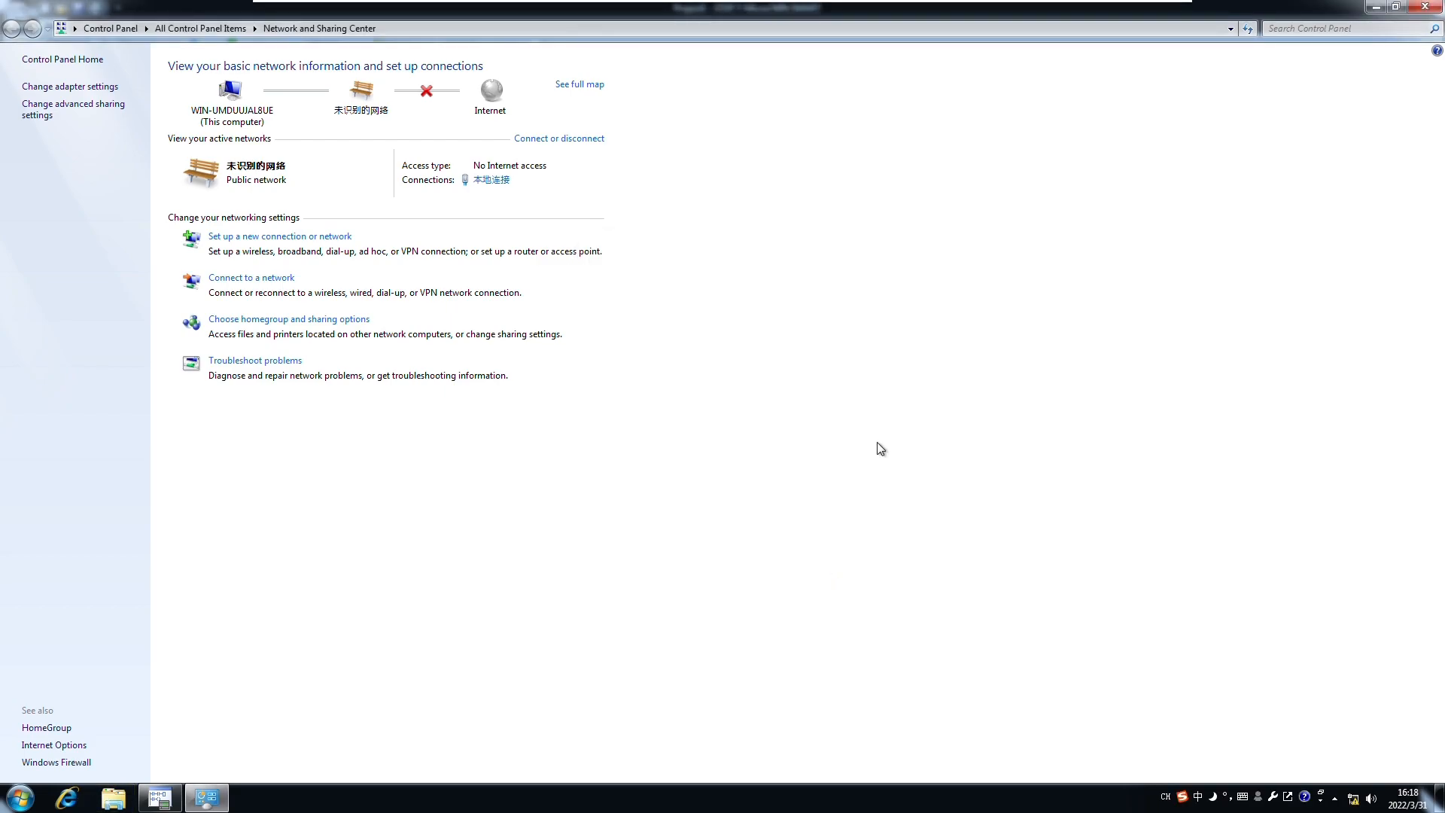
pyautogui.click(1425, 8)
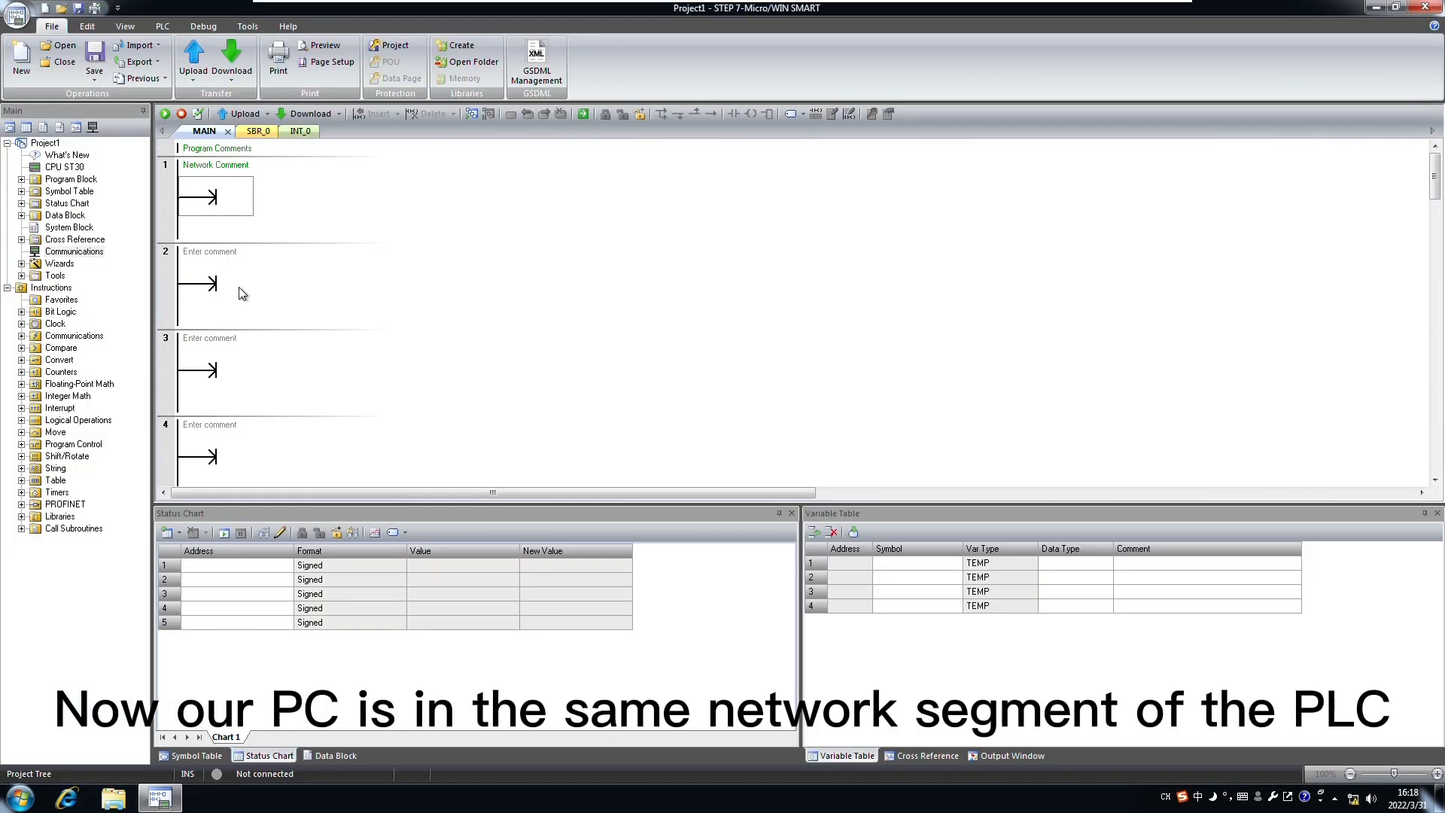
# Step: Import GSDML-V2.33-ODOT-CN8032-20220215.xml from the Desktop through GSDML Management and confirm its status is OK
pyautogui.click(258, 299)
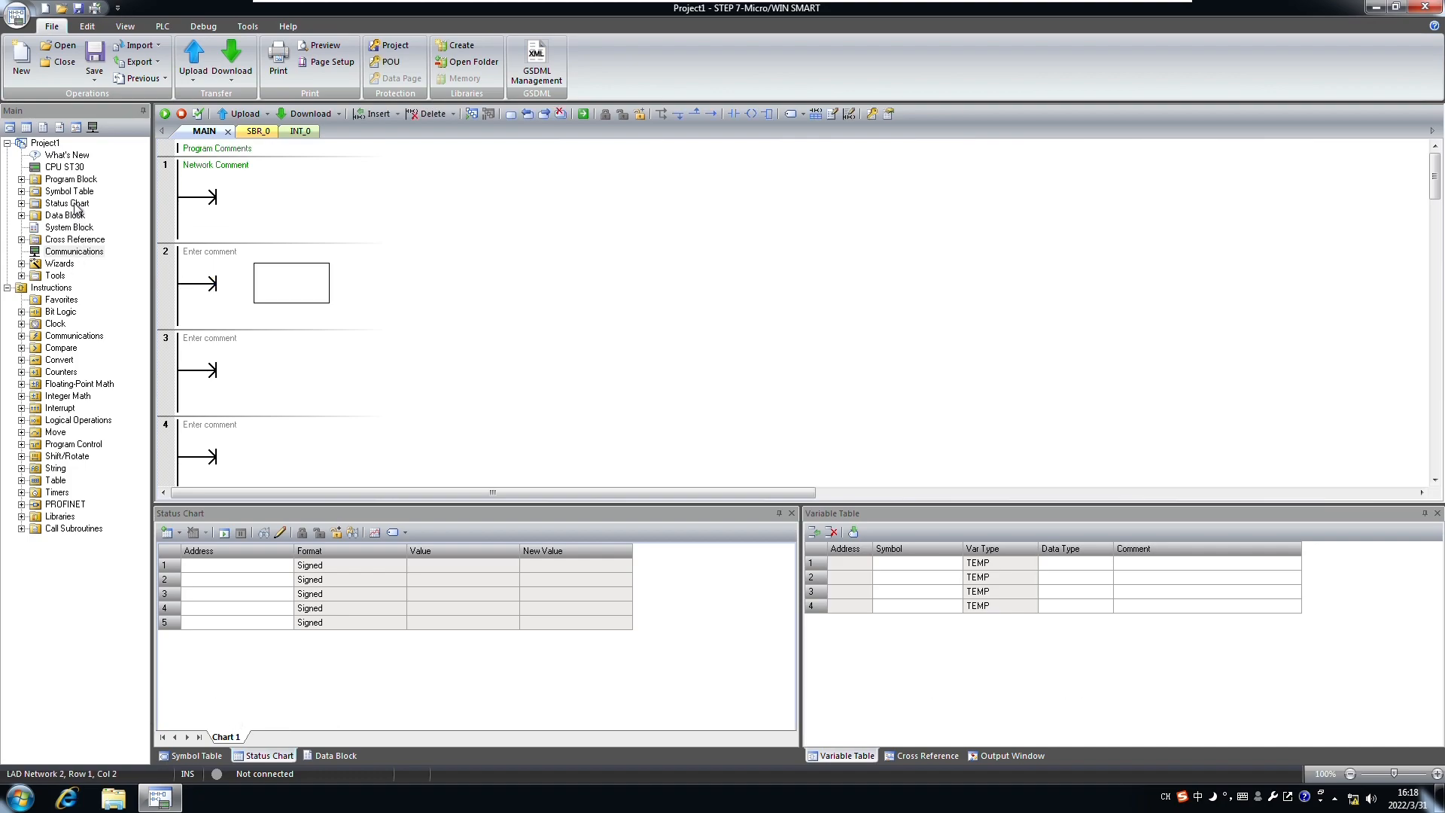
pyautogui.click(541, 75)
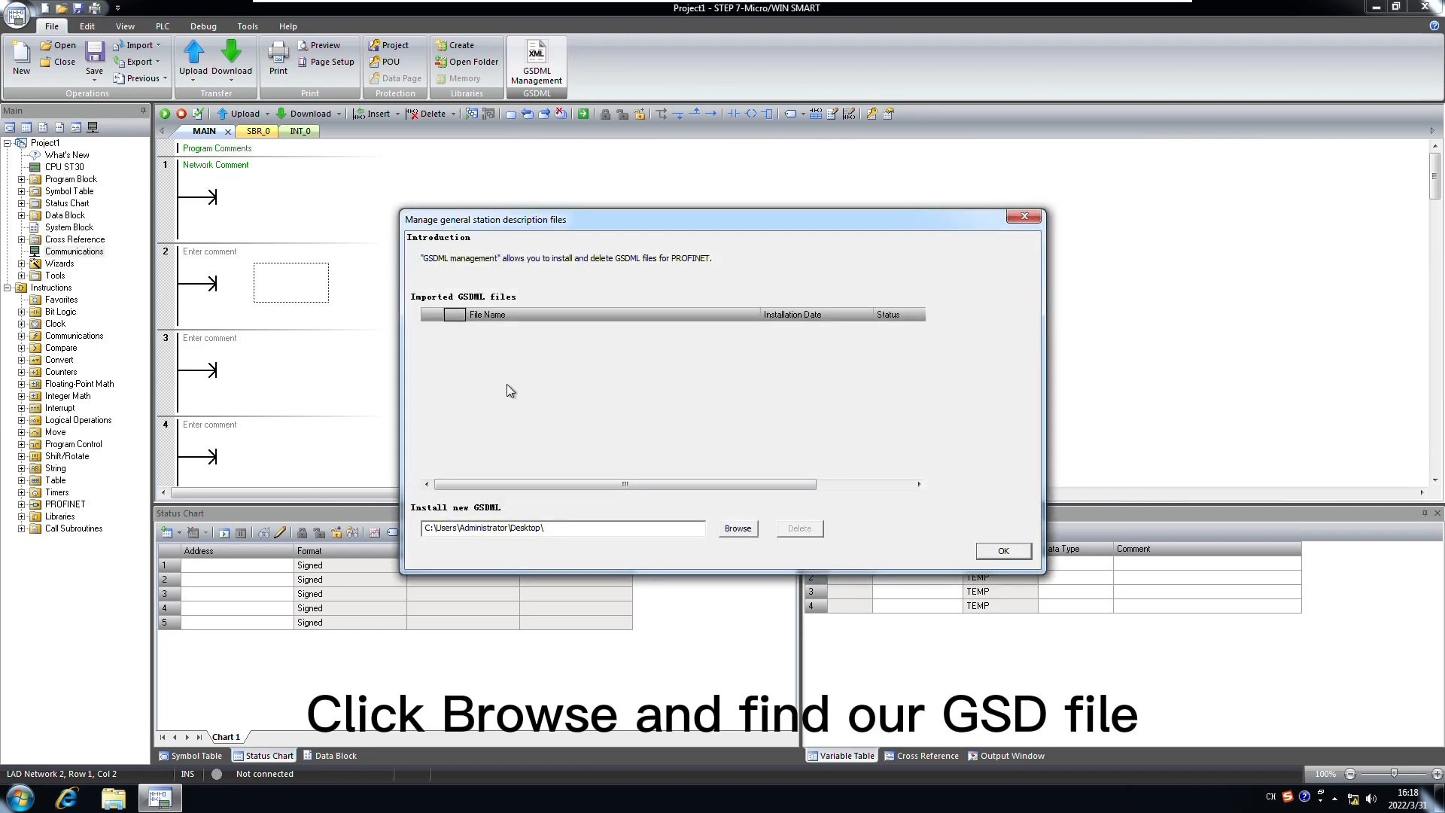
pyautogui.click(735, 529)
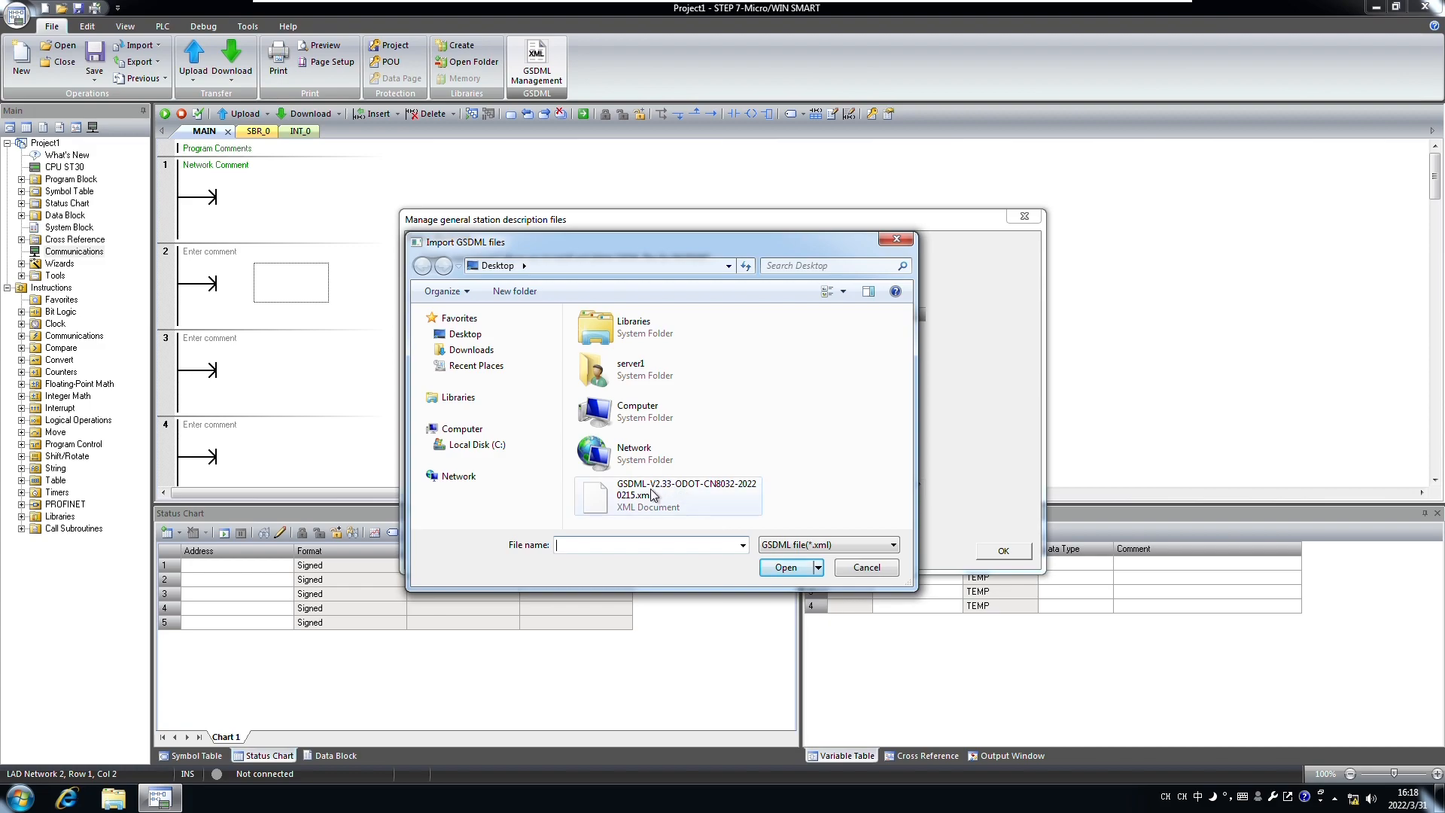
pyautogui.click(465, 334)
pyautogui.click(661, 495)
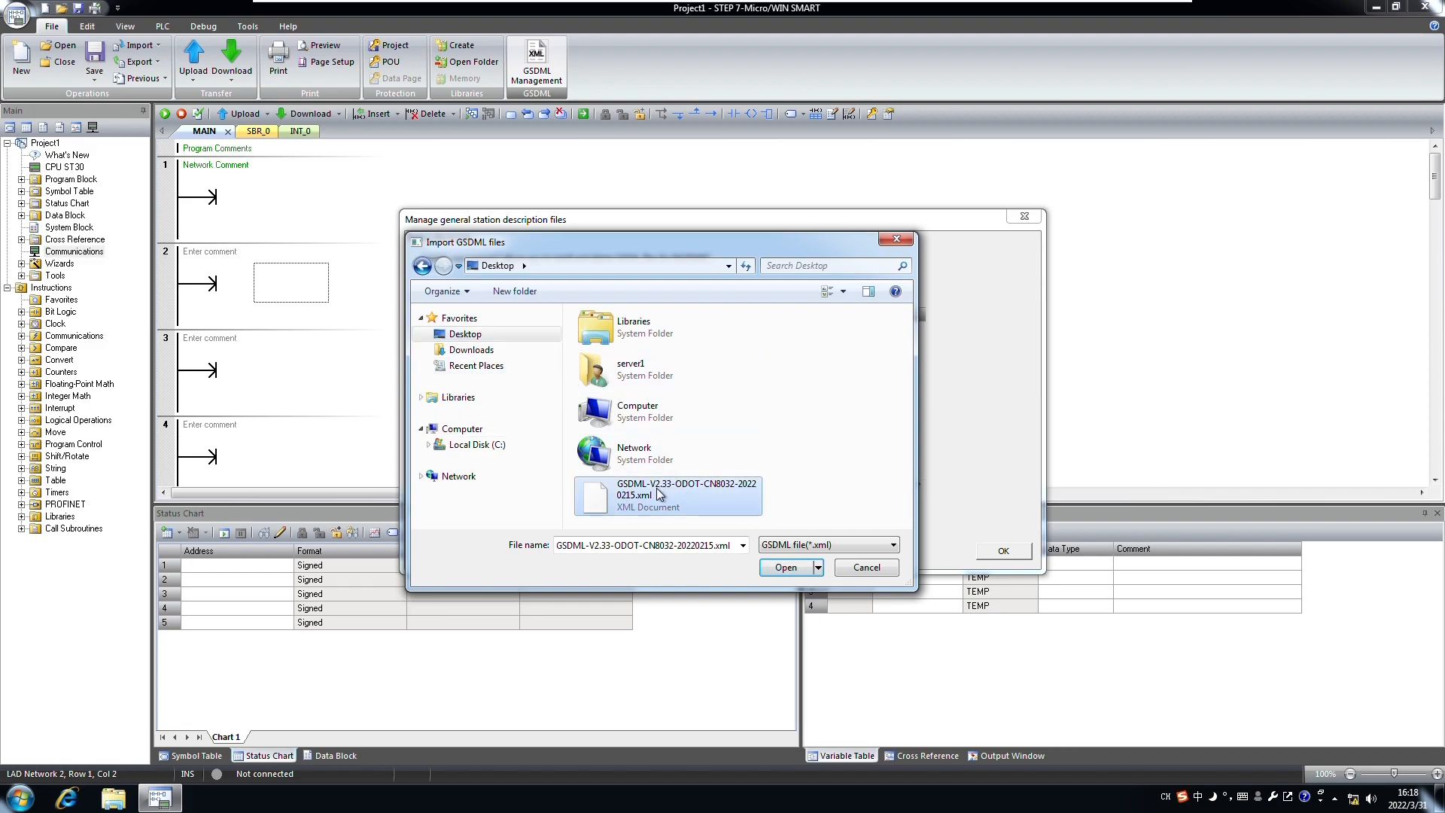
pyautogui.click(784, 569)
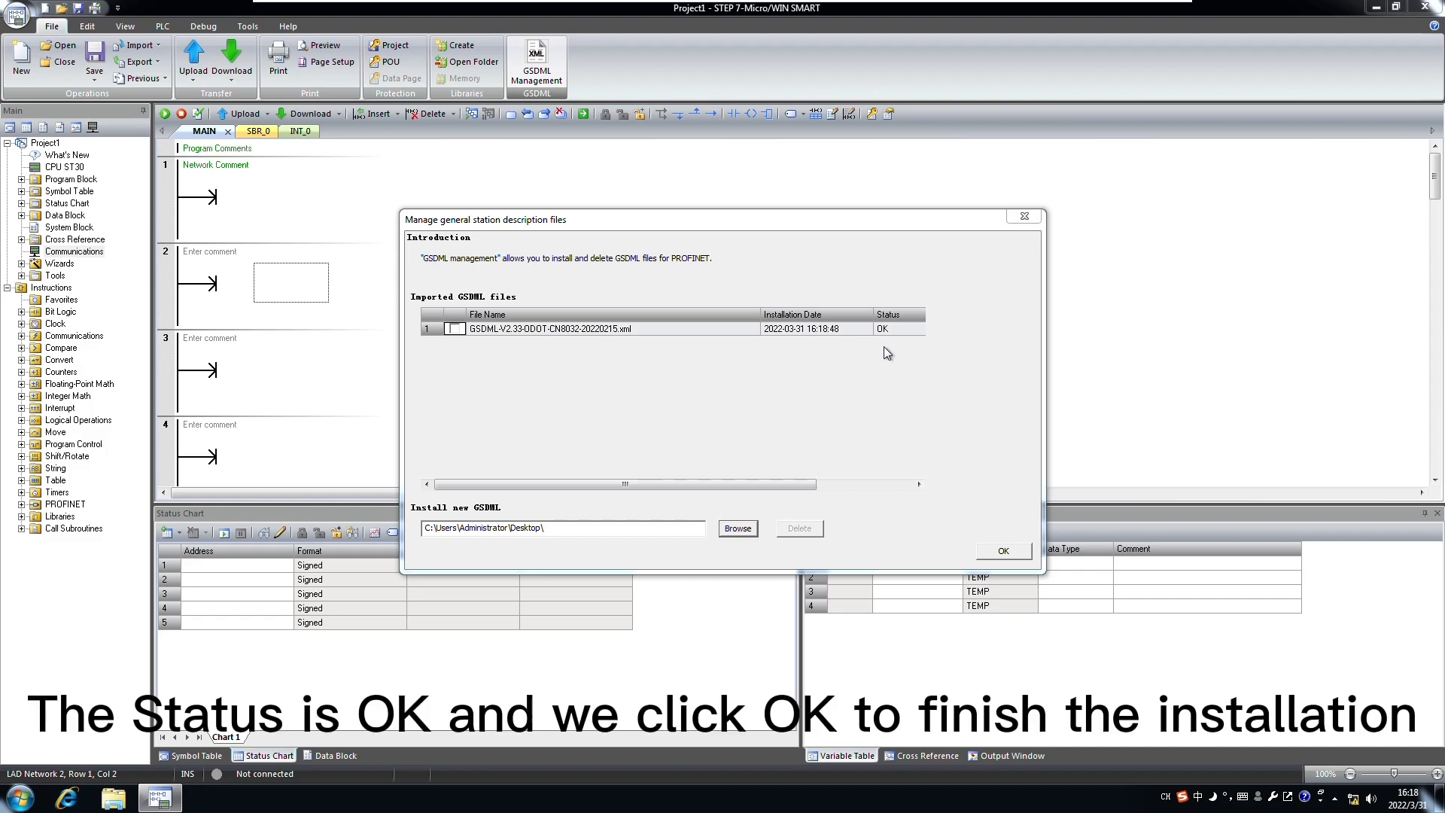
pyautogui.click(891, 332)
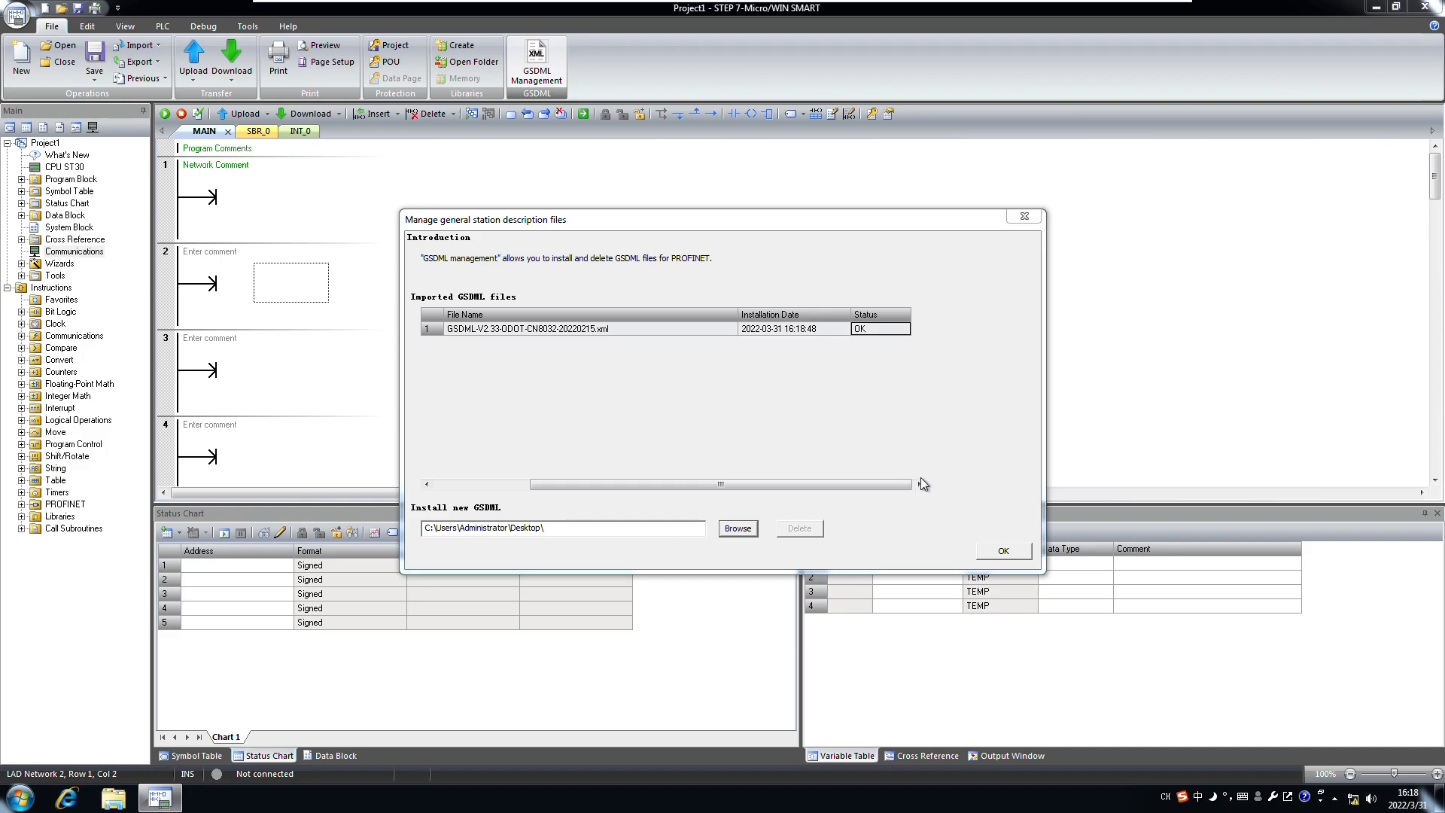
pyautogui.click(1001, 555)
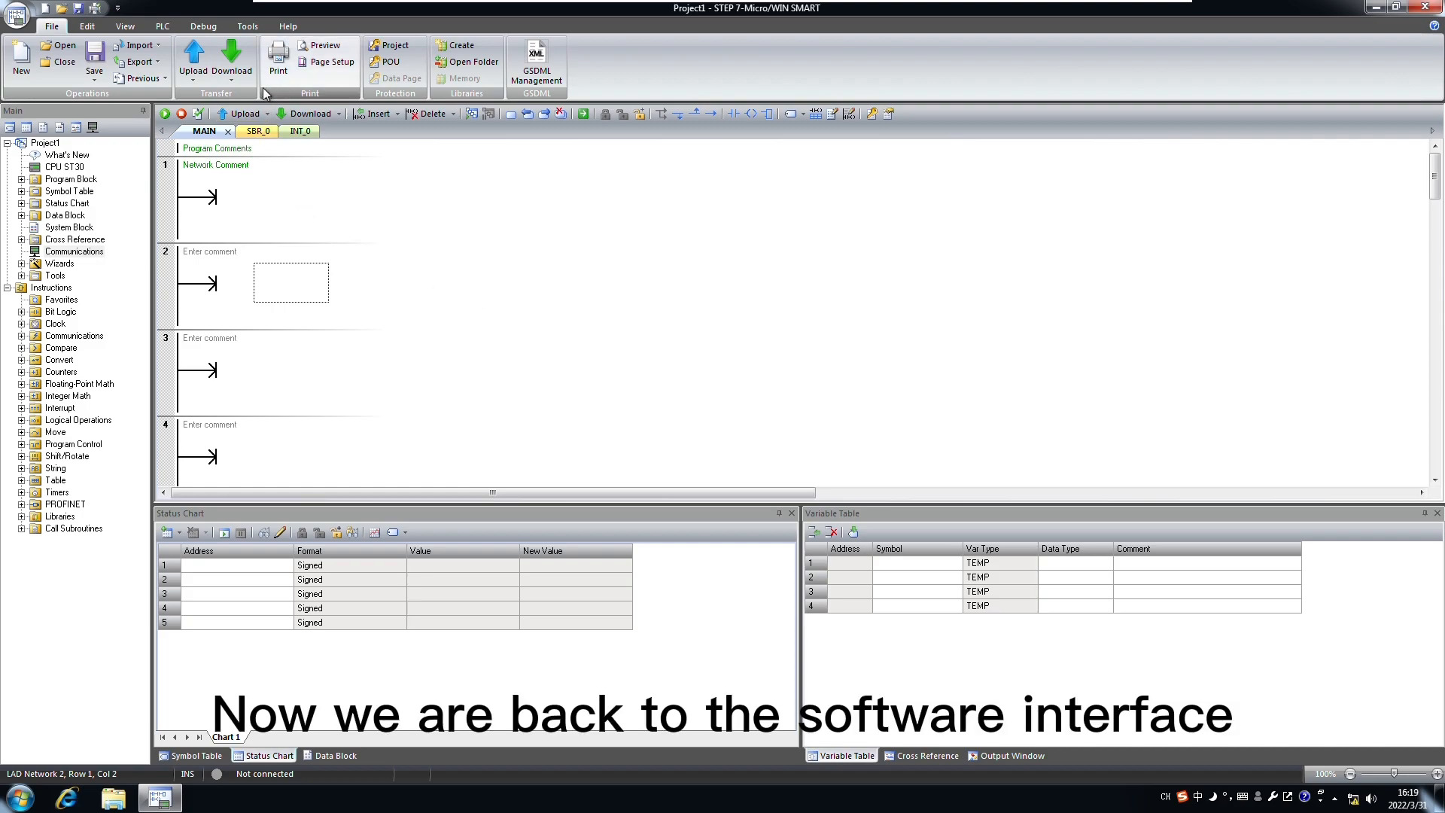
# Step: Search for PROFINET devices on the Intel interface and select the adapter at 192.168.0.16 (cn8032-1)
pyautogui.click(248, 26)
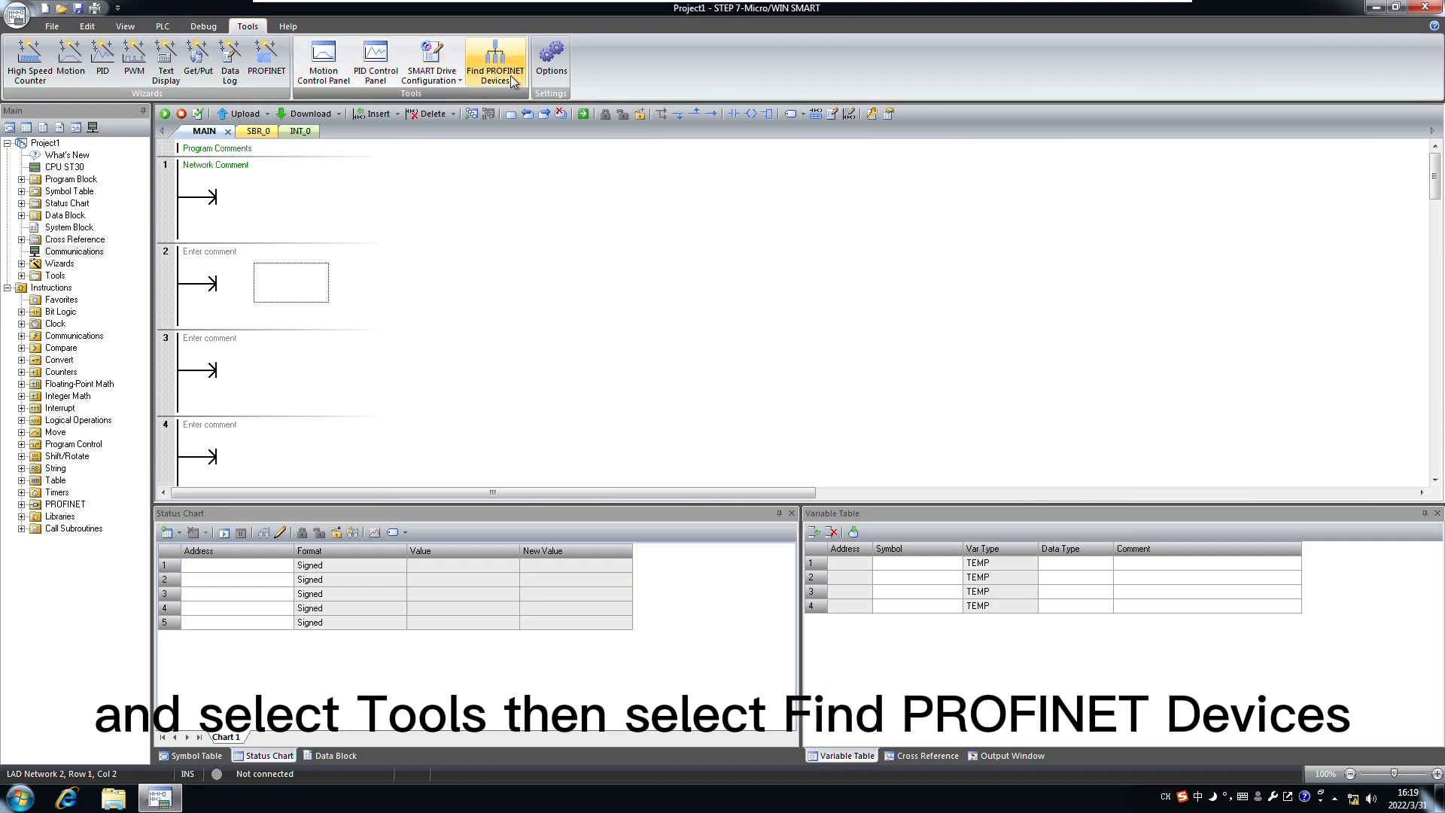
pyautogui.click(511, 81)
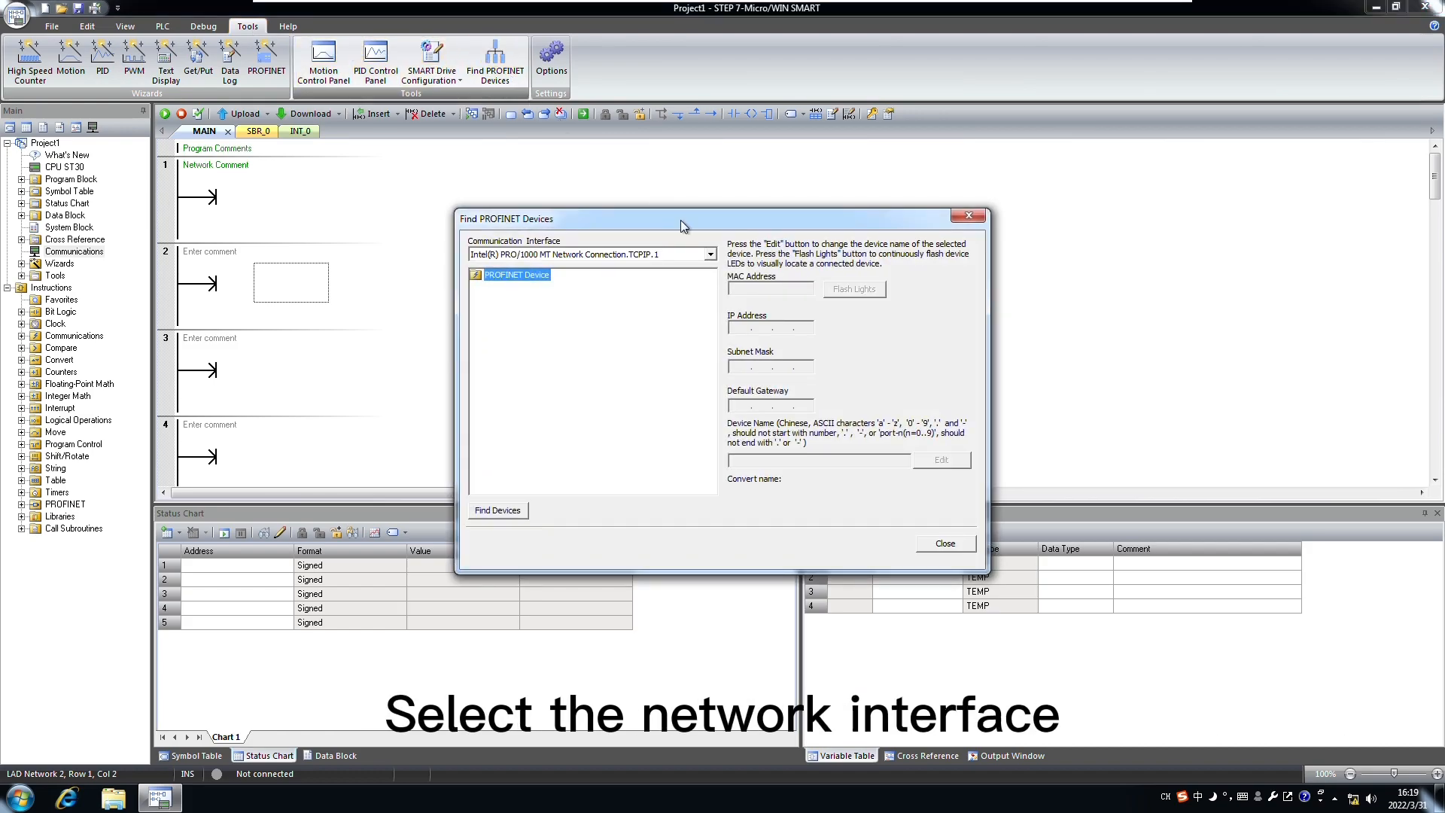
pyautogui.click(710, 255)
pyautogui.click(711, 256)
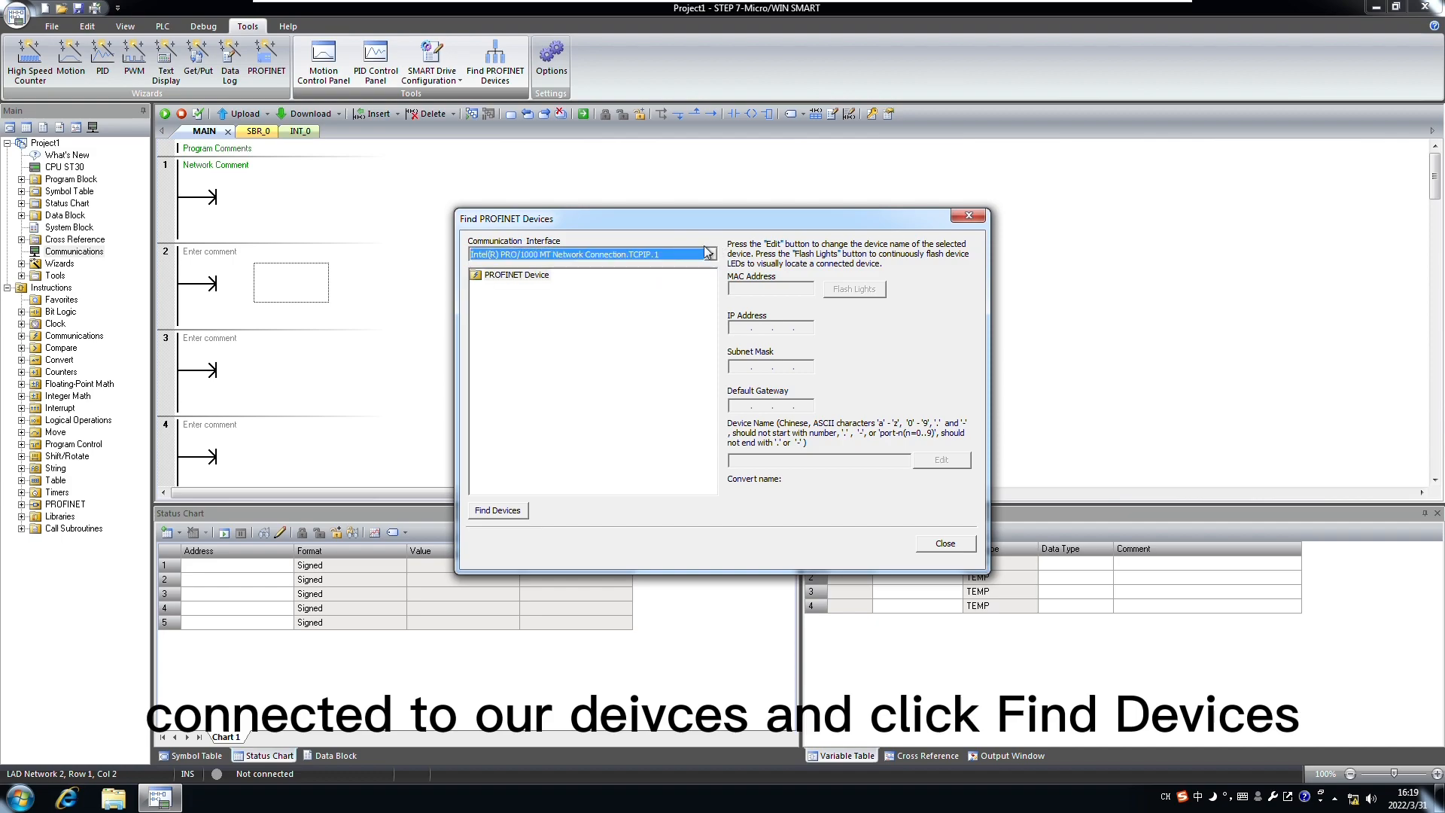
pyautogui.click(512, 511)
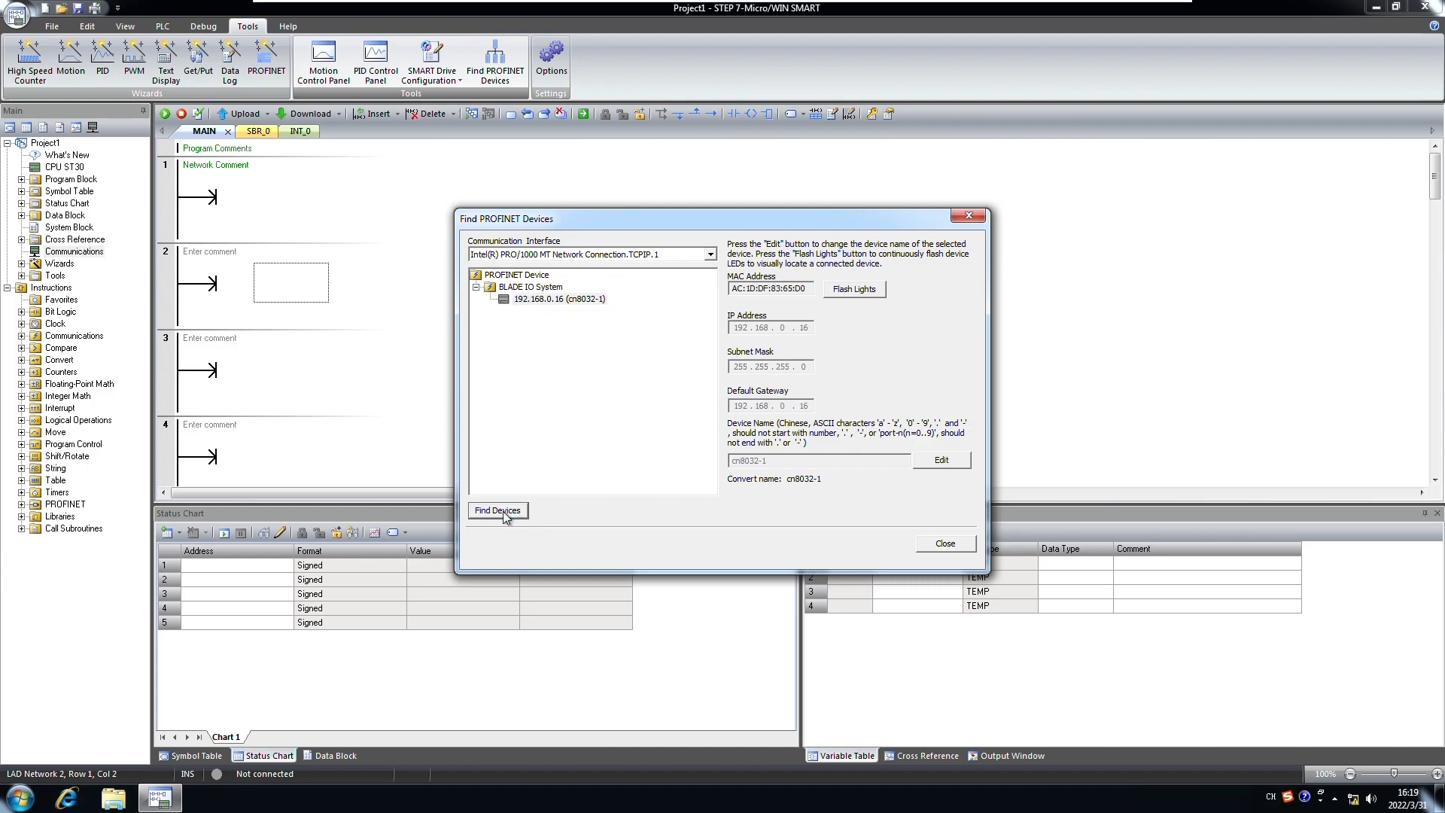
pyautogui.click(552, 301)
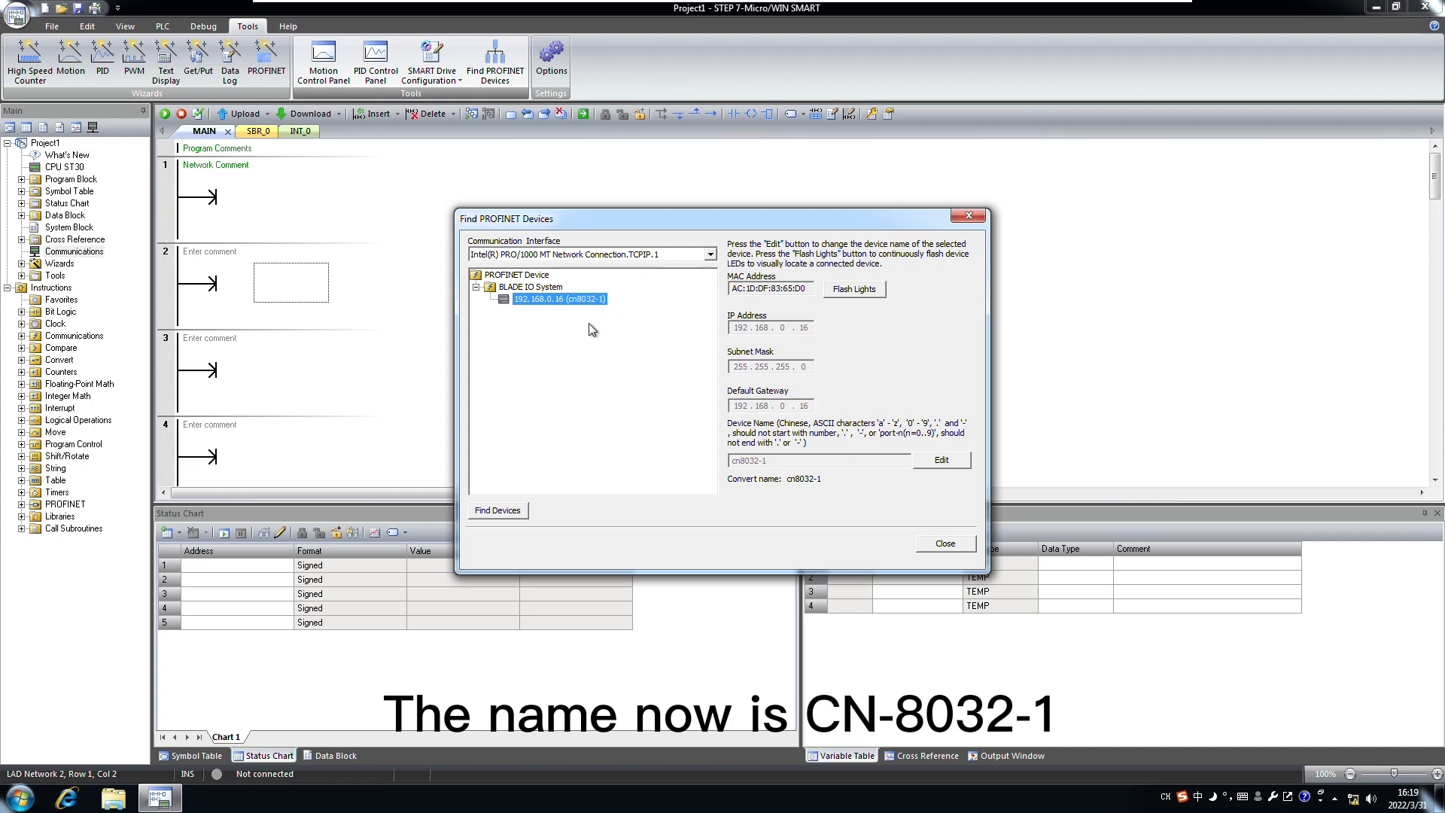
# Step: Change the adapter's device name to cn8032-a, copy the name, apply it, and close the search
pyautogui.click(951, 464)
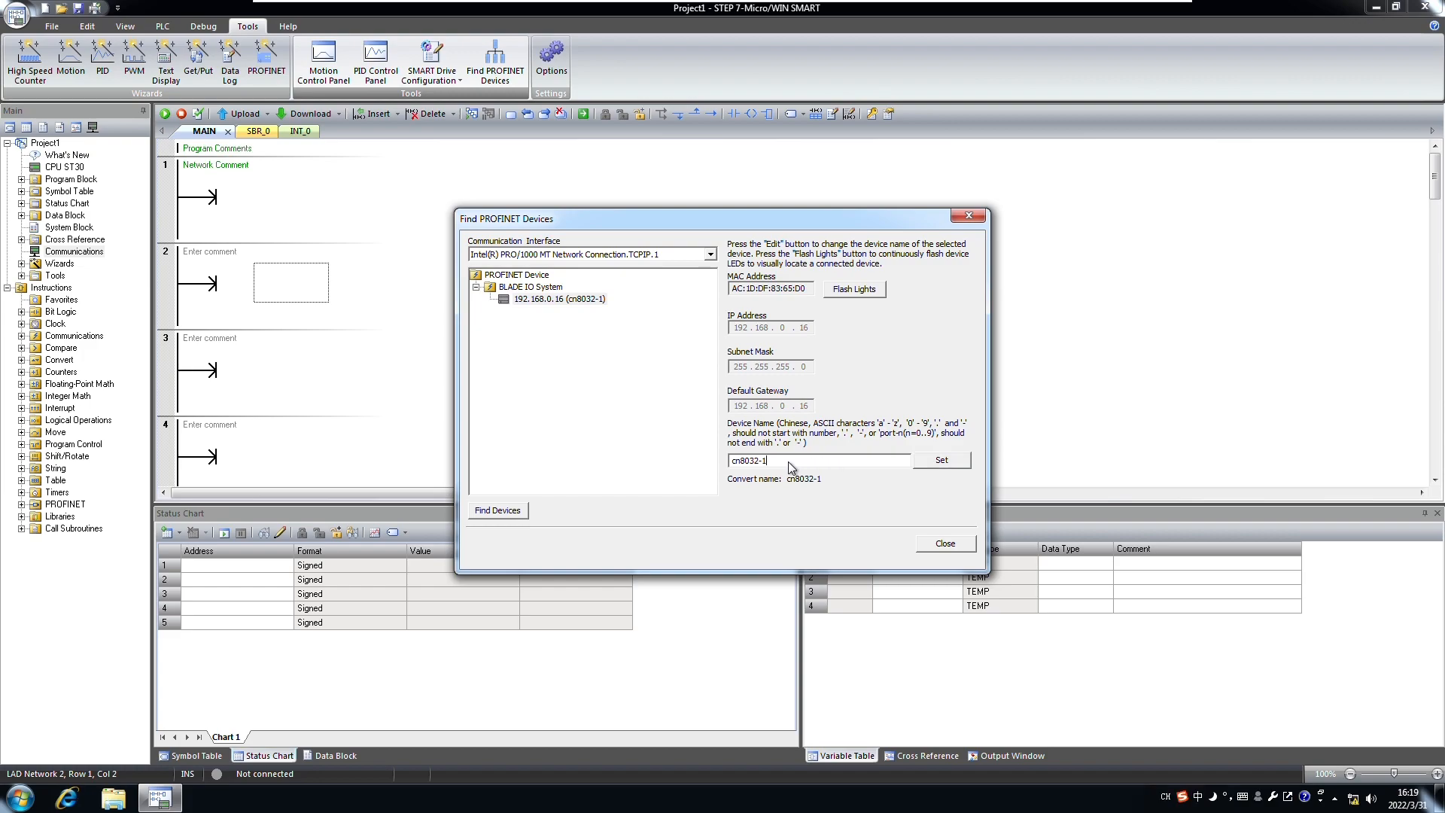
pyautogui.write('a')
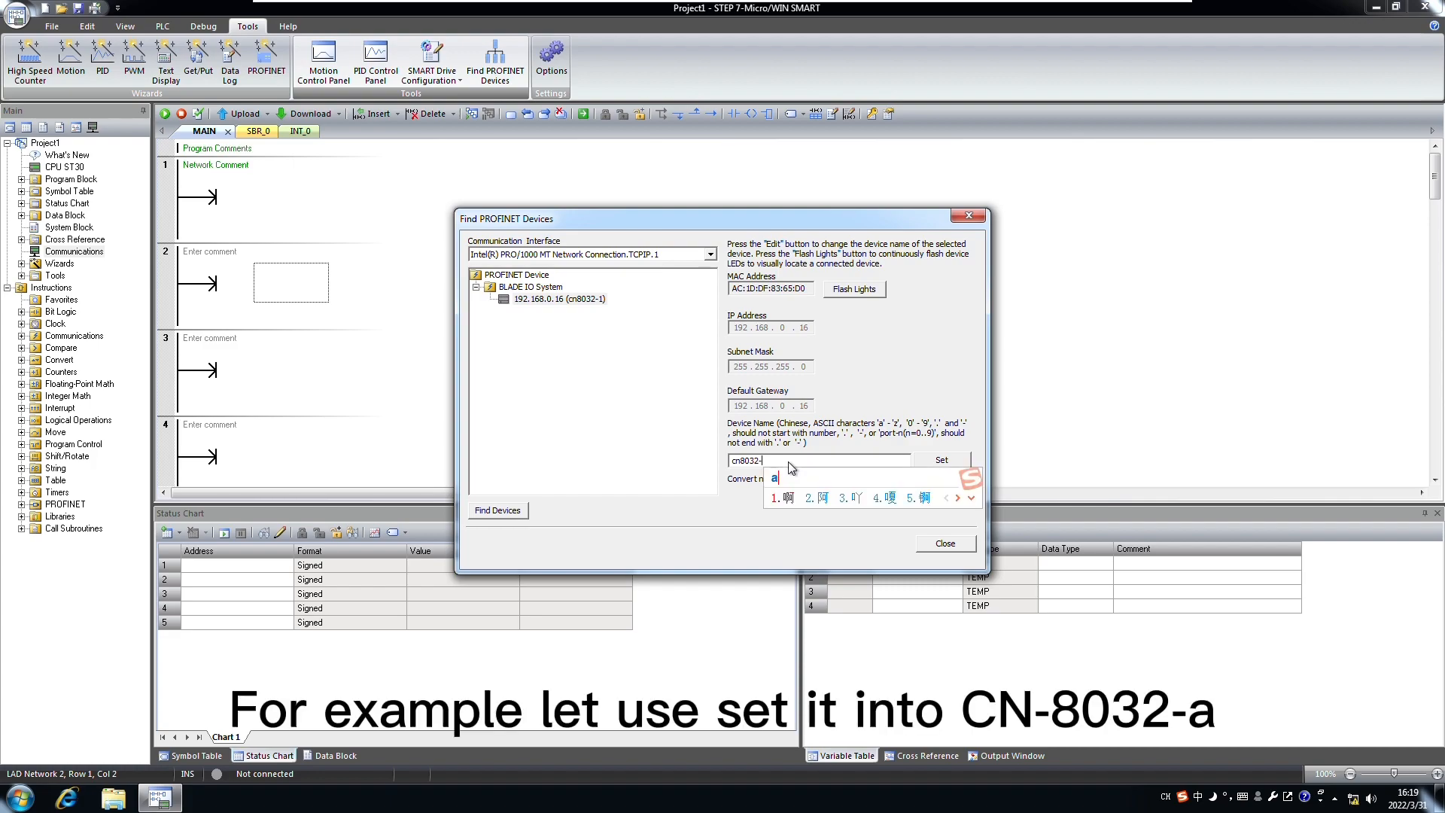
pyautogui.press('Return')
pyautogui.moveTo(792, 463); pyautogui.dragTo(699, 470)
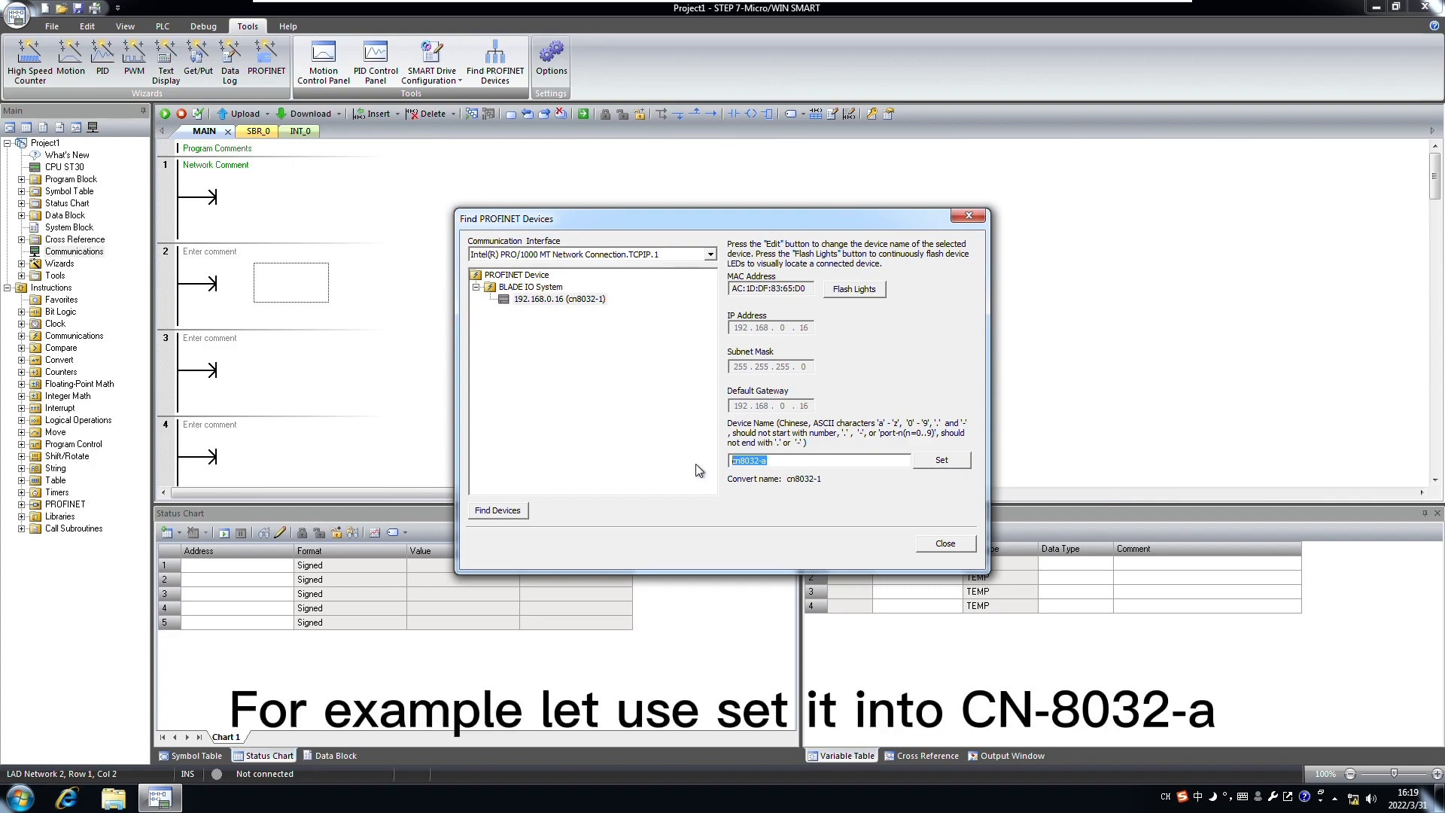
pyautogui.rightClick(745, 458)
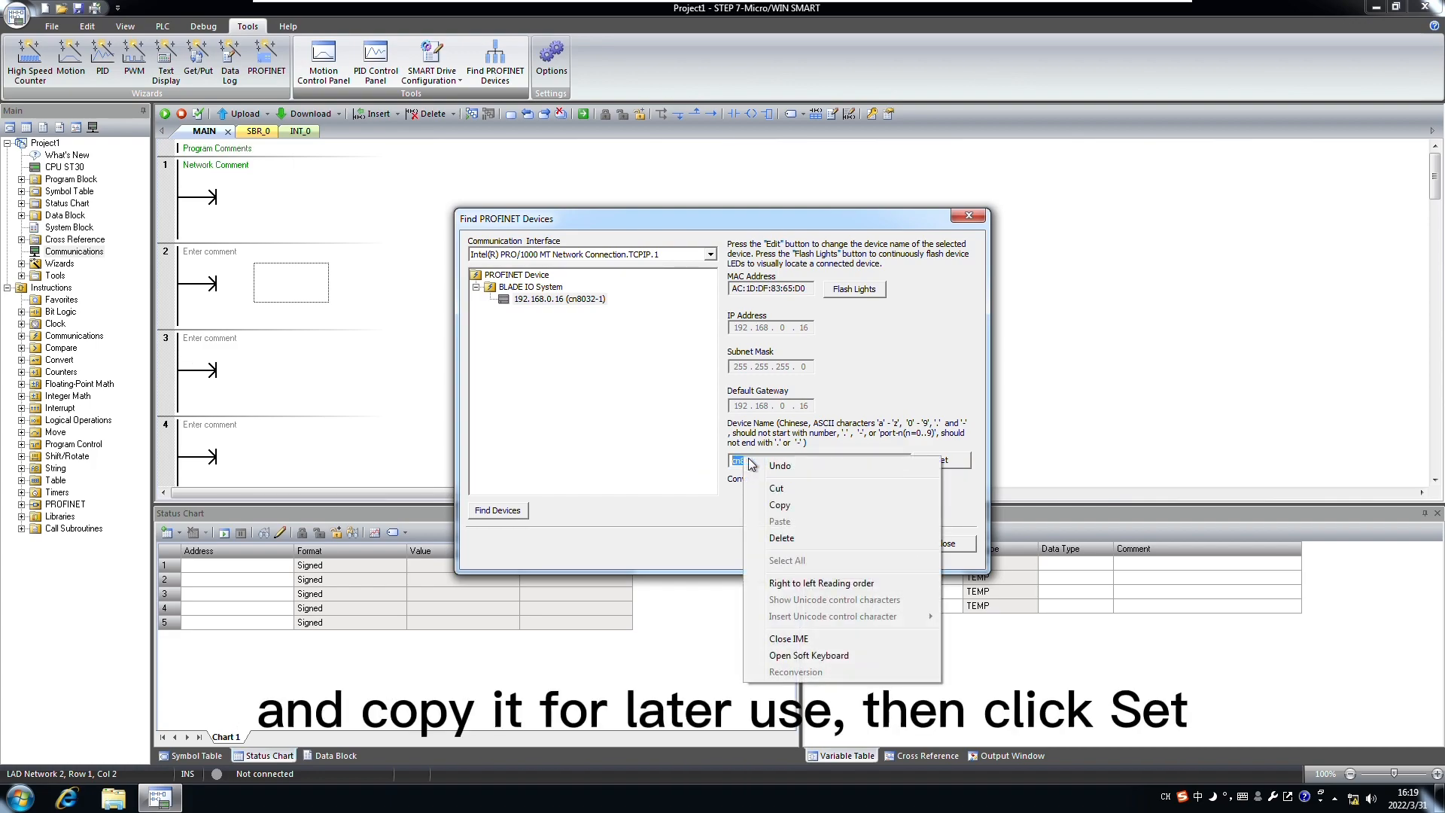
pyautogui.click(801, 504)
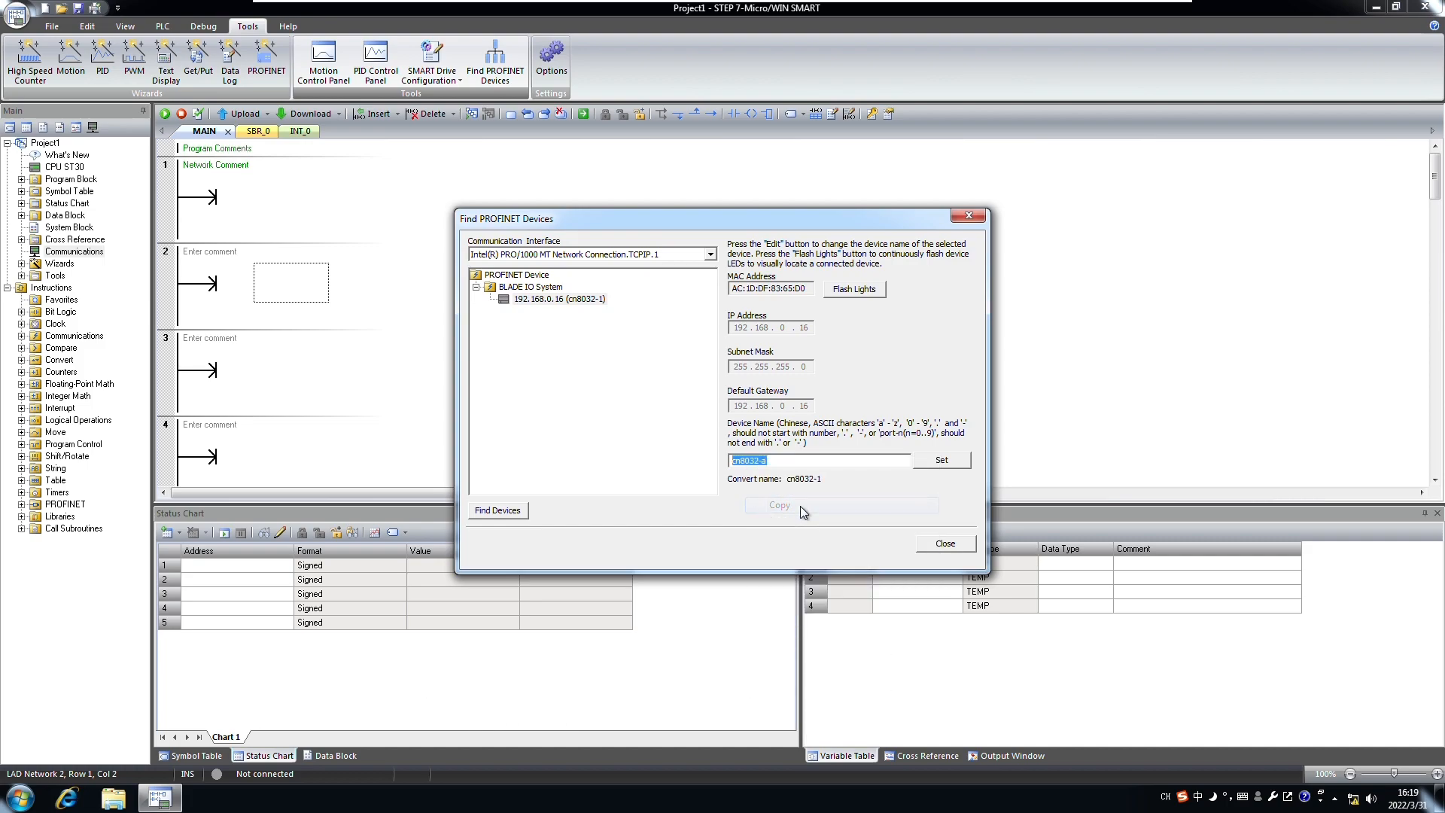
pyautogui.click(805, 465)
pyautogui.click(943, 460)
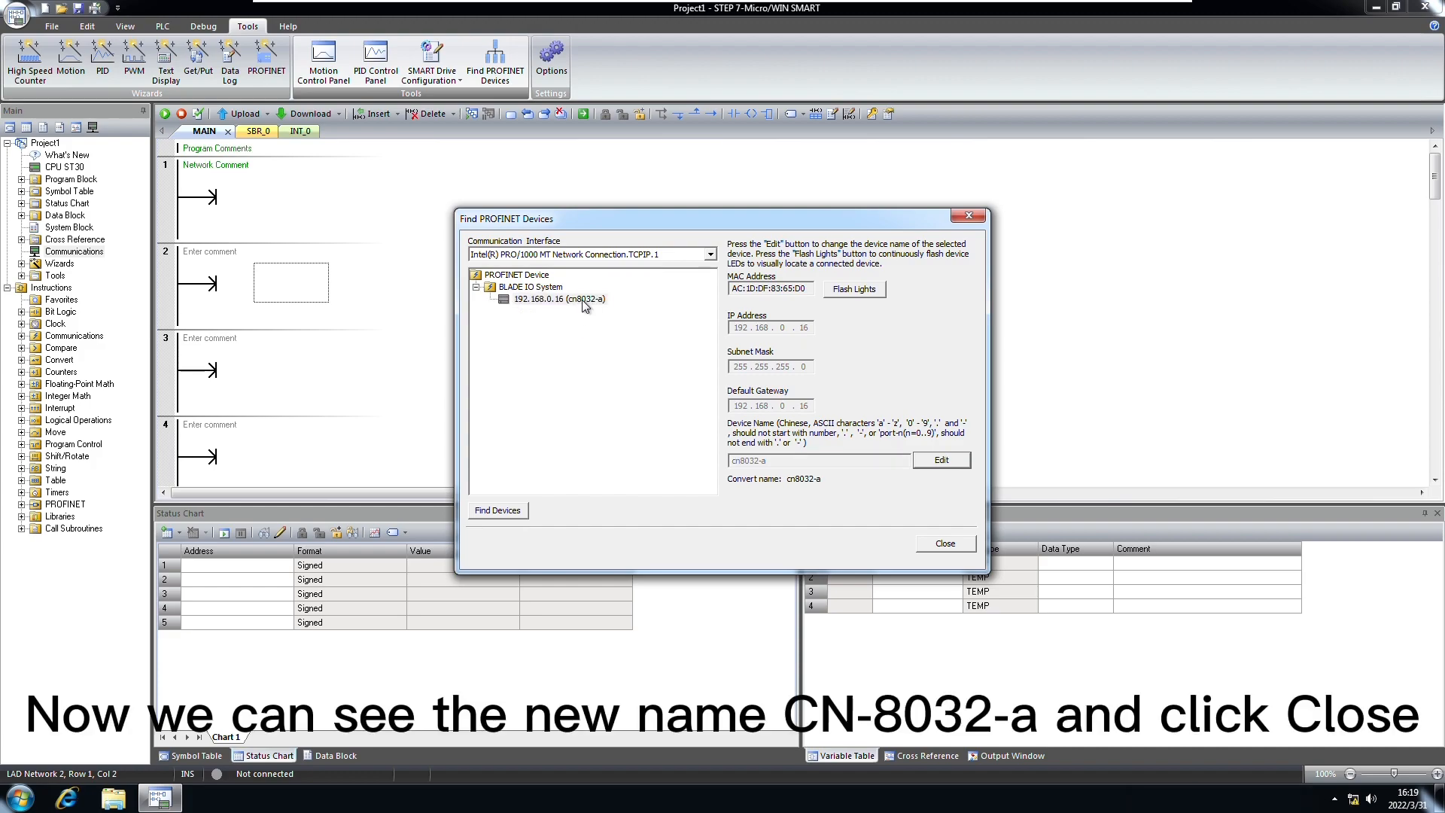
pyautogui.click(585, 301)
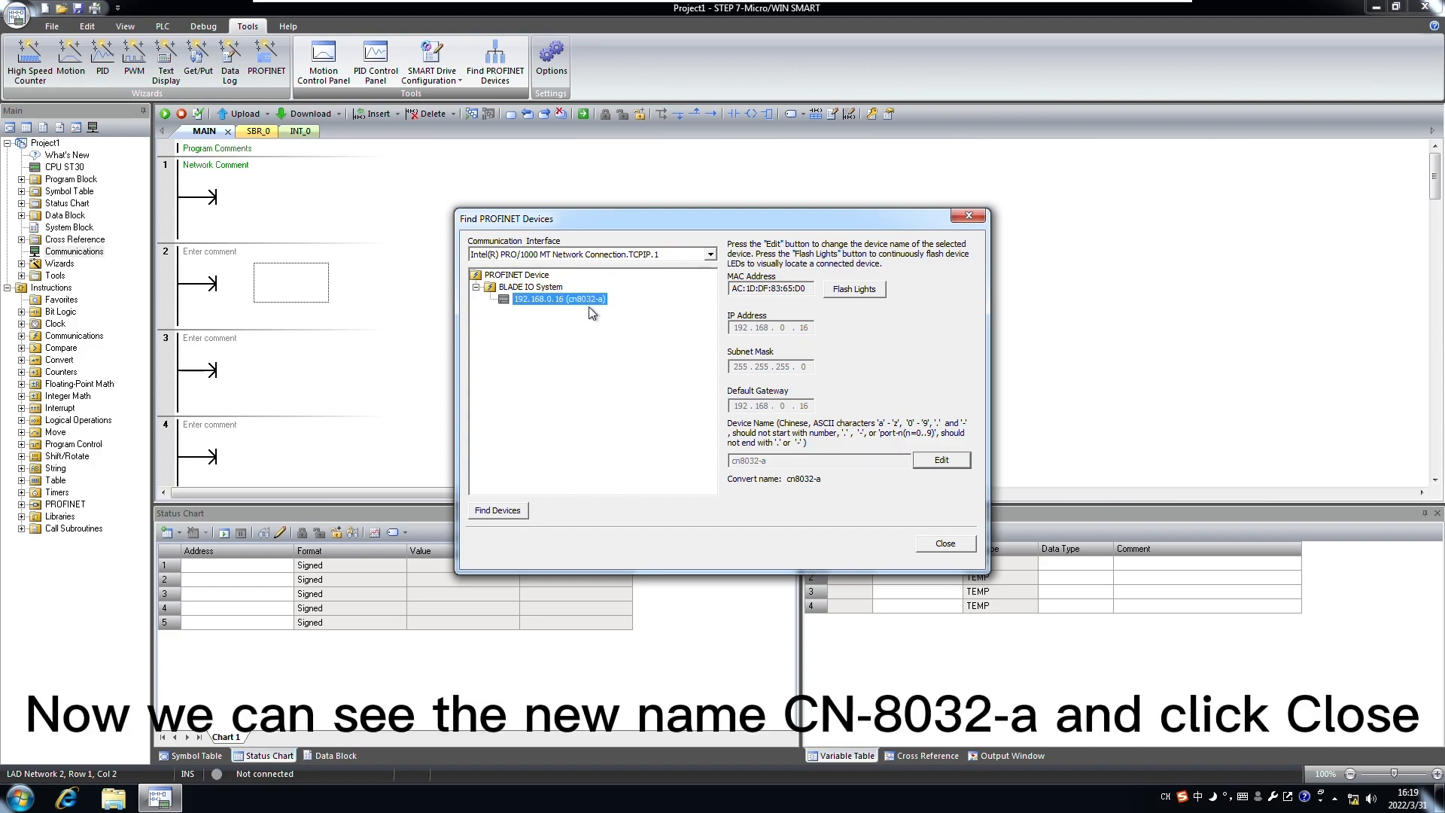
pyautogui.click(950, 544)
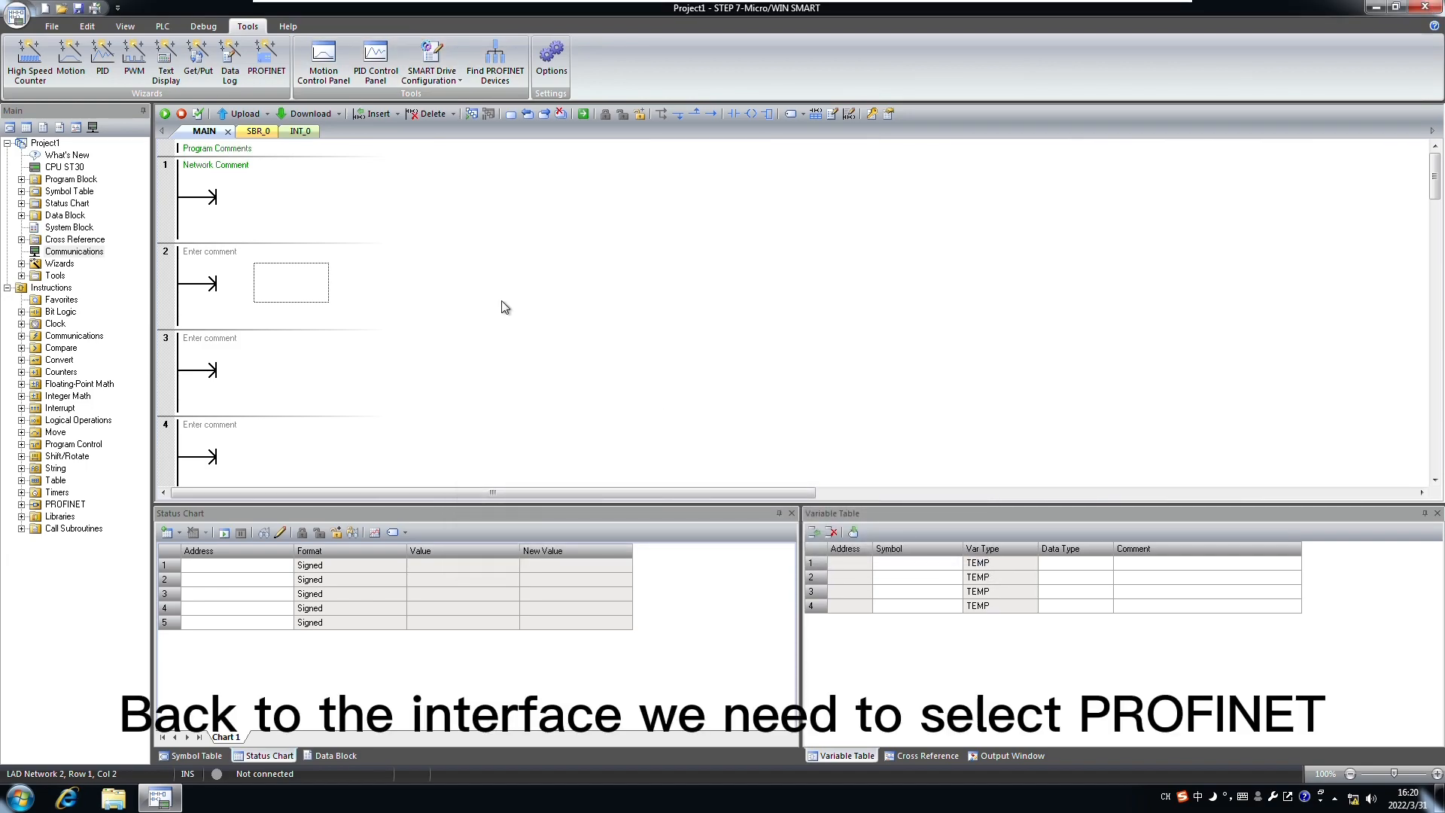
# Step: Open the PROFINET wizard with the PLC role set to PROFINET controller
pyautogui.click(271, 74)
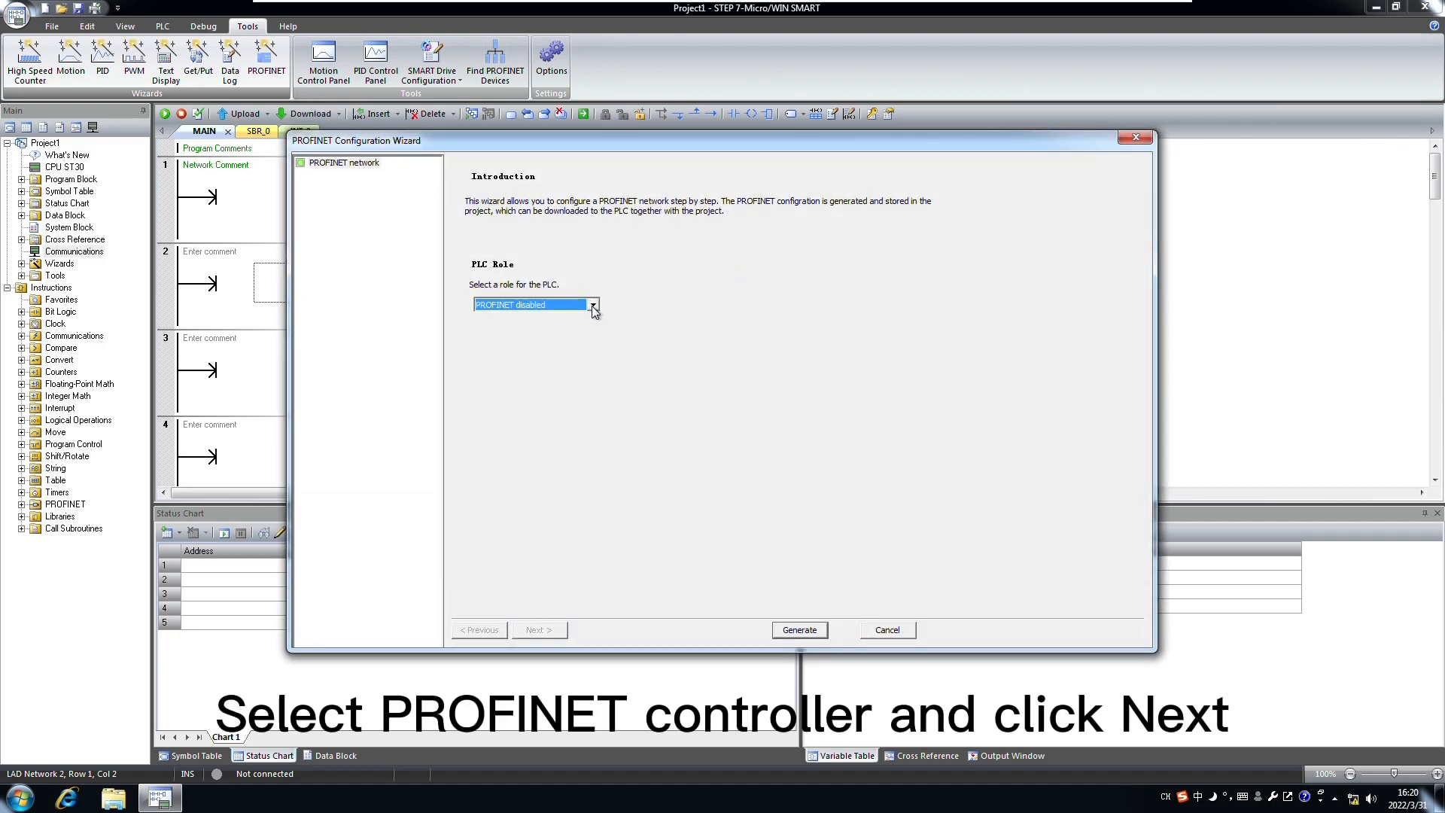
pyautogui.click(593, 305)
pyautogui.click(559, 330)
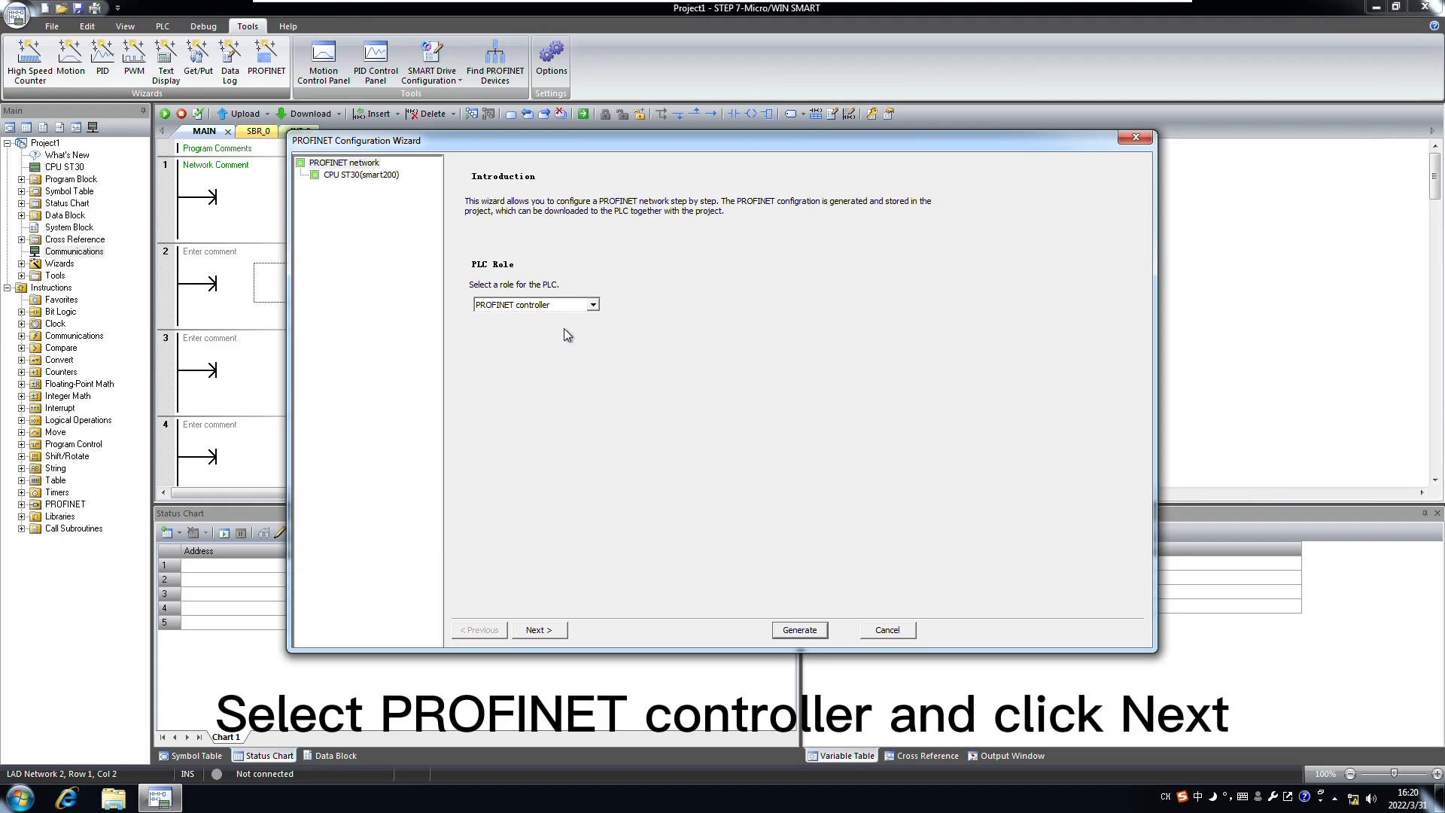
pyautogui.click(538, 630)
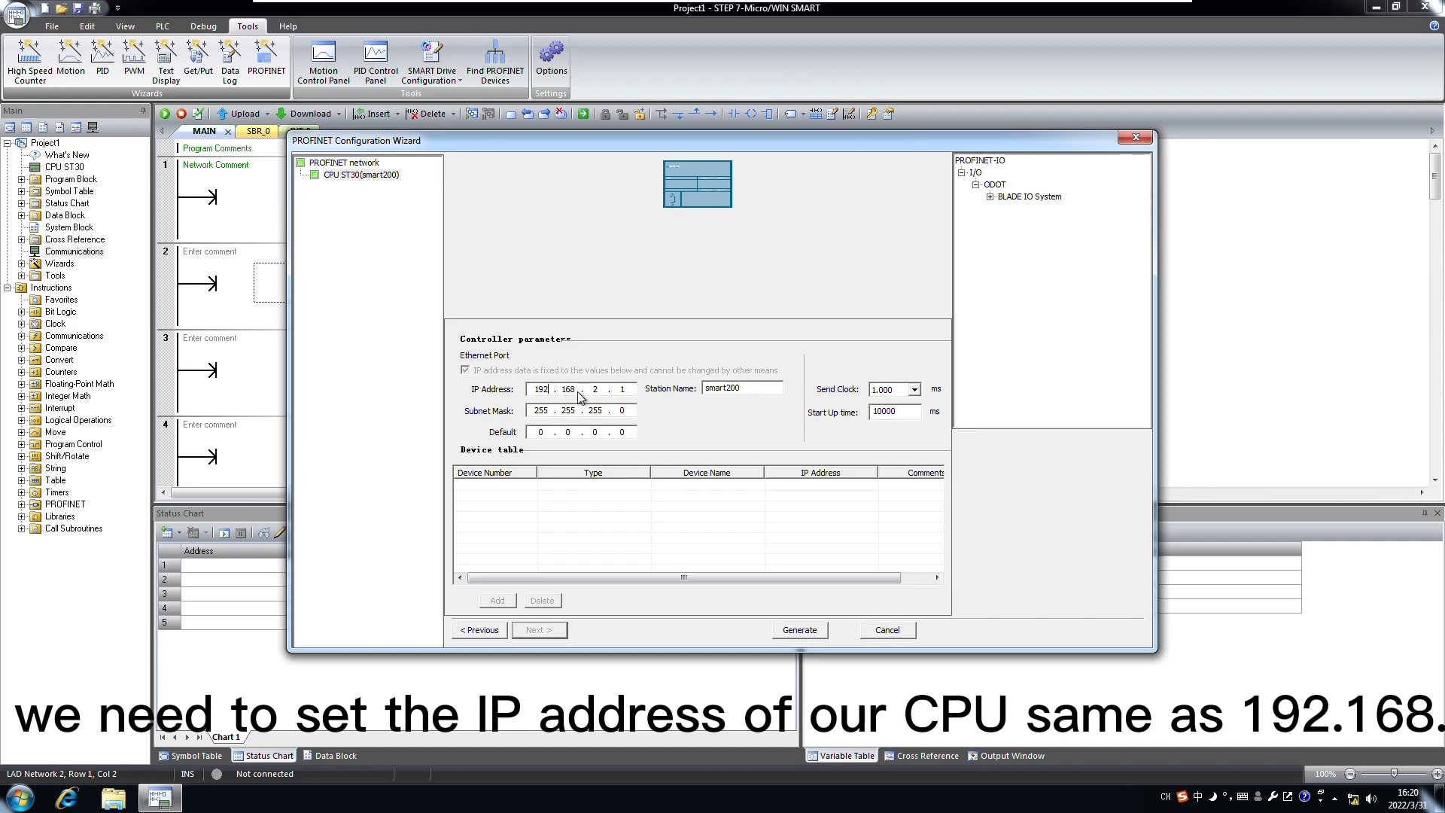
# Step: Change the controller IP address's third octet to 0 so it reads 192.168.0.10
pyautogui.press('BackSpace')
pyautogui.write('0')
pyautogui.click(629, 392)
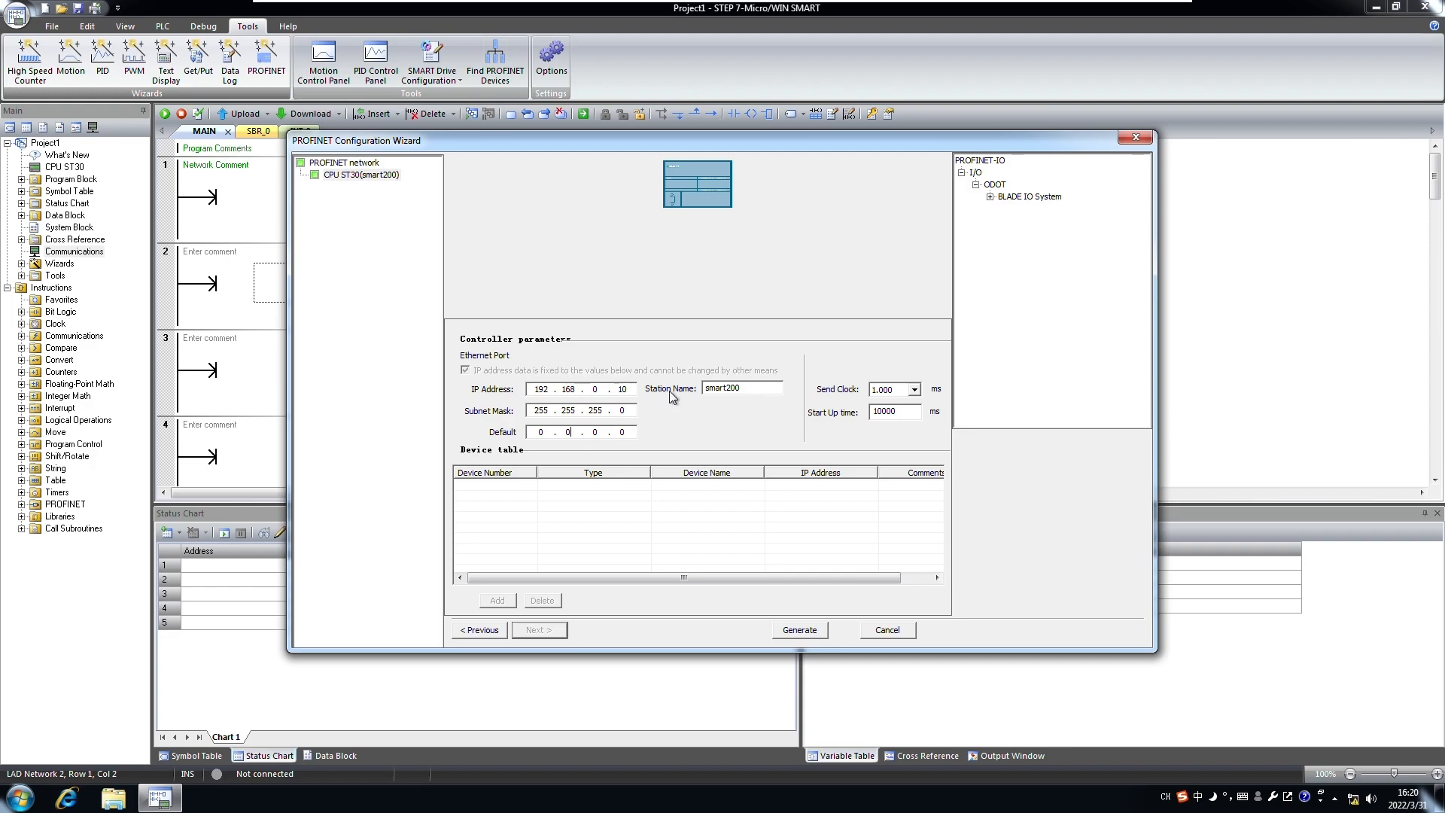
pyautogui.click(1016, 235)
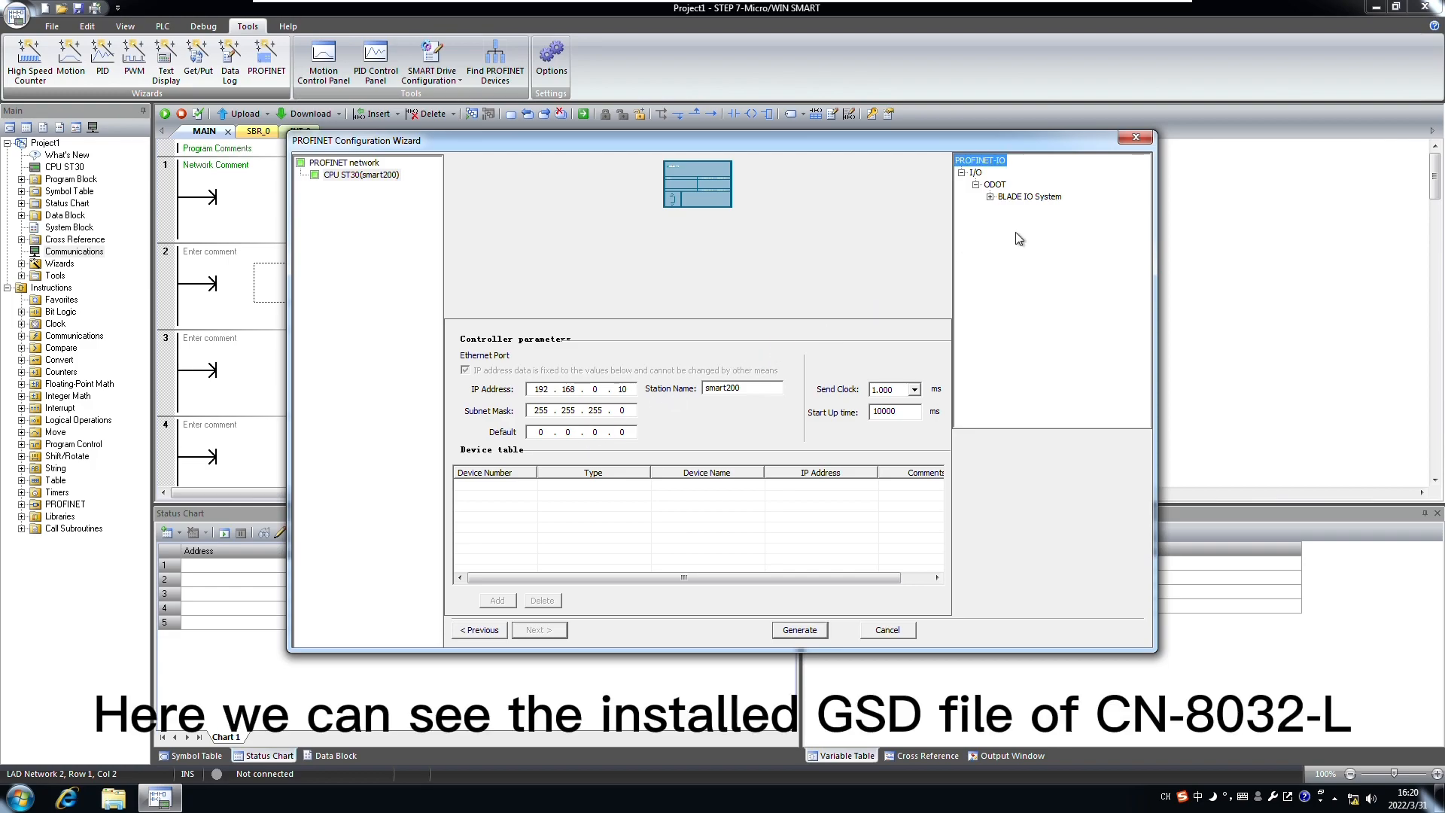
# Step: Expand BLADE IO System > C Series in the catalogue and select the CN-8032-LV1.00 adapter
pyautogui.click(991, 197)
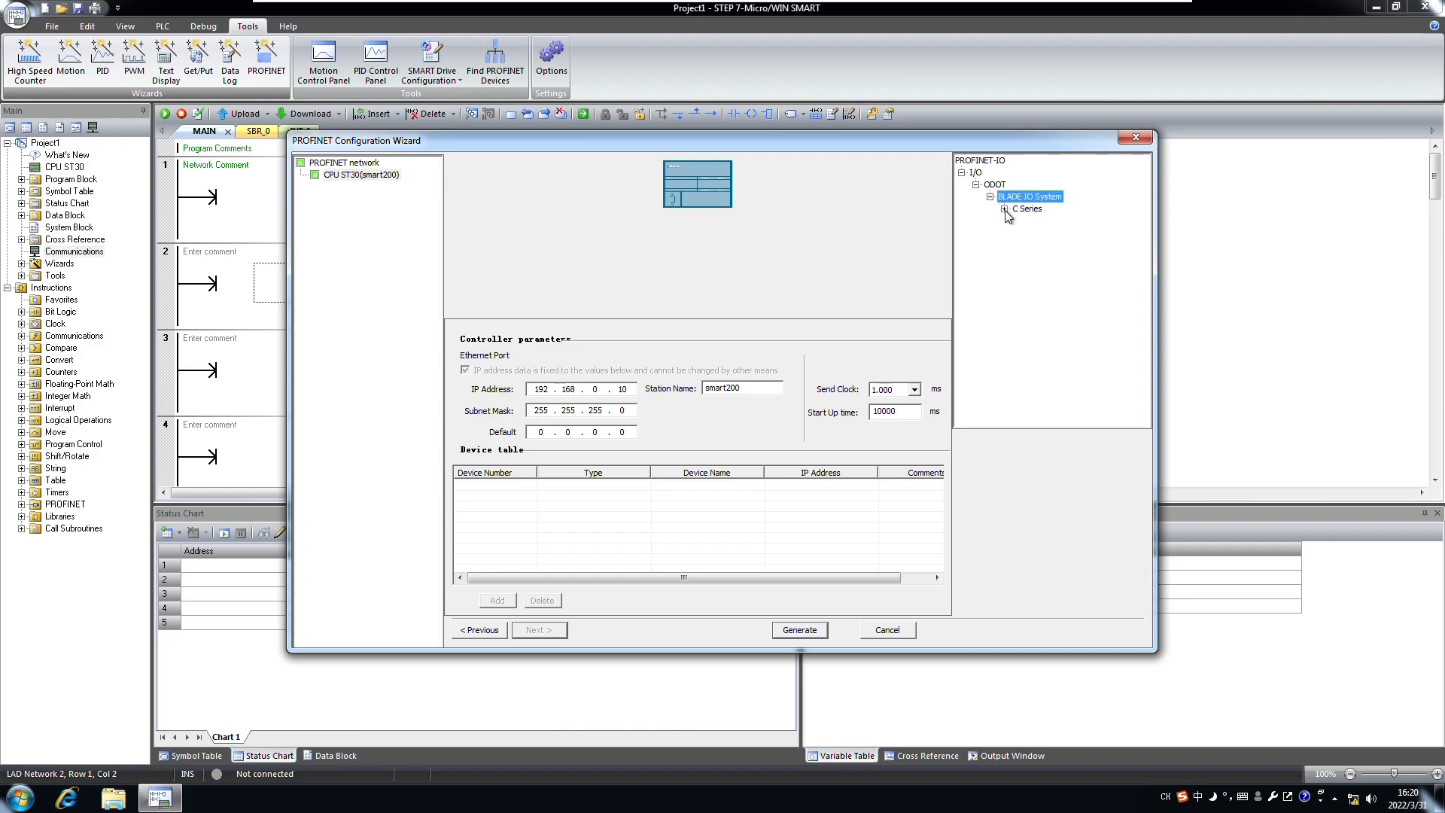
pyautogui.click(1005, 210)
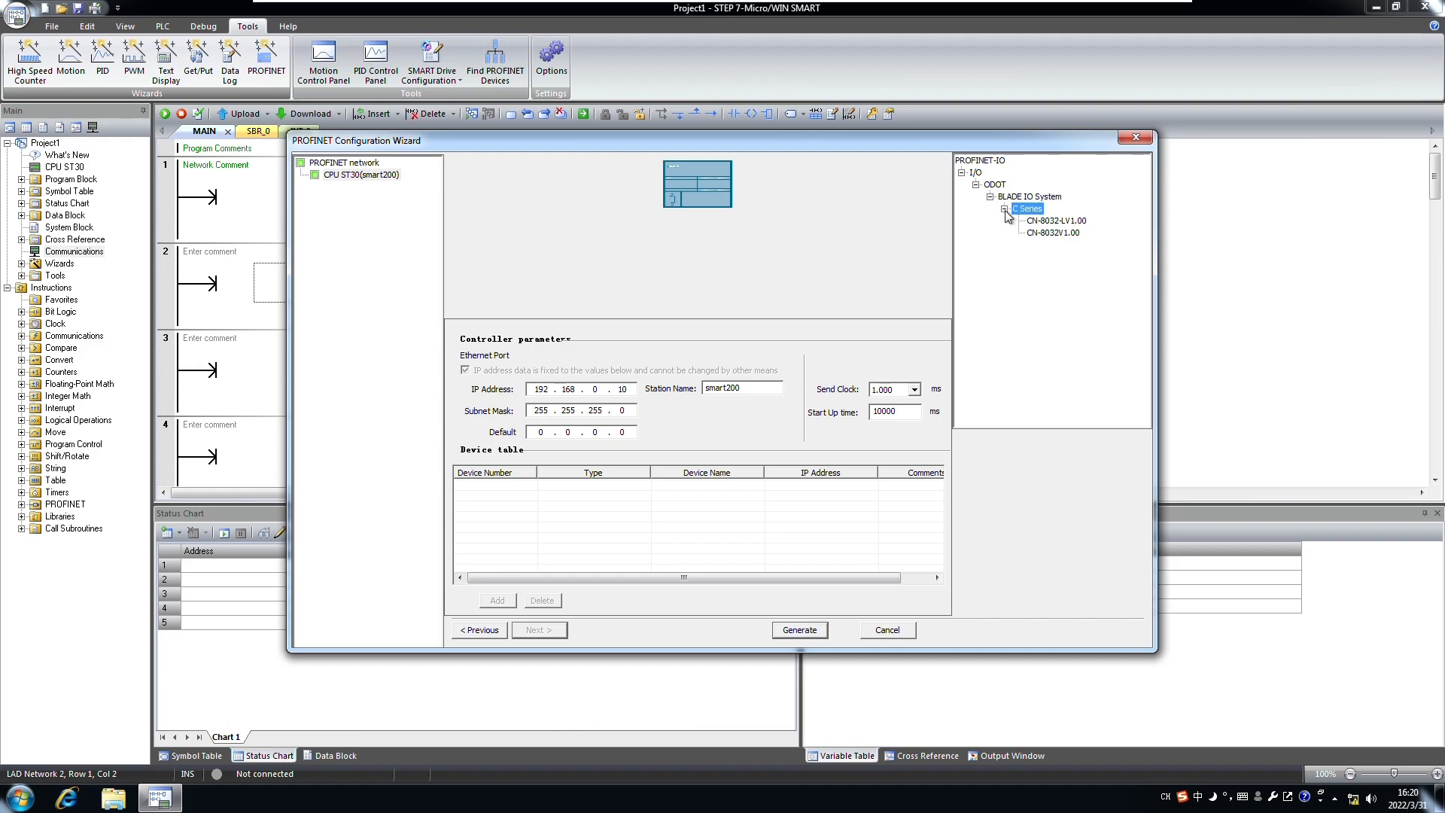
pyautogui.click(1058, 221)
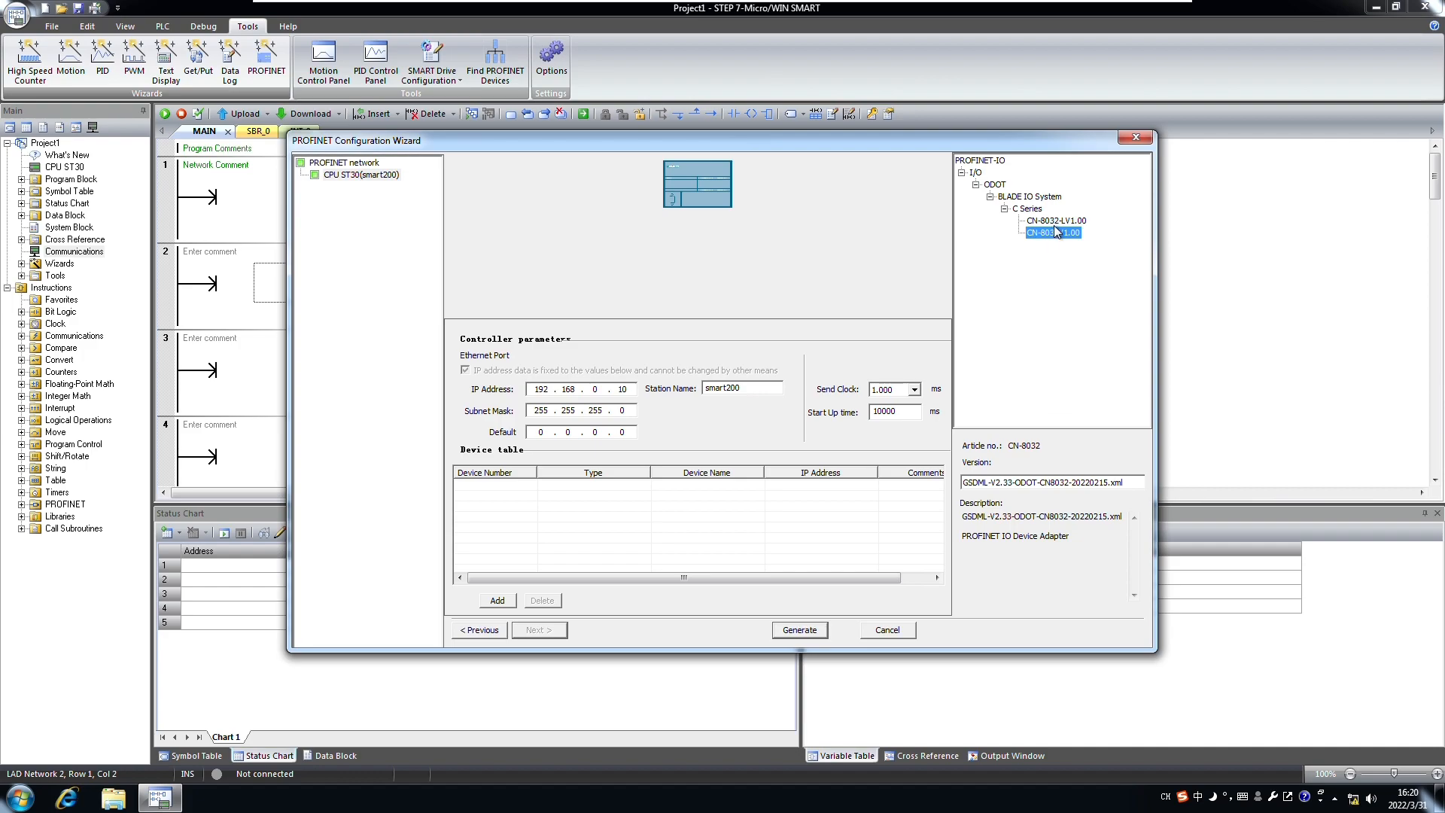
pyautogui.click(1056, 224)
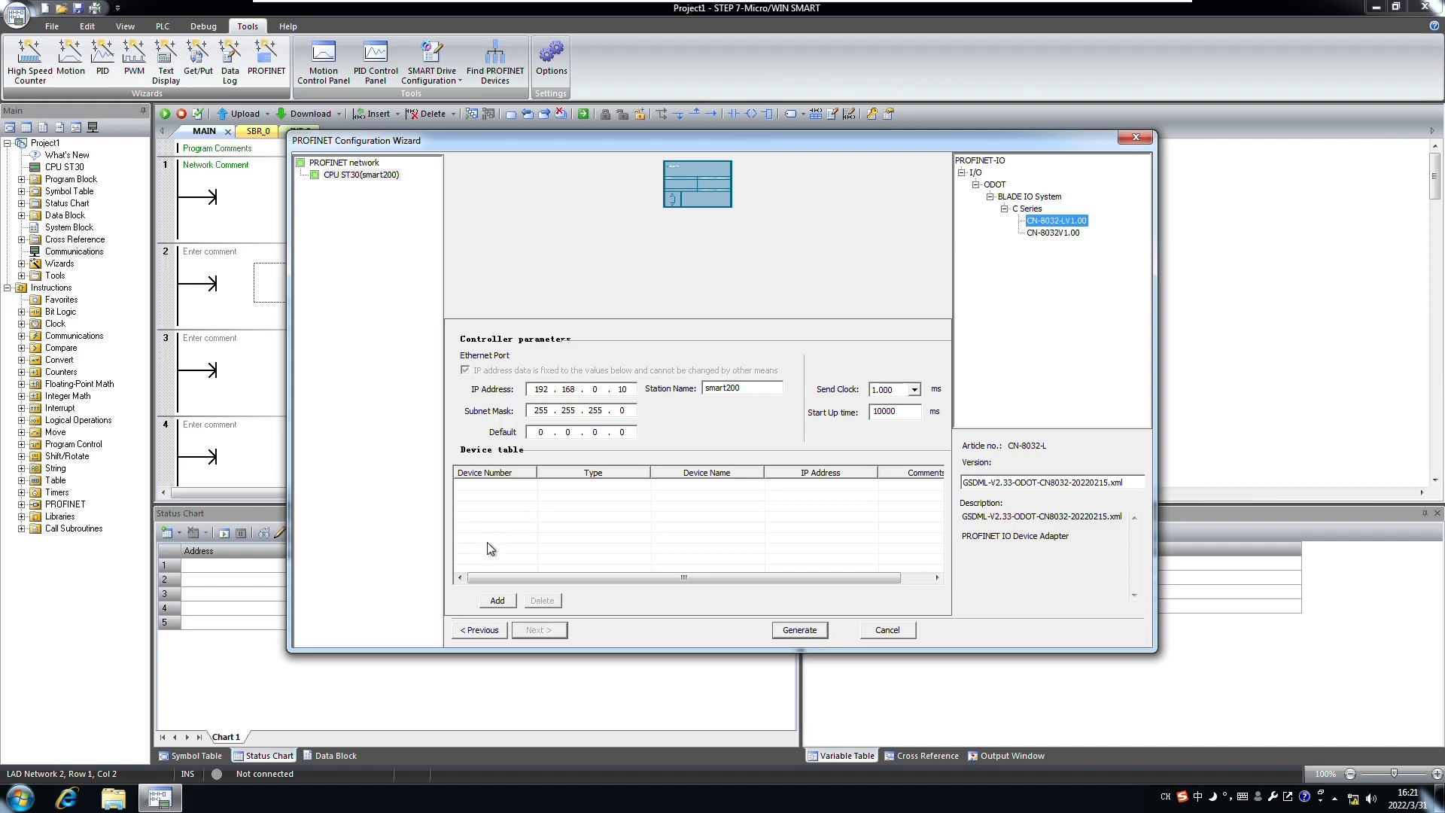
# Step: Add the CN-8032-LV1.00 device, paste cn8032-a as its name, and give it IP 192.168.0.15
pyautogui.click(498, 602)
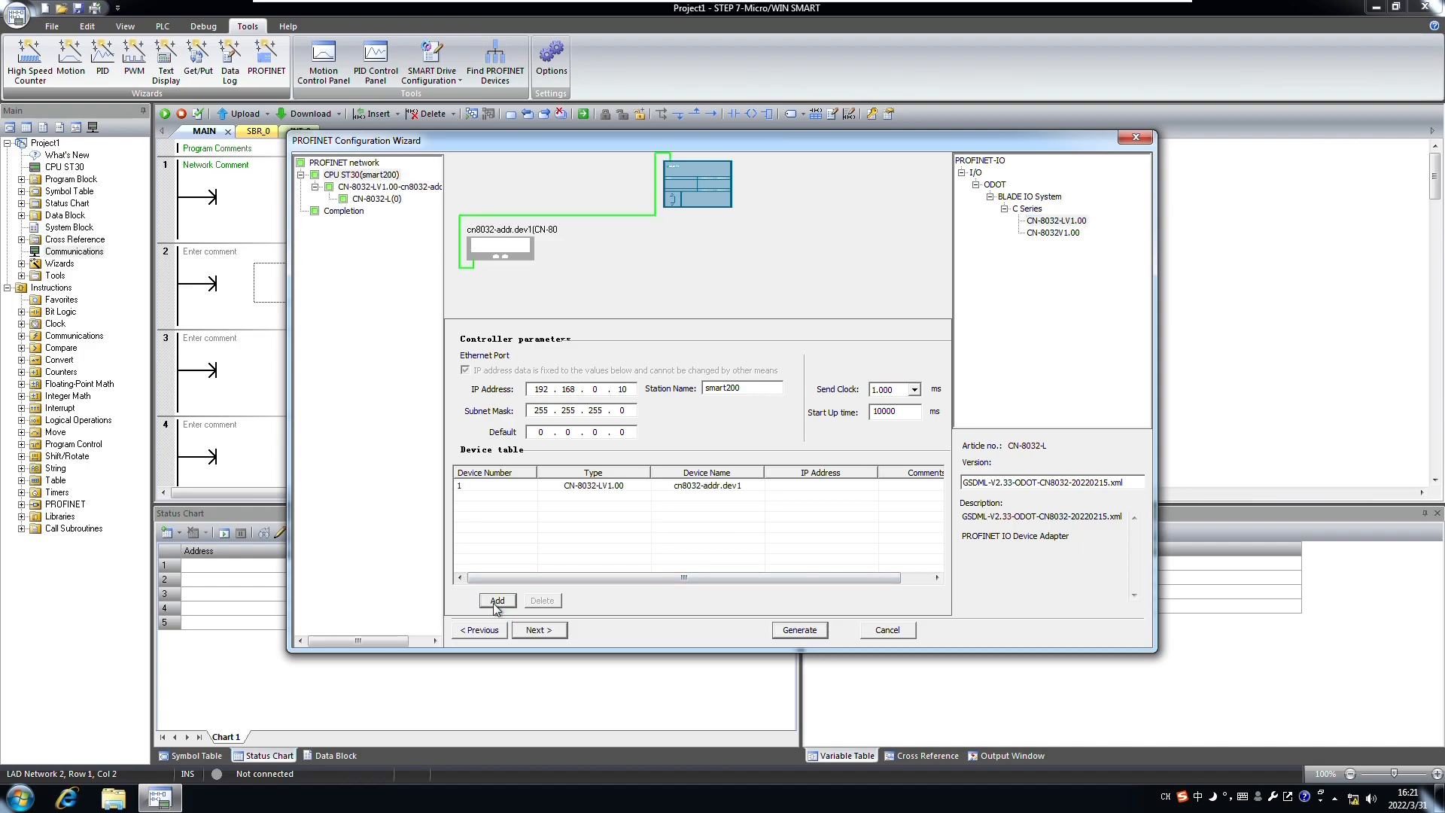
pyautogui.click(633, 495)
pyautogui.click(721, 491)
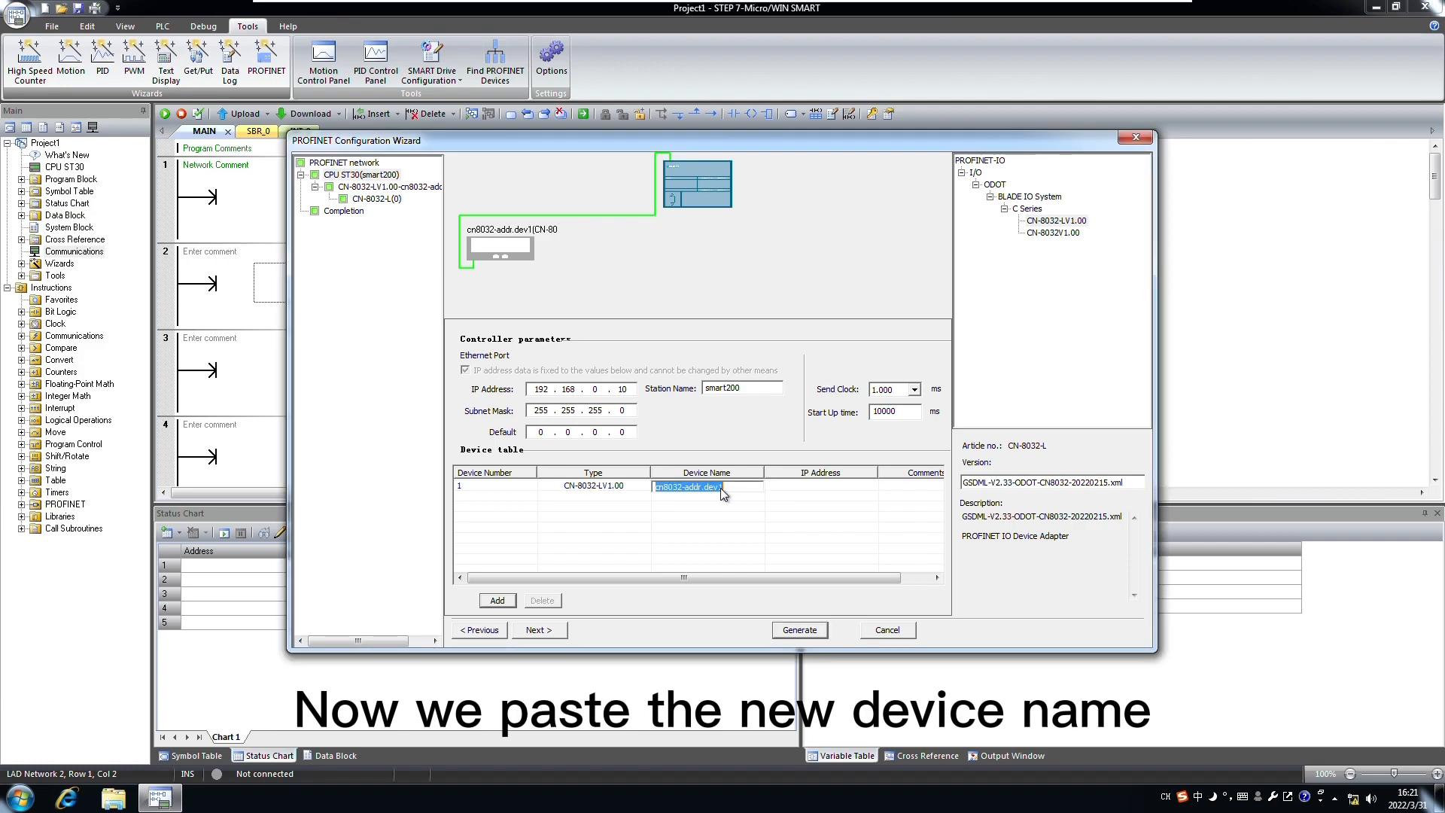
pyautogui.rightClick(719, 489)
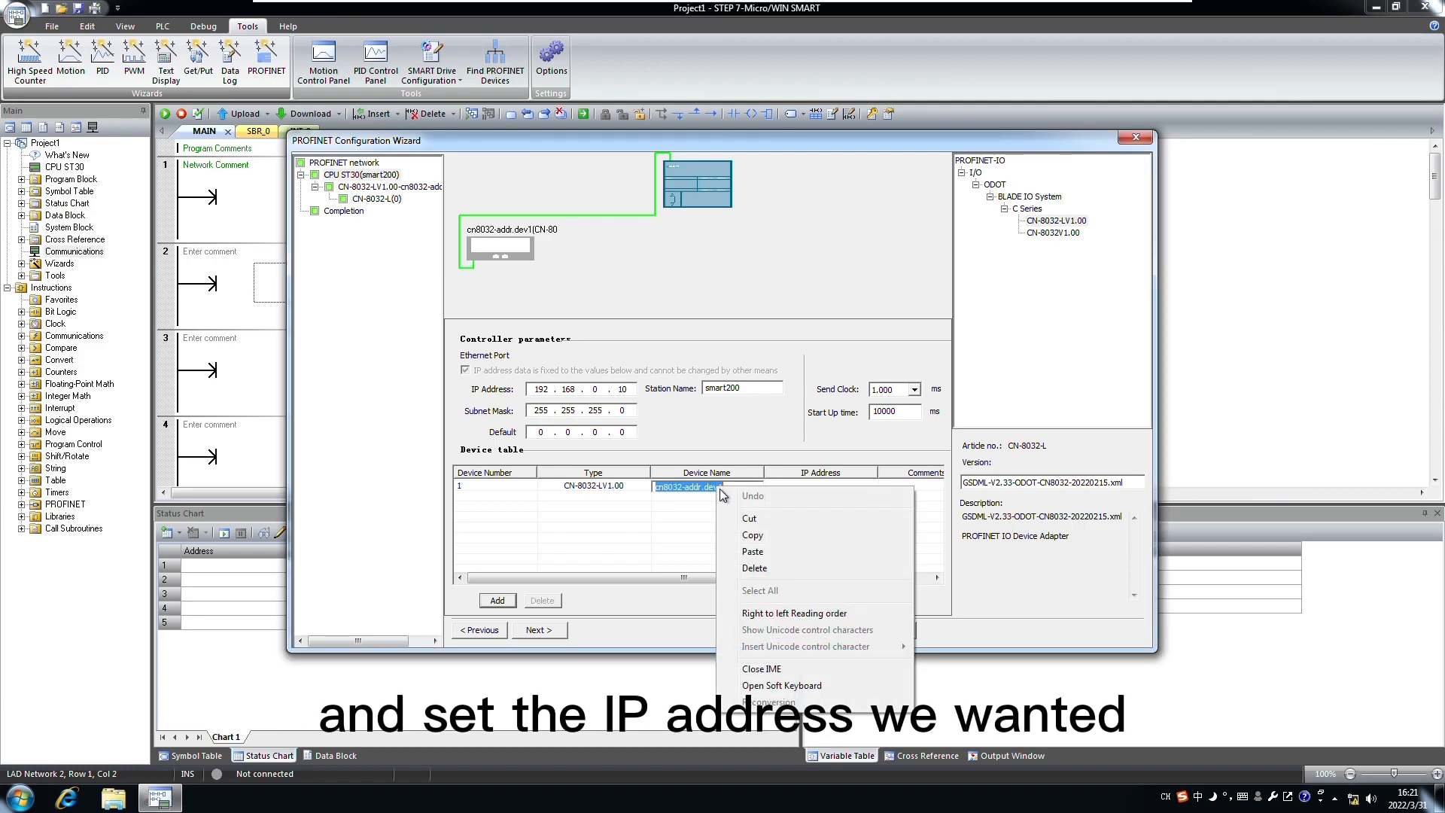
pyautogui.click(753, 551)
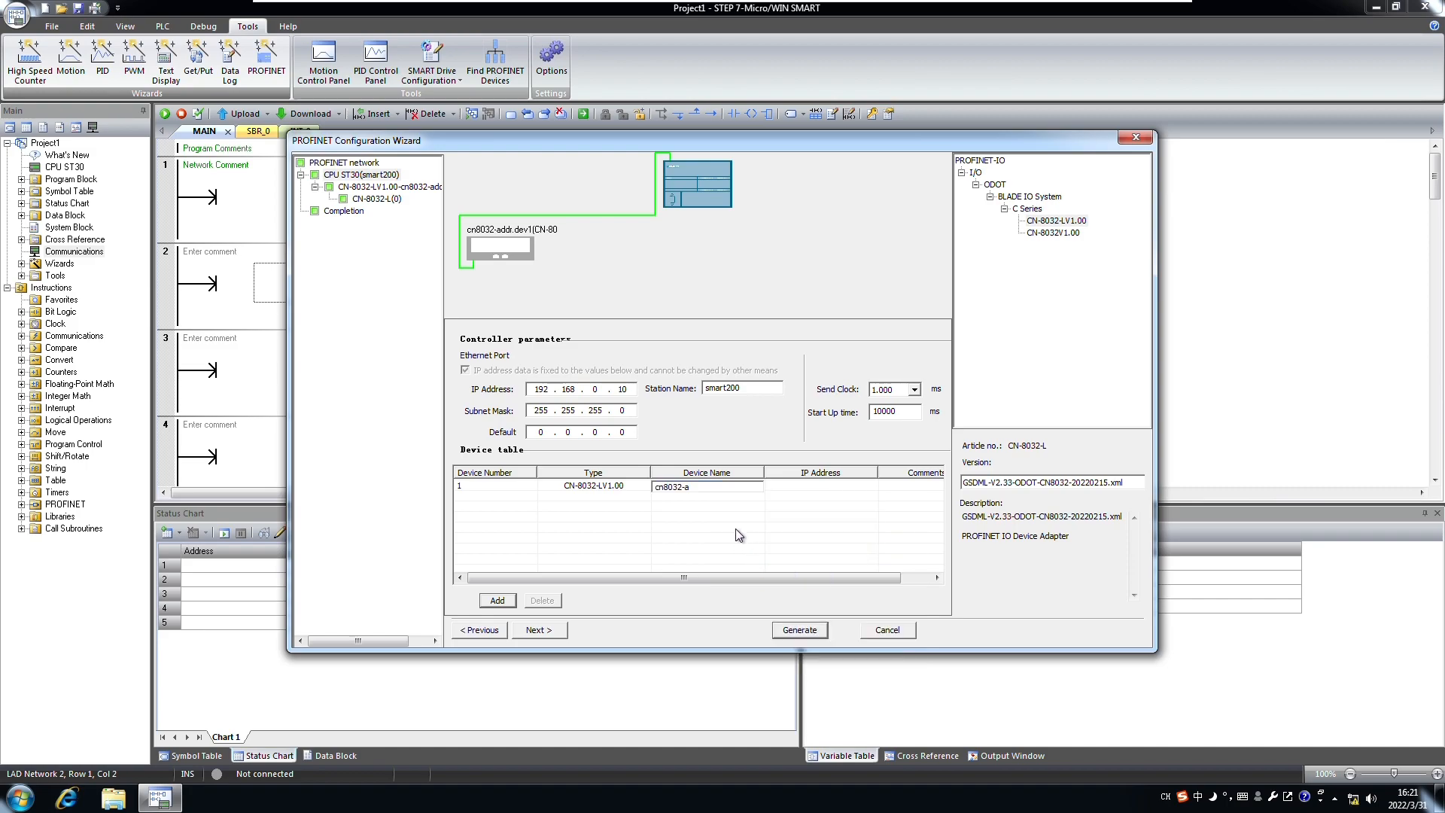
pyautogui.click(726, 505)
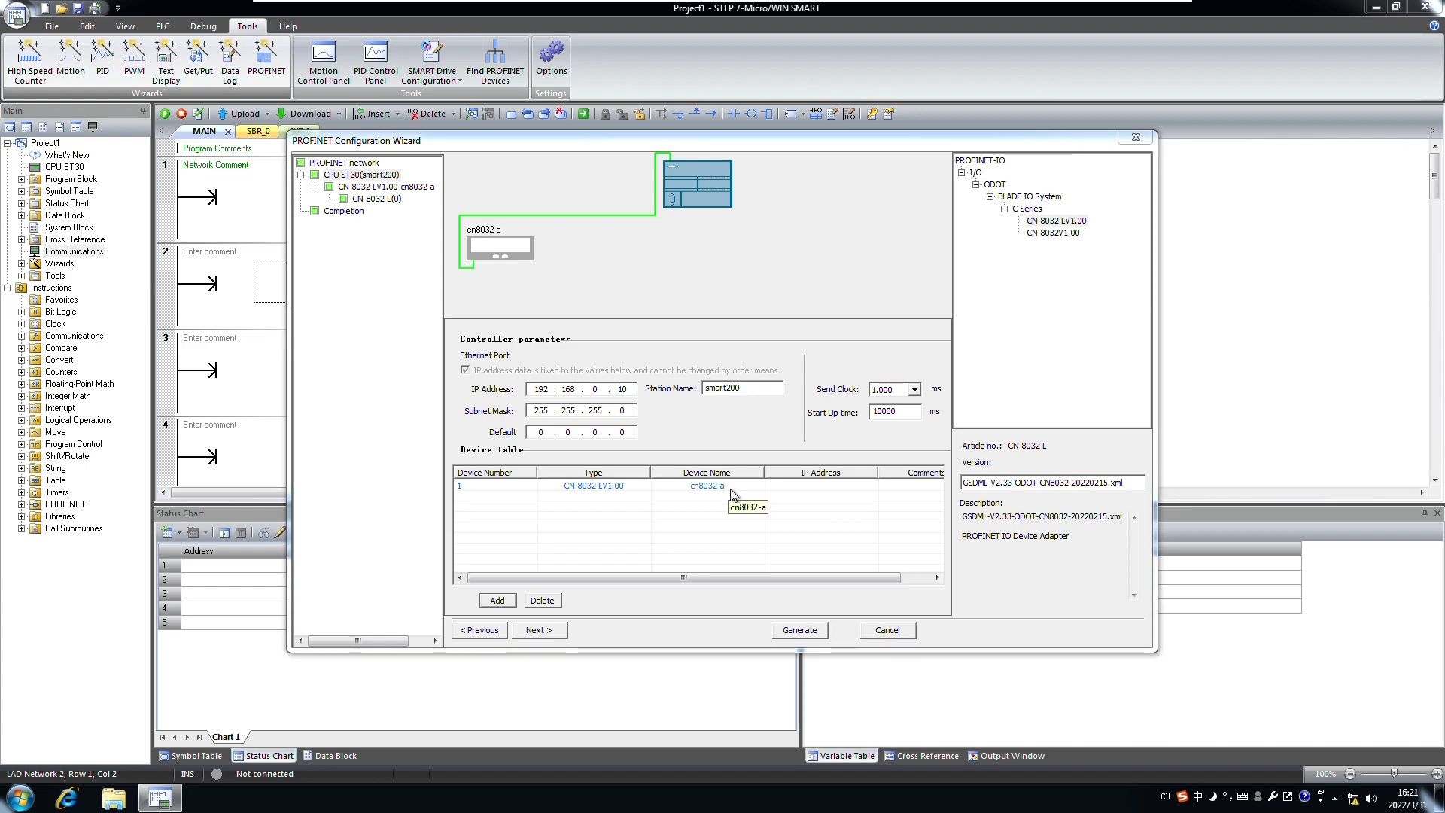
pyautogui.click(783, 489)
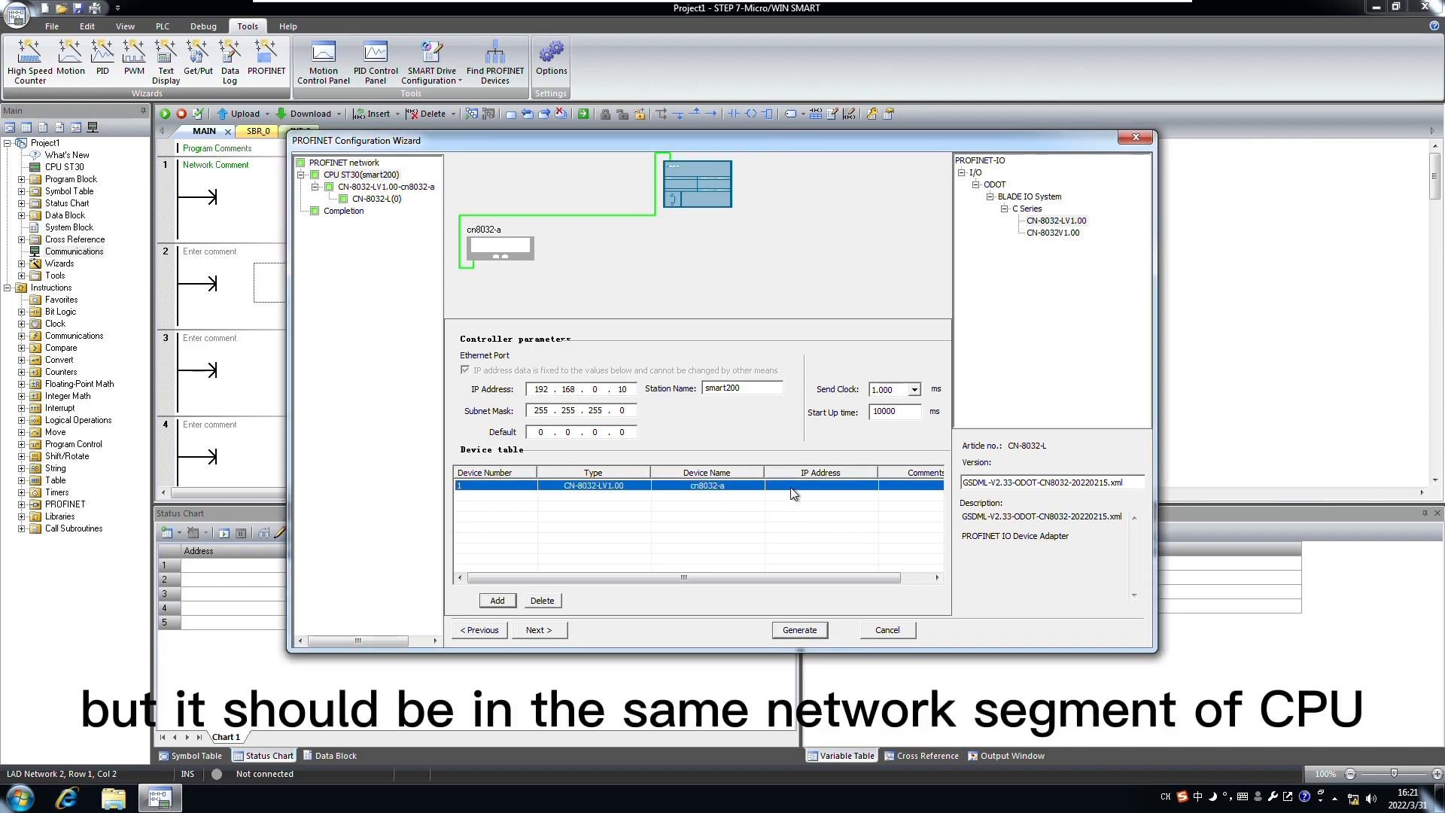
pyautogui.click(790, 486)
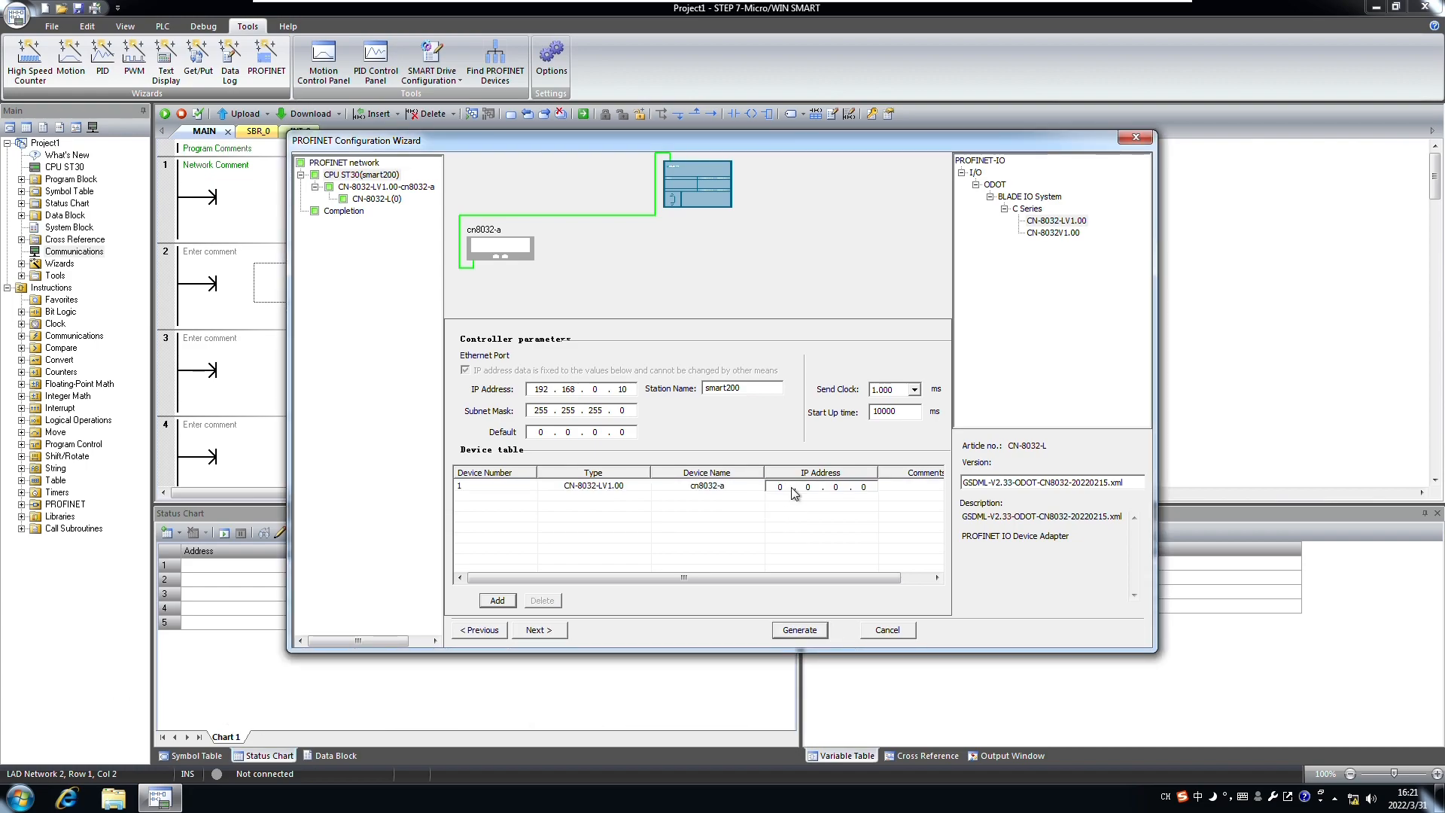
pyautogui.write('192 . 168')
pyautogui.click(724, 506)
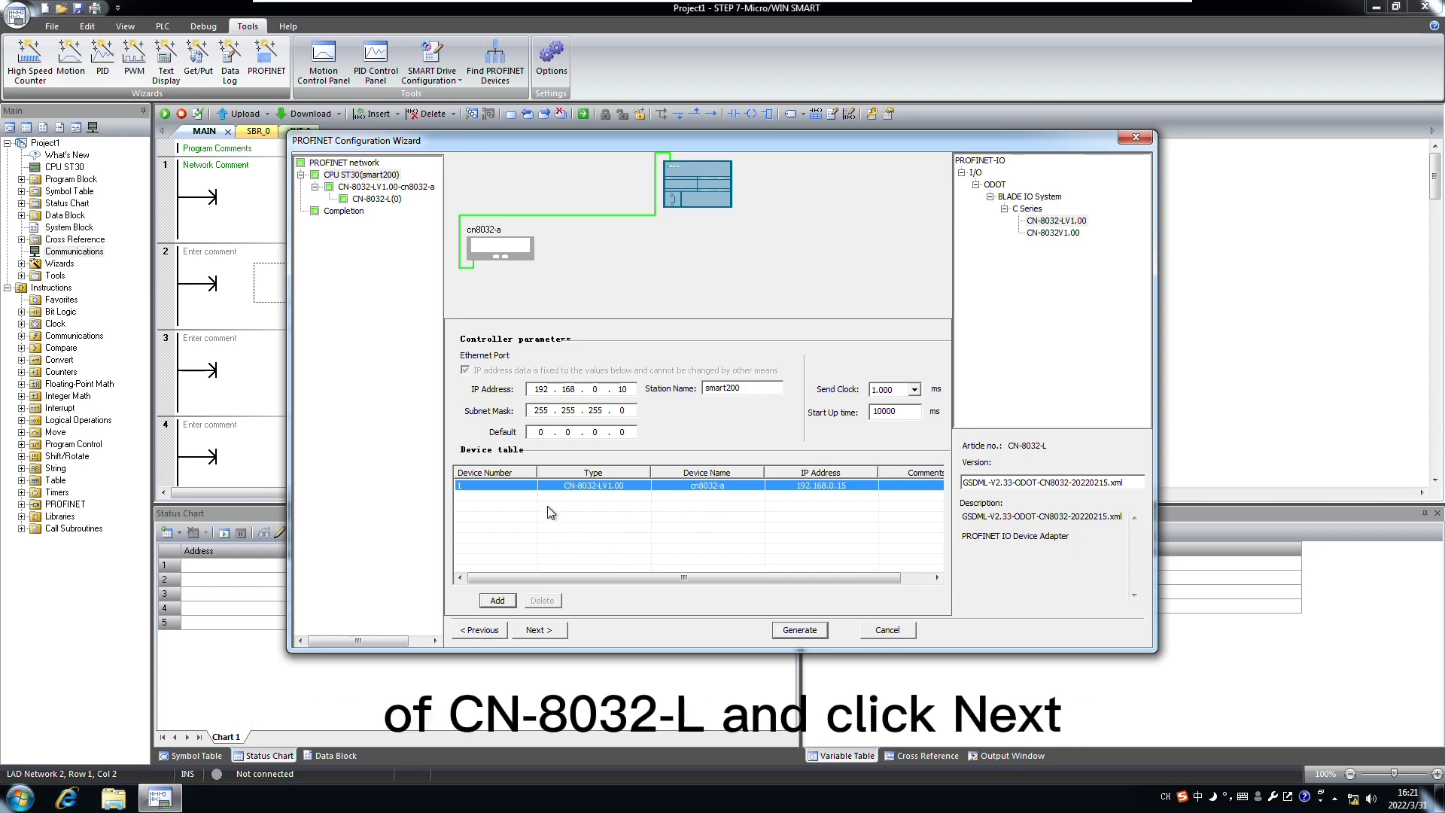
# Step: Drag CT-121F, CT-222F and CT-3238 into module slots 1–3 of cn8032-a
pyautogui.click(539, 630)
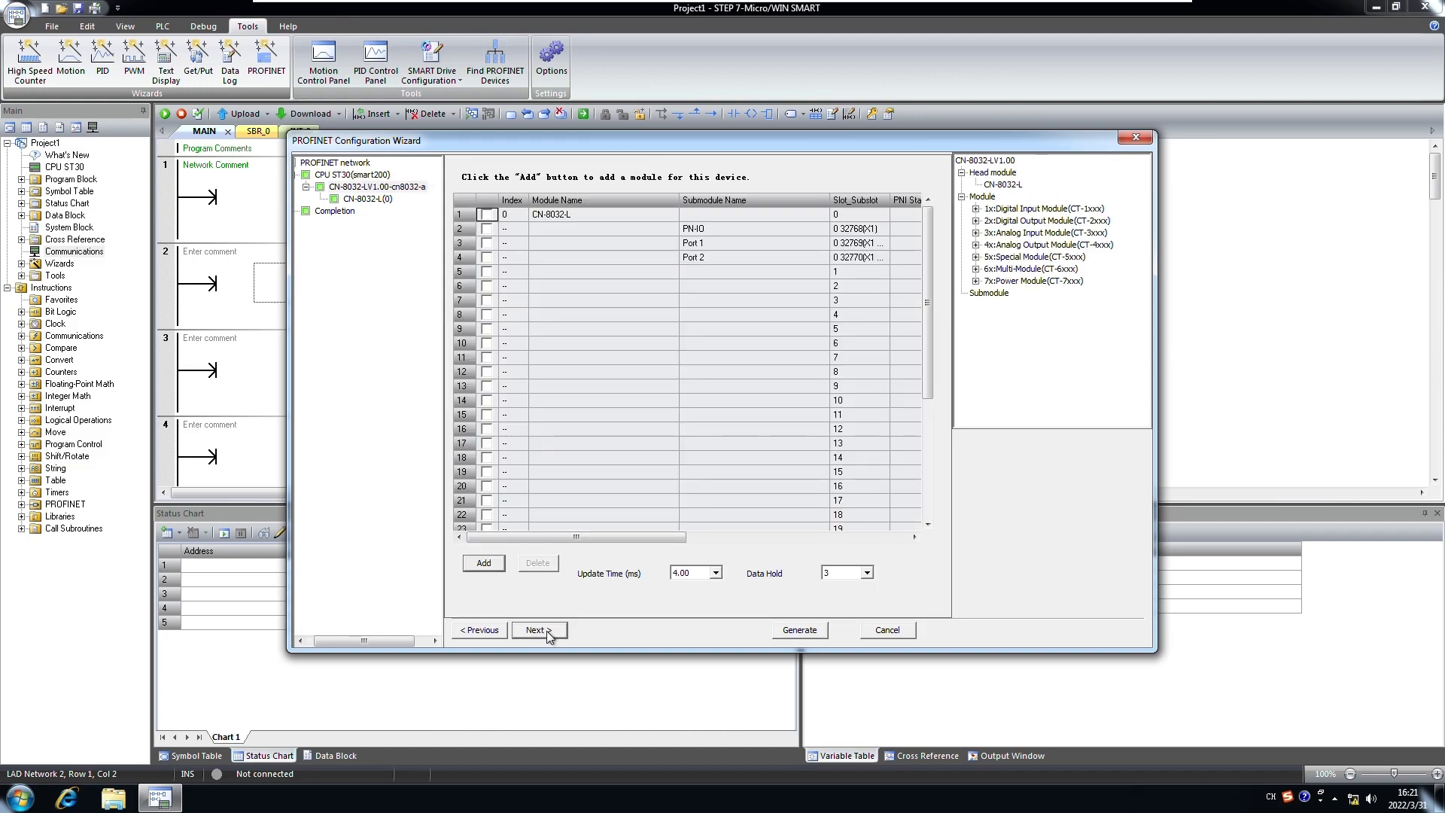
pyautogui.click(590, 273)
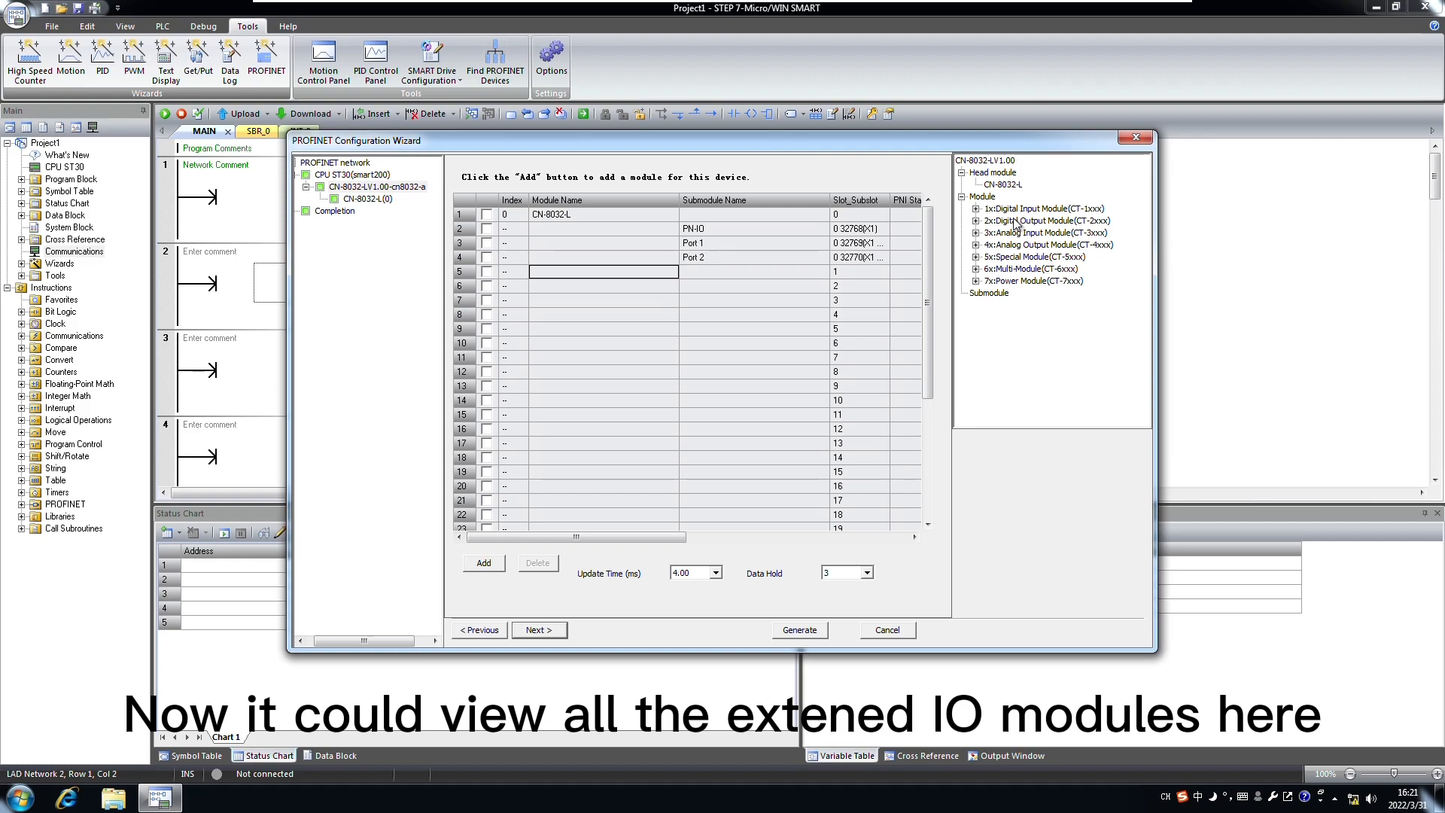
pyautogui.click(979, 211)
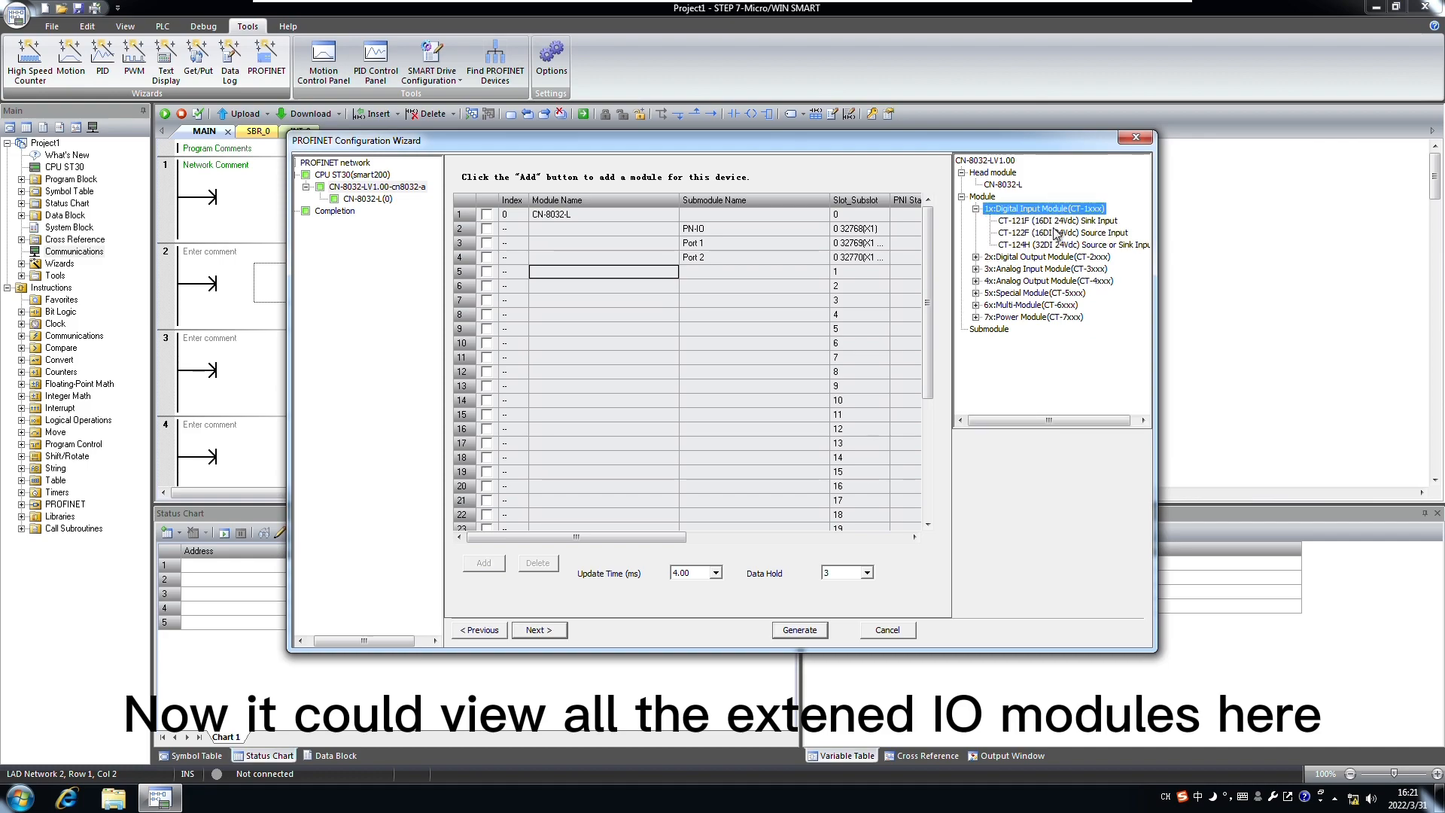
pyautogui.click(1030, 224)
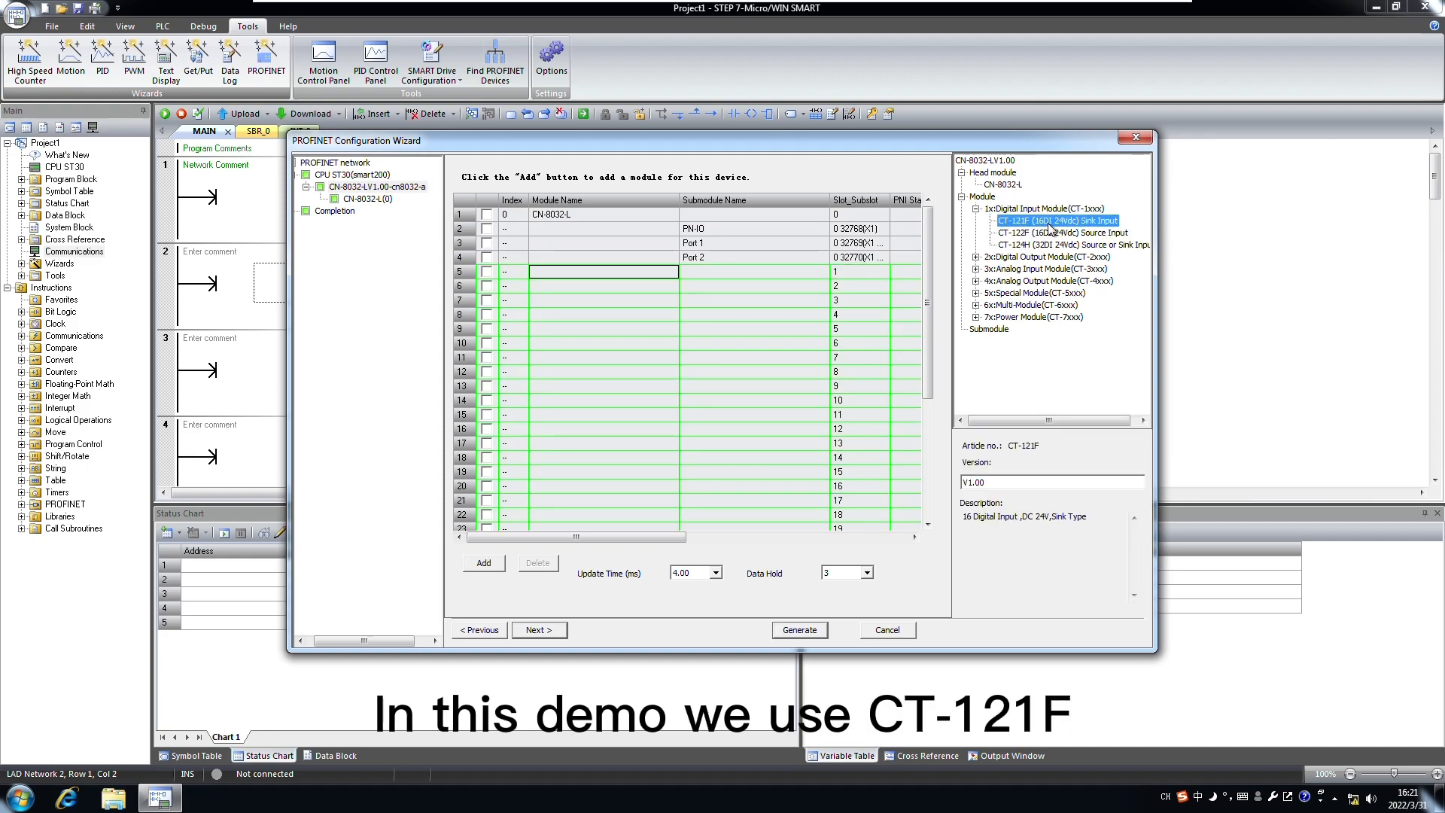
pyautogui.moveTo(1064, 228); pyautogui.dragTo(577, 275)
pyautogui.click(979, 258)
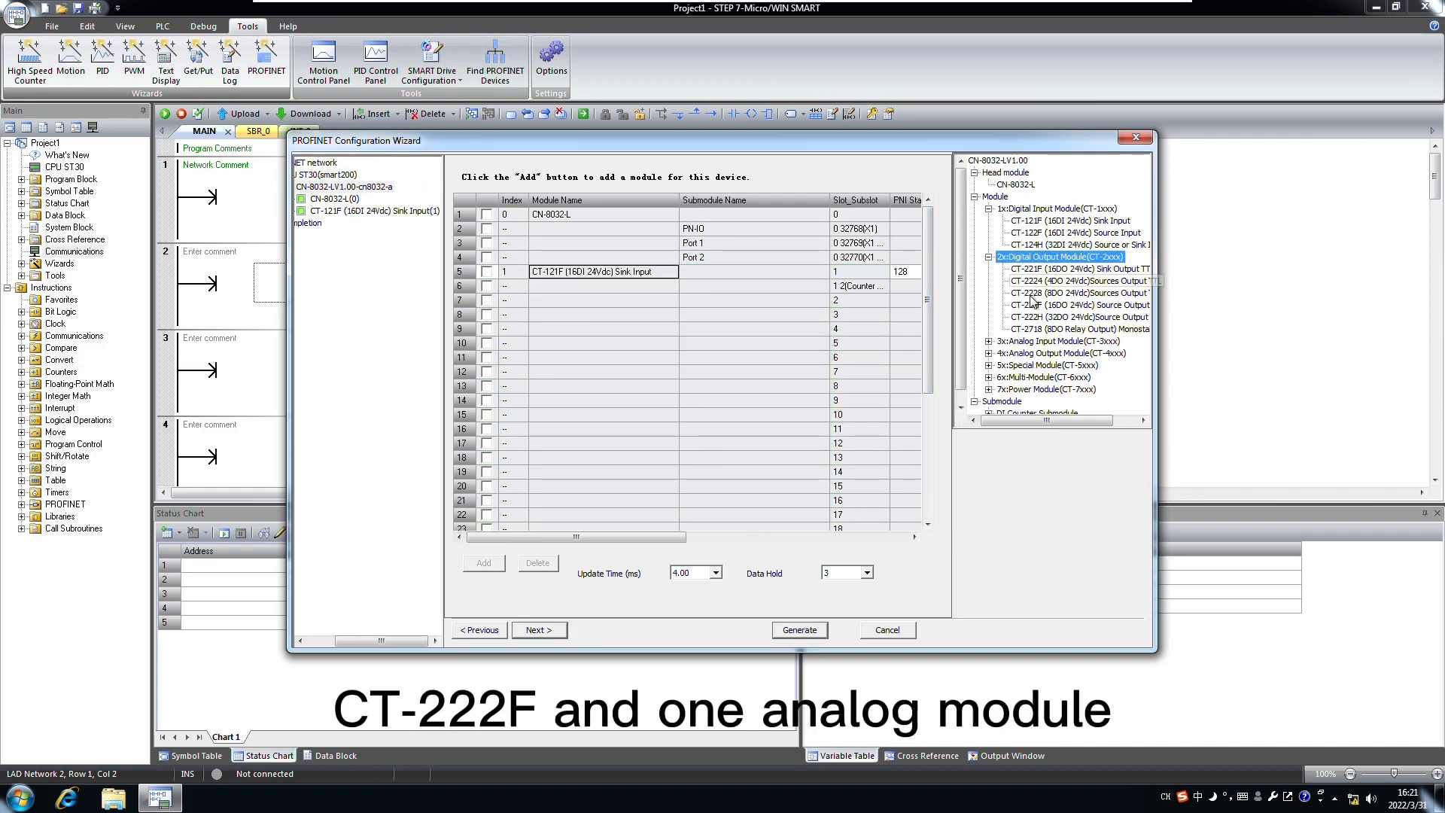
pyautogui.moveTo(1057, 306); pyautogui.dragTo(582, 310)
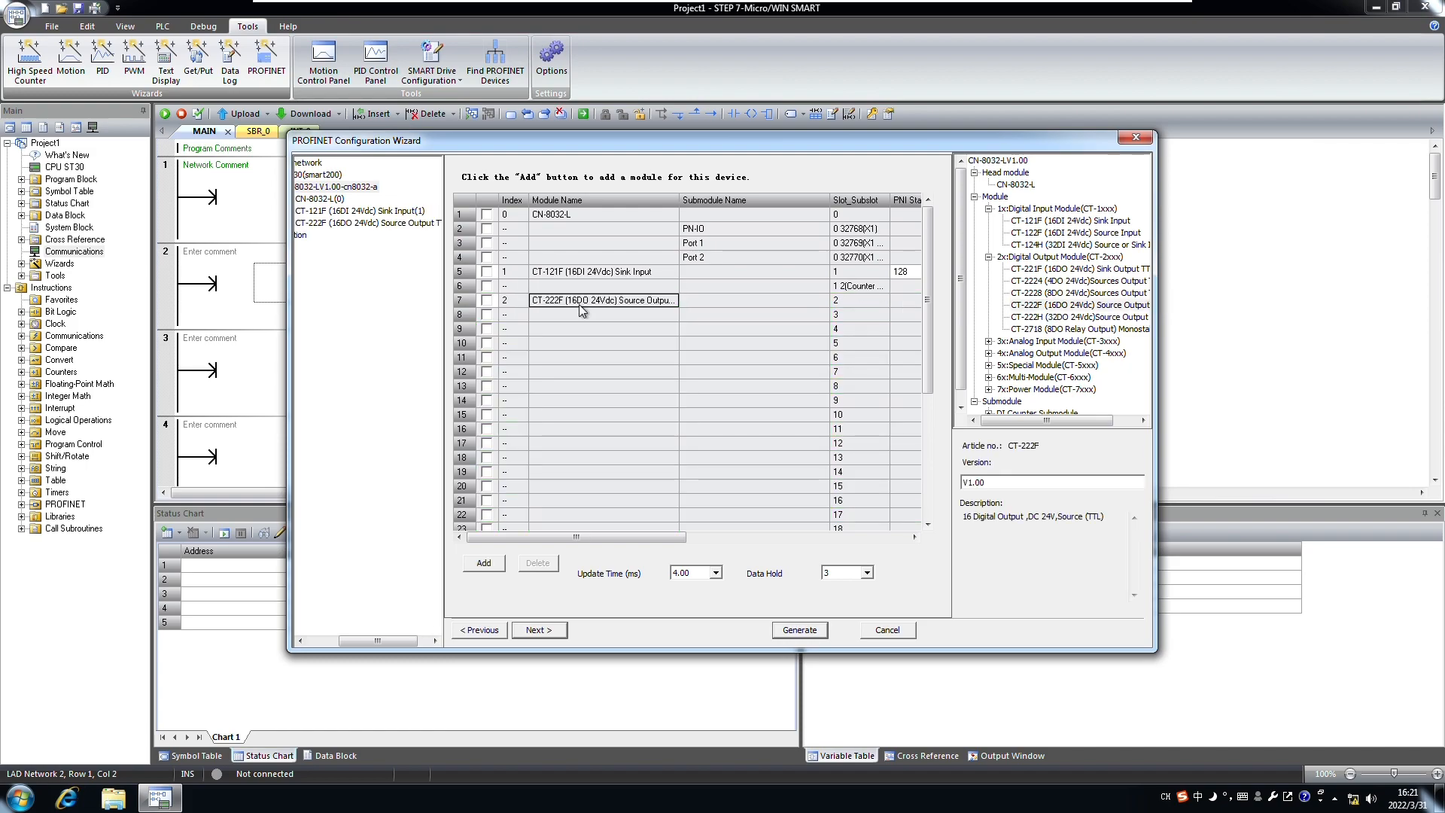
pyautogui.click(989, 341)
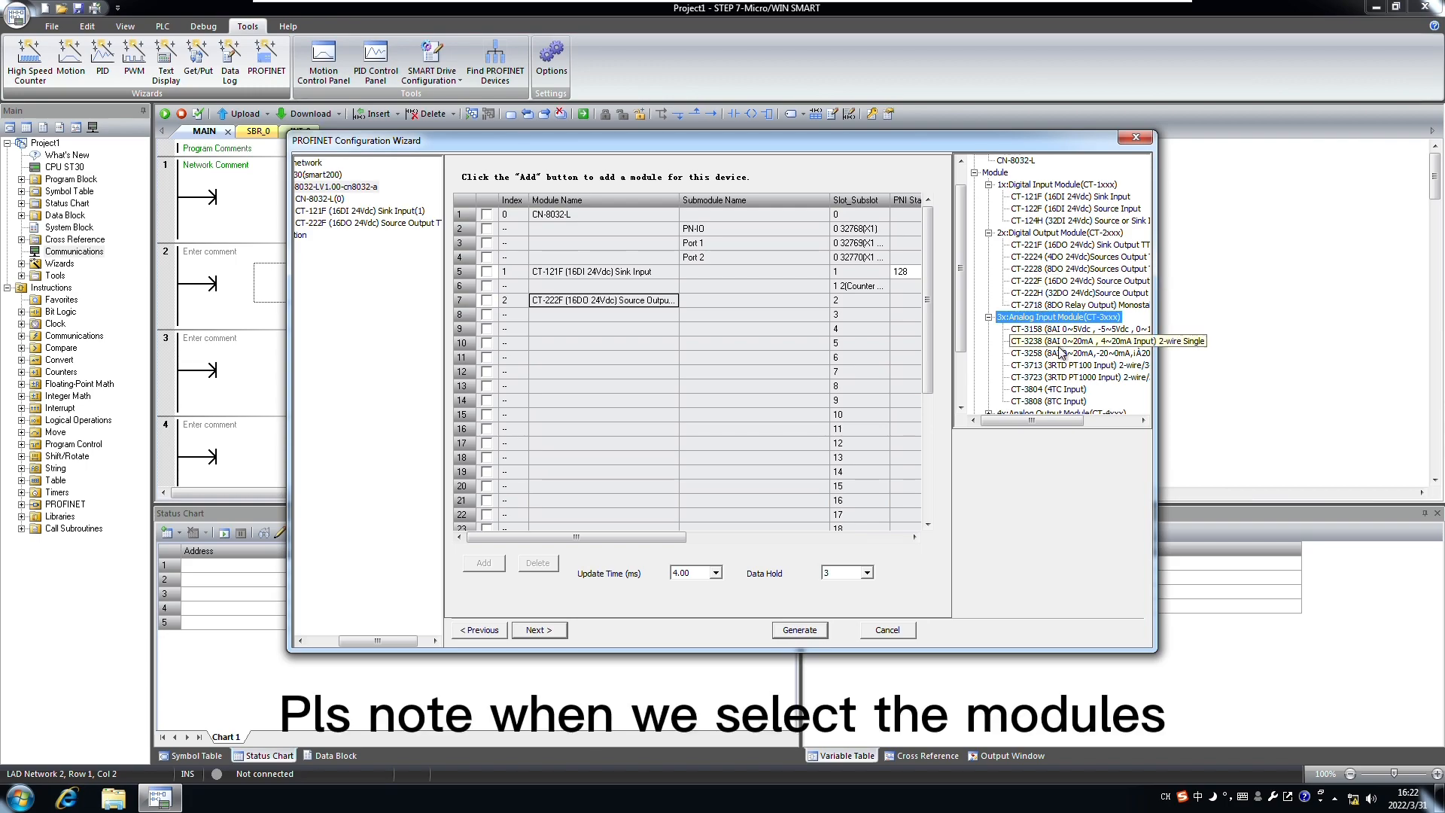
pyautogui.moveTo(1063, 352); pyautogui.dragTo(1064, 353)
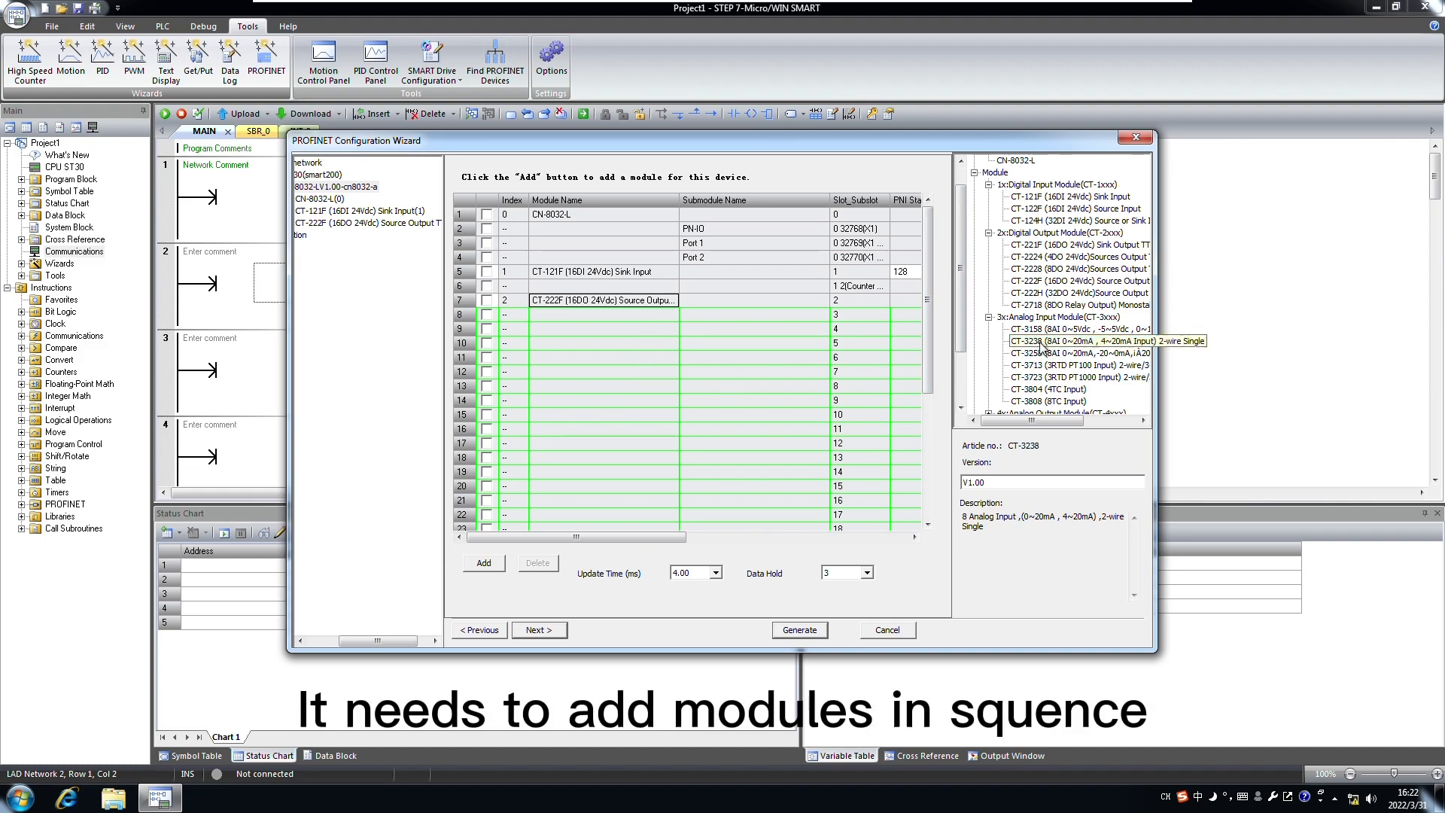
pyautogui.moveTo(1043, 348); pyautogui.dragTo(578, 320)
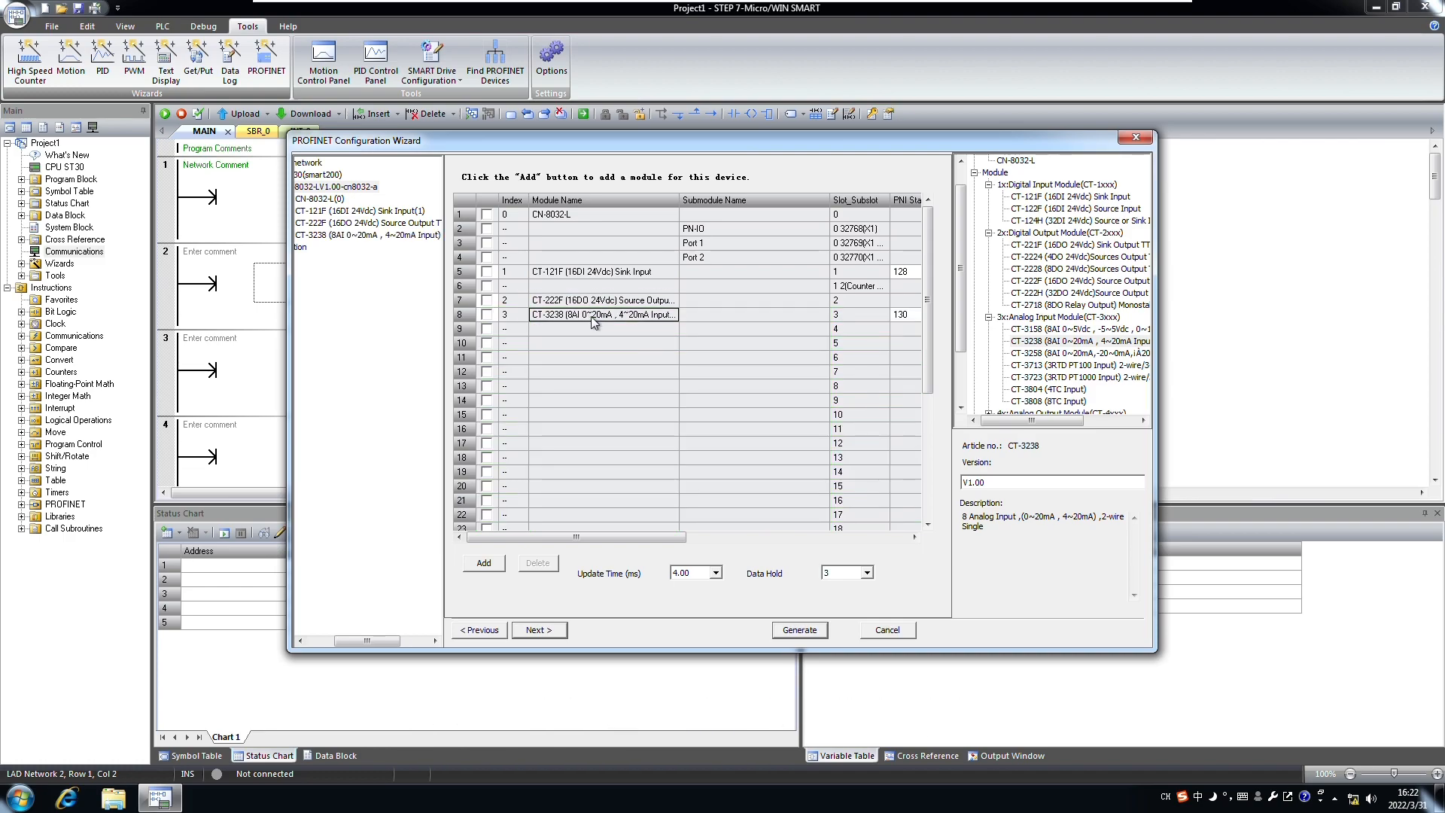
pyautogui.click(539, 636)
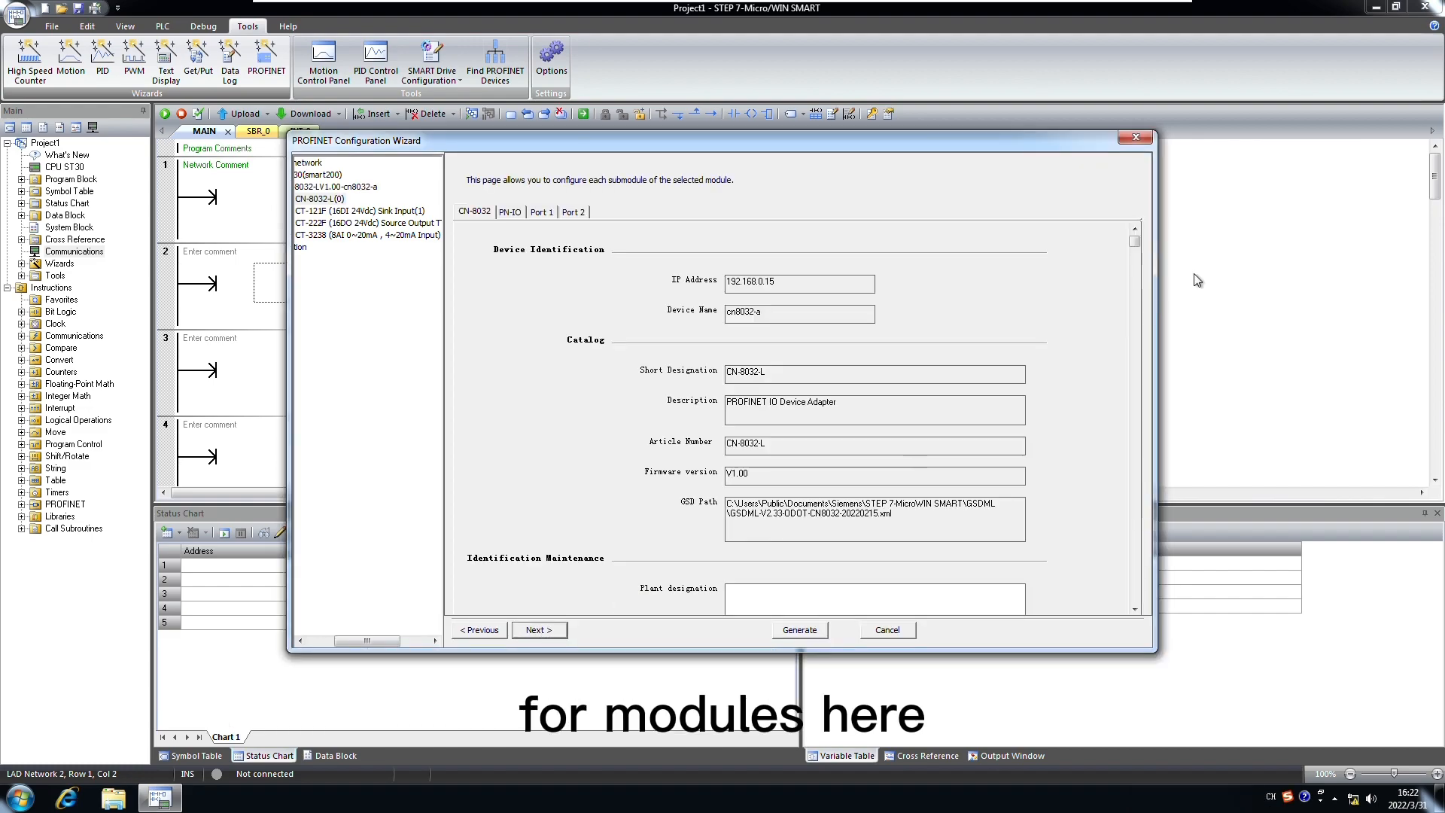
# Step: Page through the CN-8032, CT-121F, CT-222F and CT-3238 parameter pages, keeping all defaults
pyautogui.moveTo(1138, 247); pyautogui.dragTo(1140, 421)
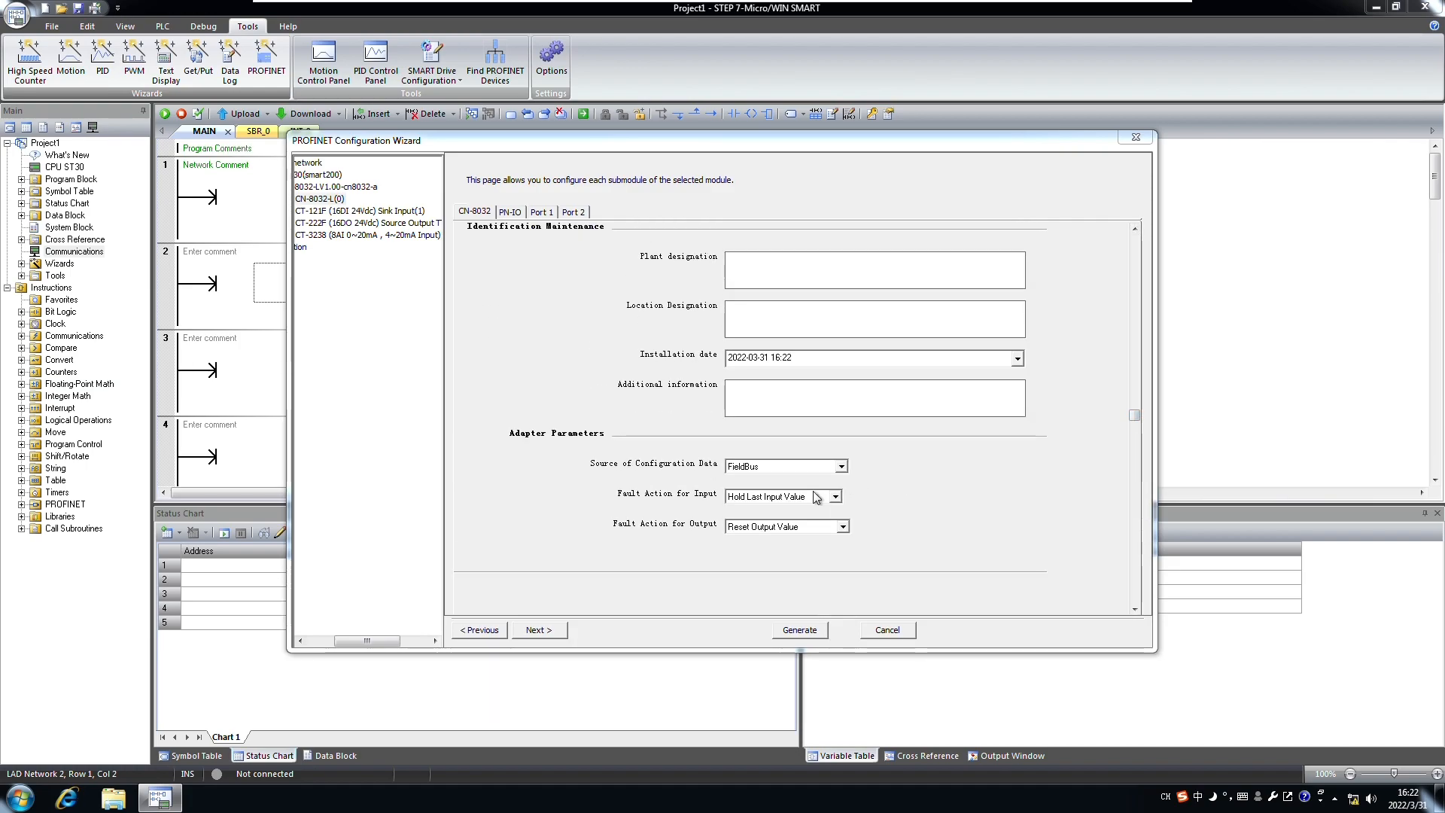
pyautogui.click(542, 630)
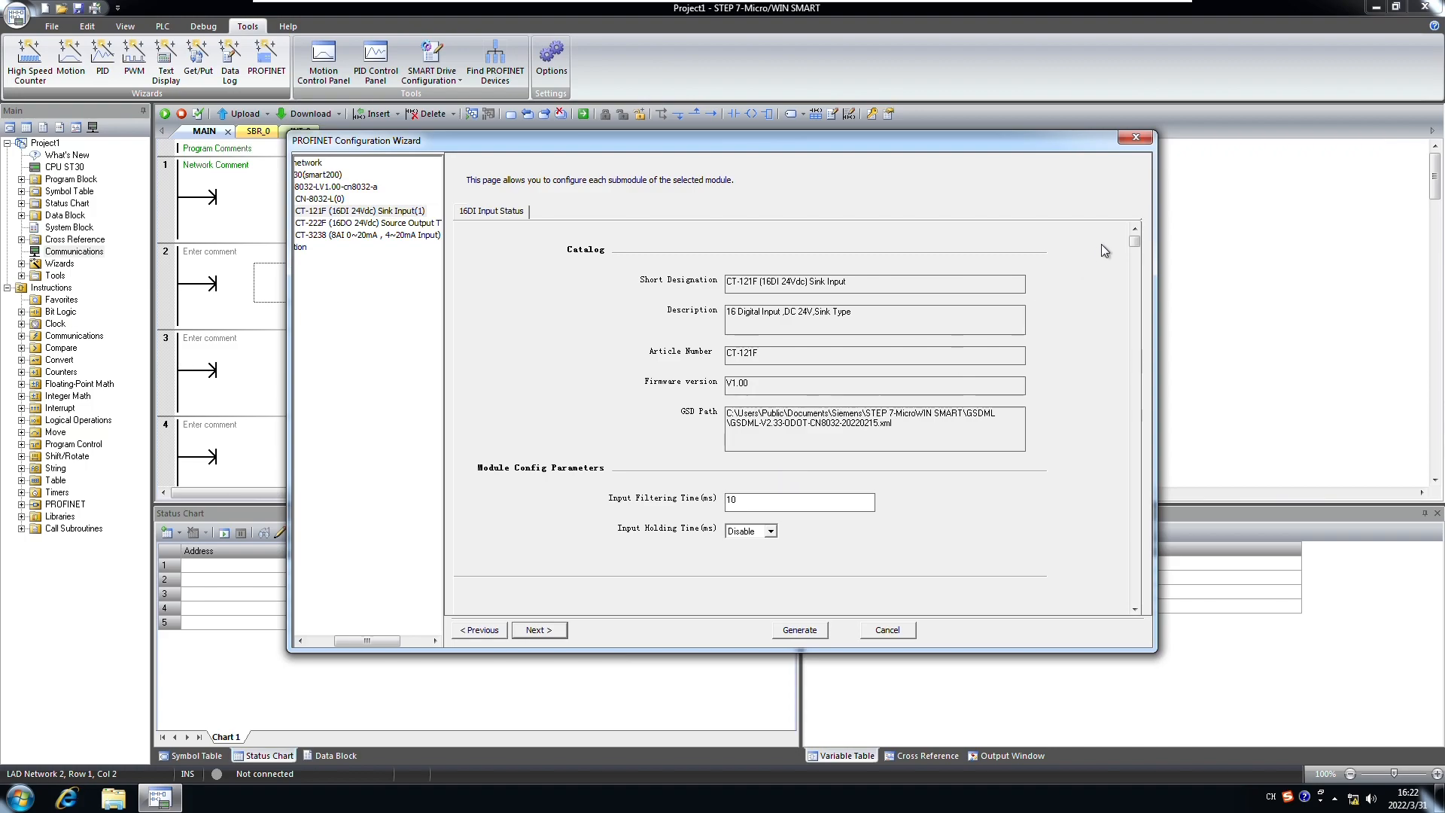
pyautogui.scroll(-3, 1139, 248)
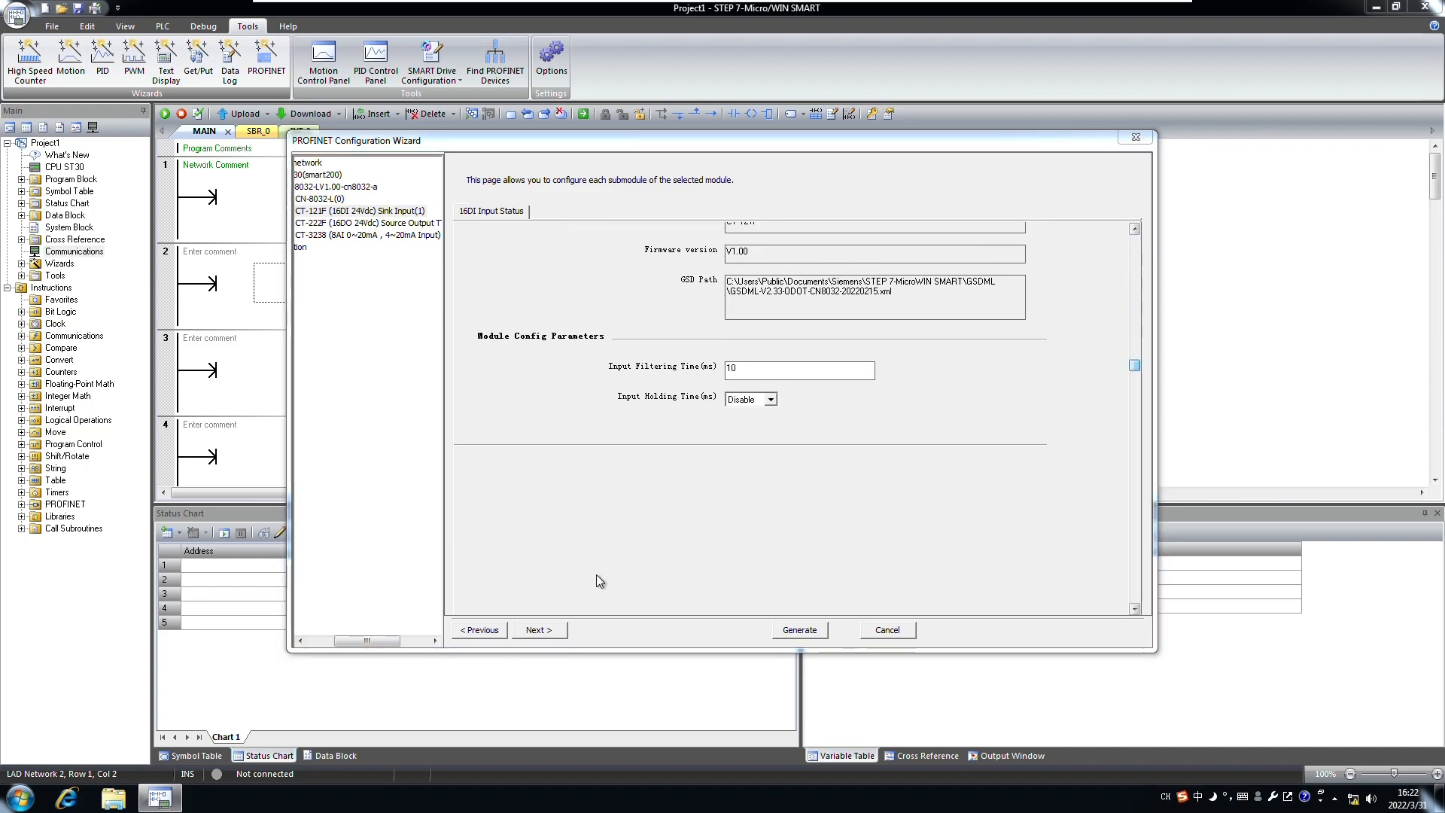
pyautogui.click(540, 630)
pyautogui.moveTo(1135, 248); pyautogui.dragTo(1131, 306)
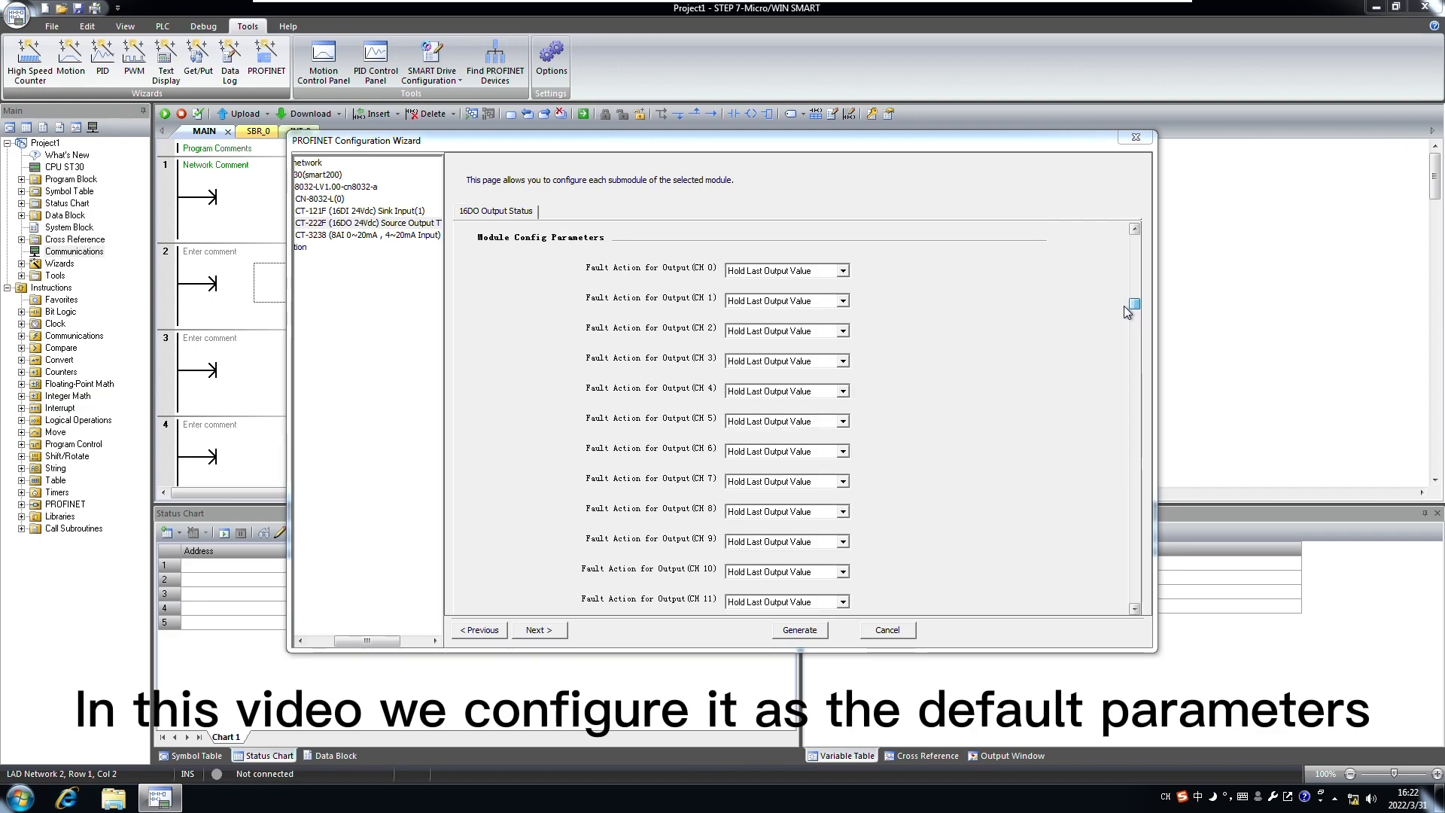
pyautogui.click(539, 630)
pyautogui.click(540, 630)
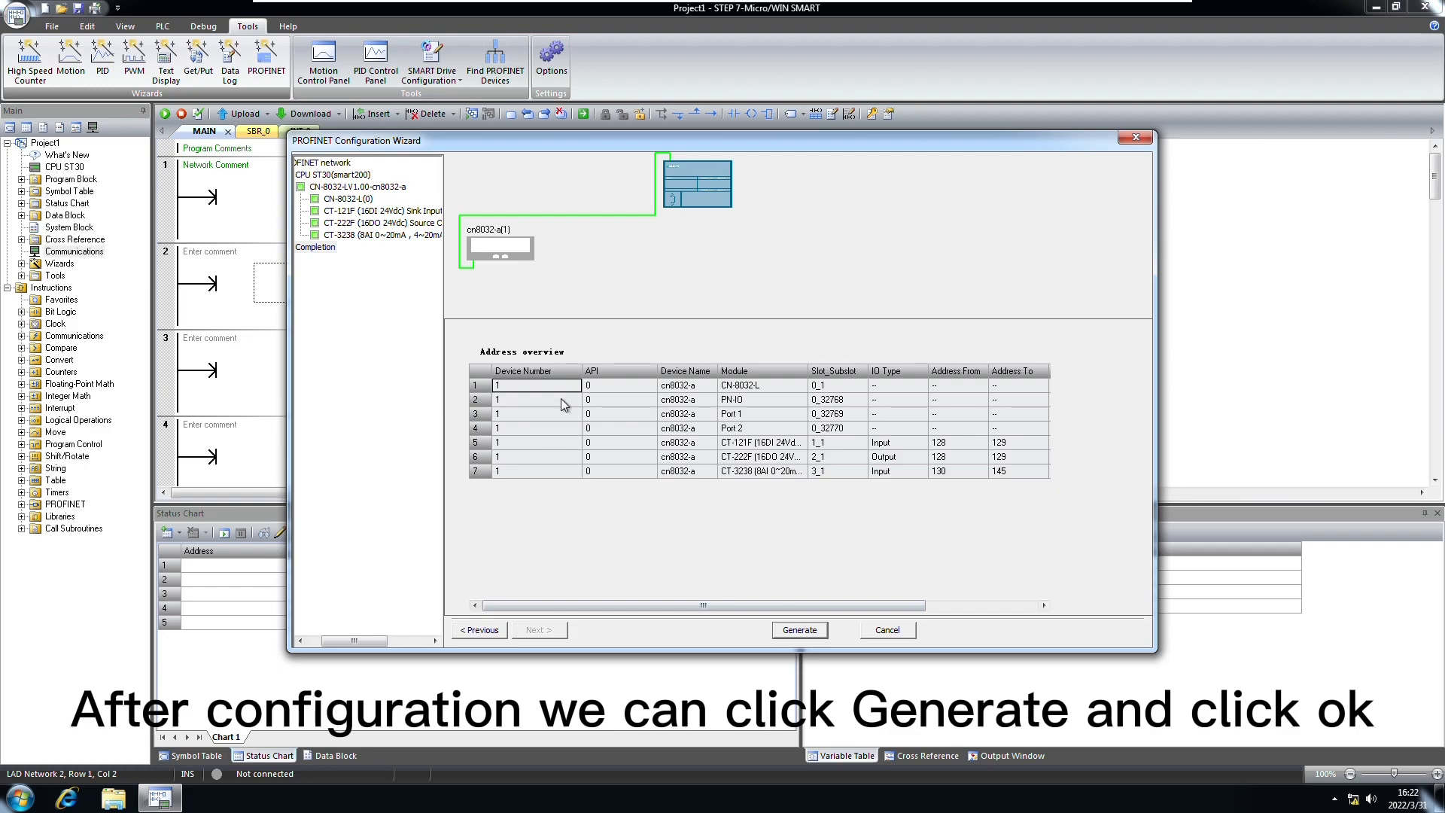
# Step: Move to the Completion page, generate the CN-8032-L PROFINET configuration and acknowledge the message
pyautogui.click(685, 405)
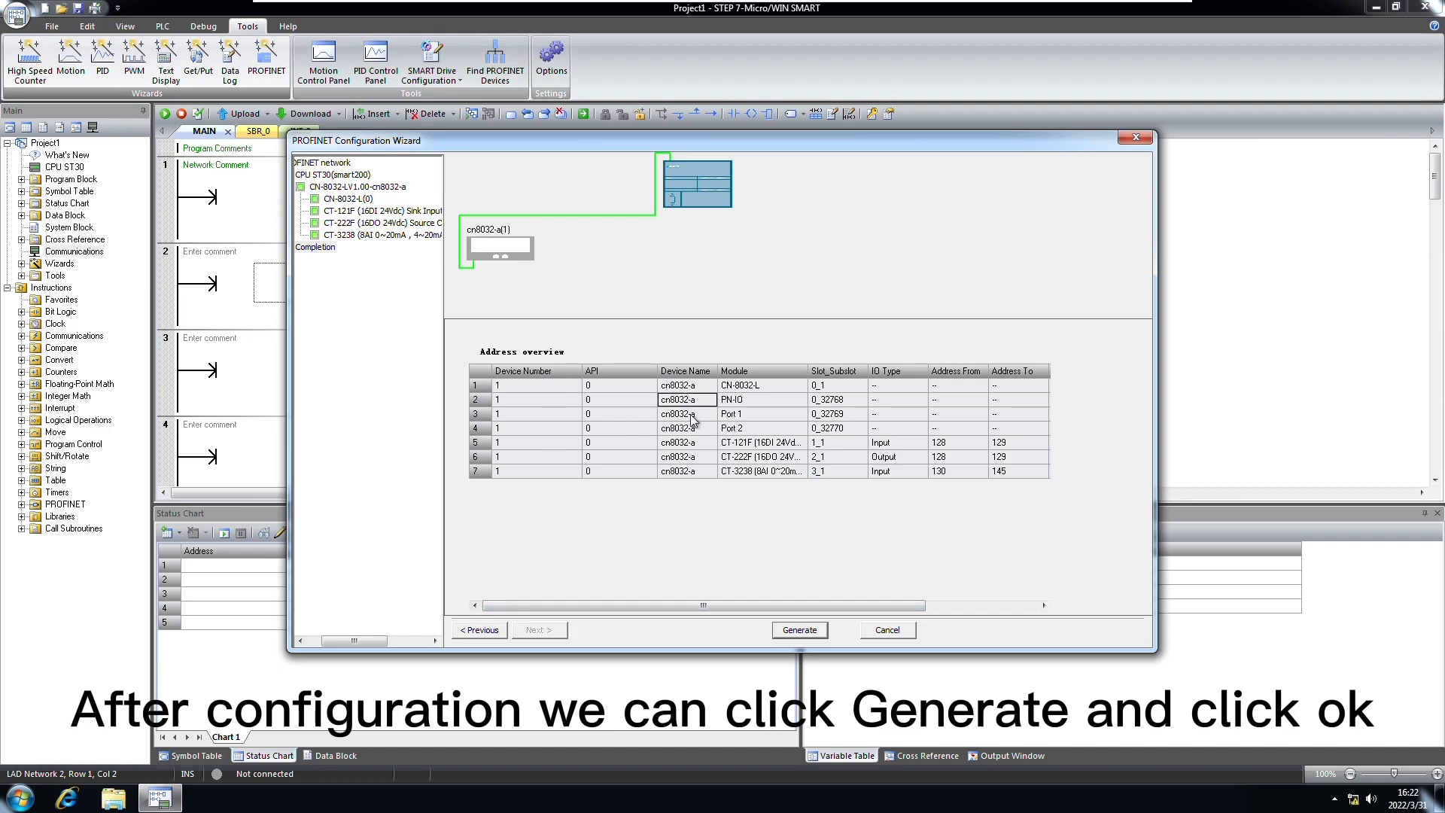
pyautogui.click(809, 635)
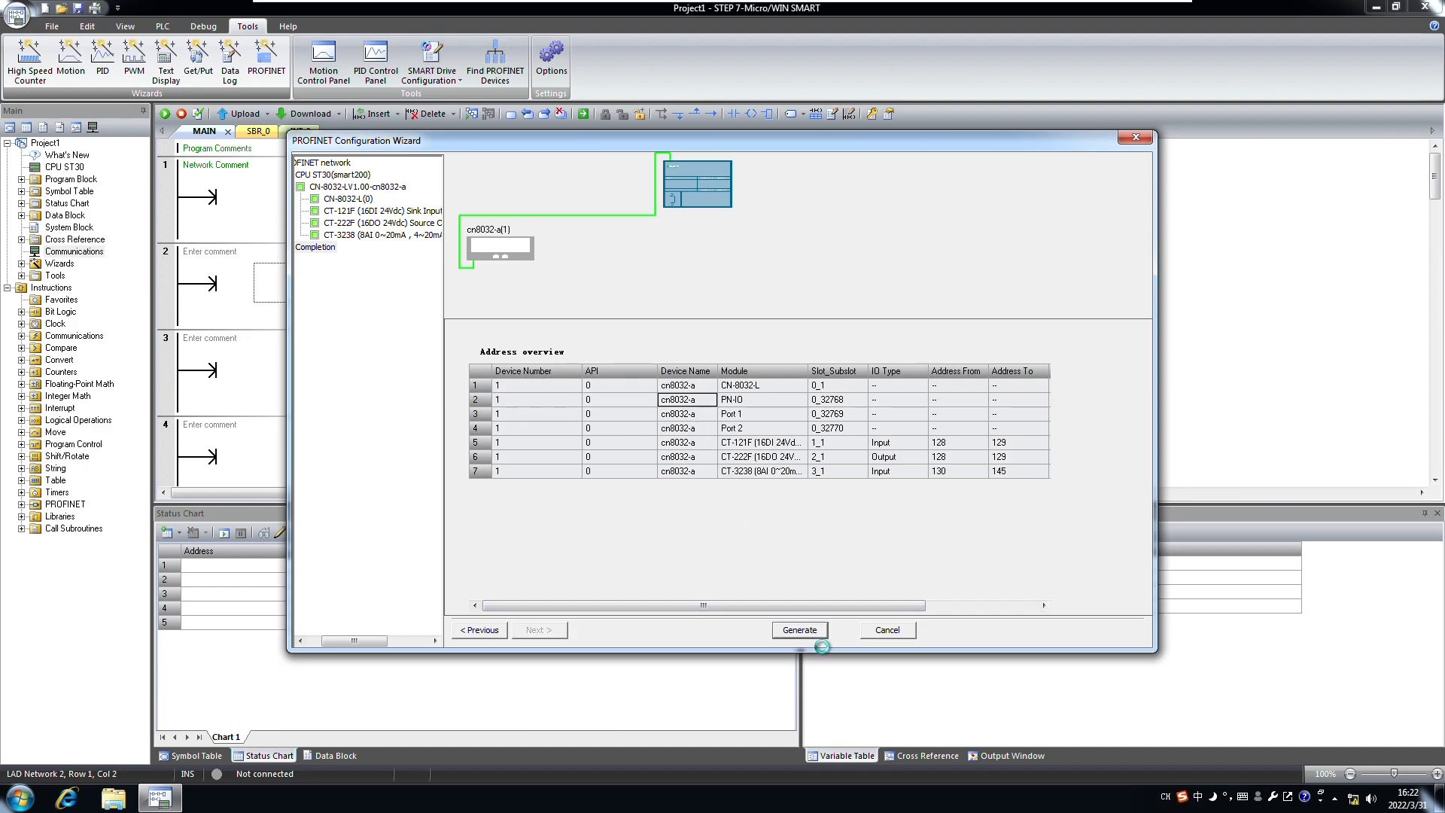
pyautogui.click(862, 436)
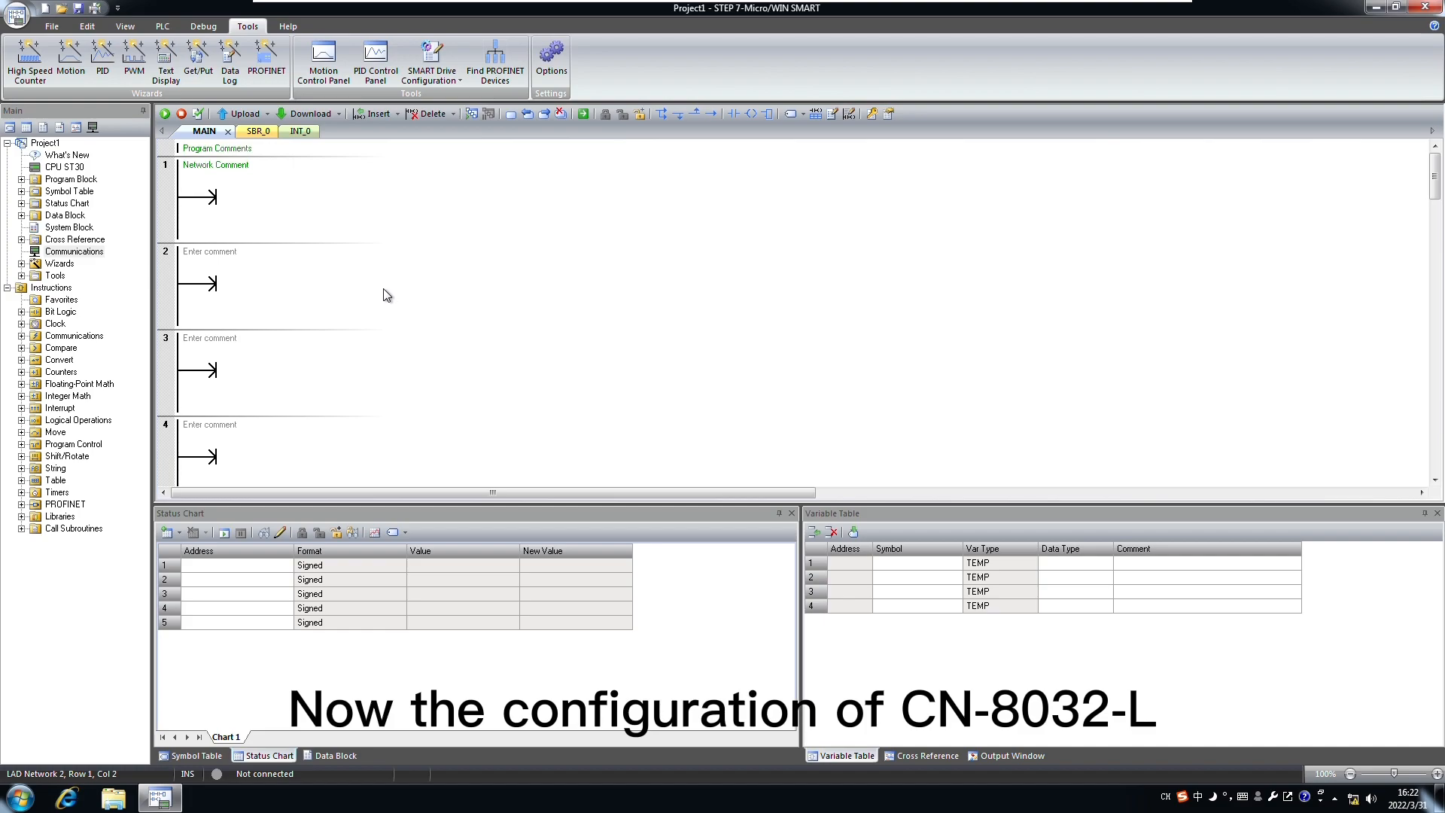
# Step: Download the CPU ST30 project to CPU 192.168.0.10, allowing STOP and returning it to RUN
pyautogui.click(73, 169)
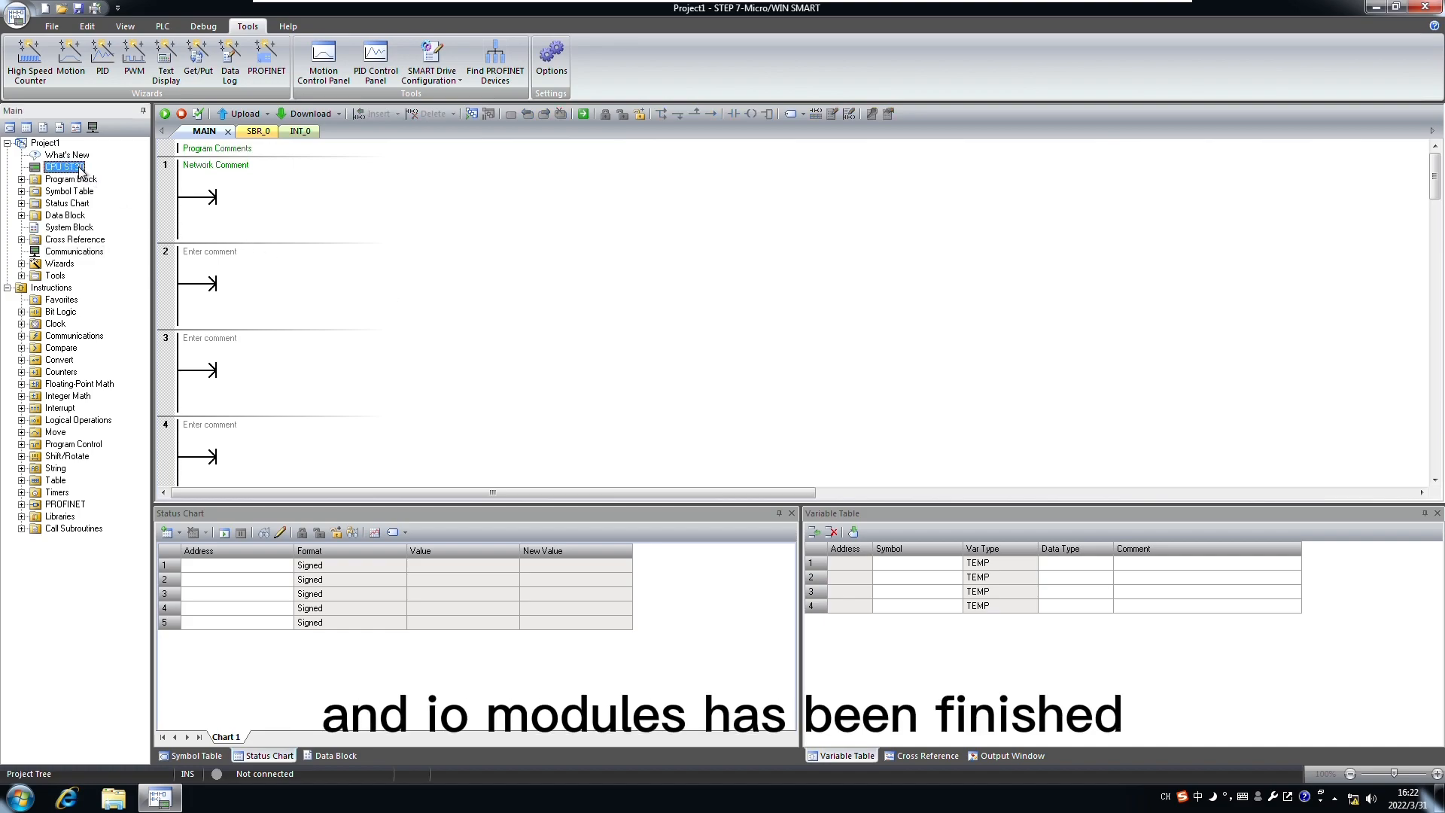
pyautogui.click(52, 30)
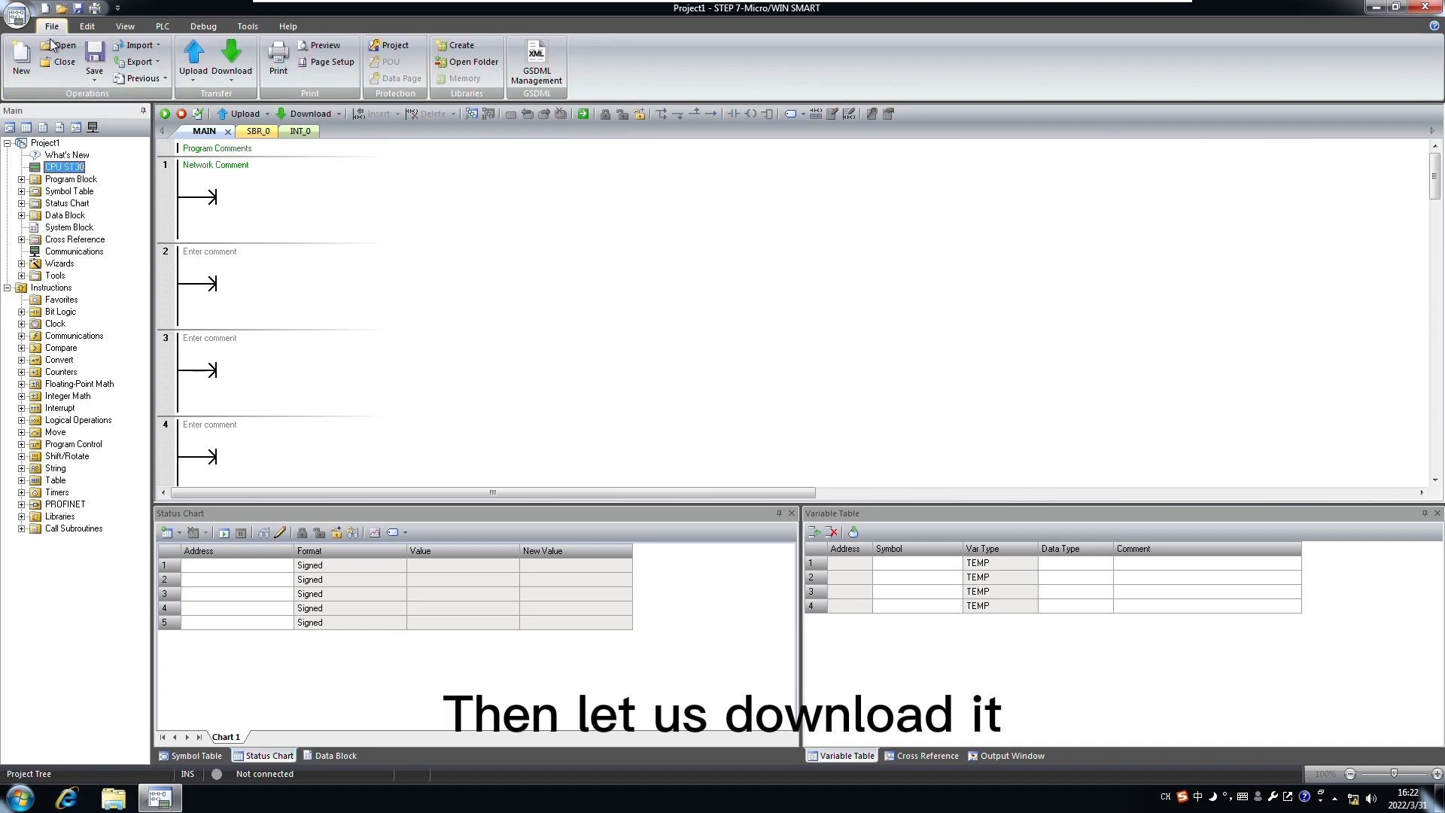
pyautogui.click(230, 68)
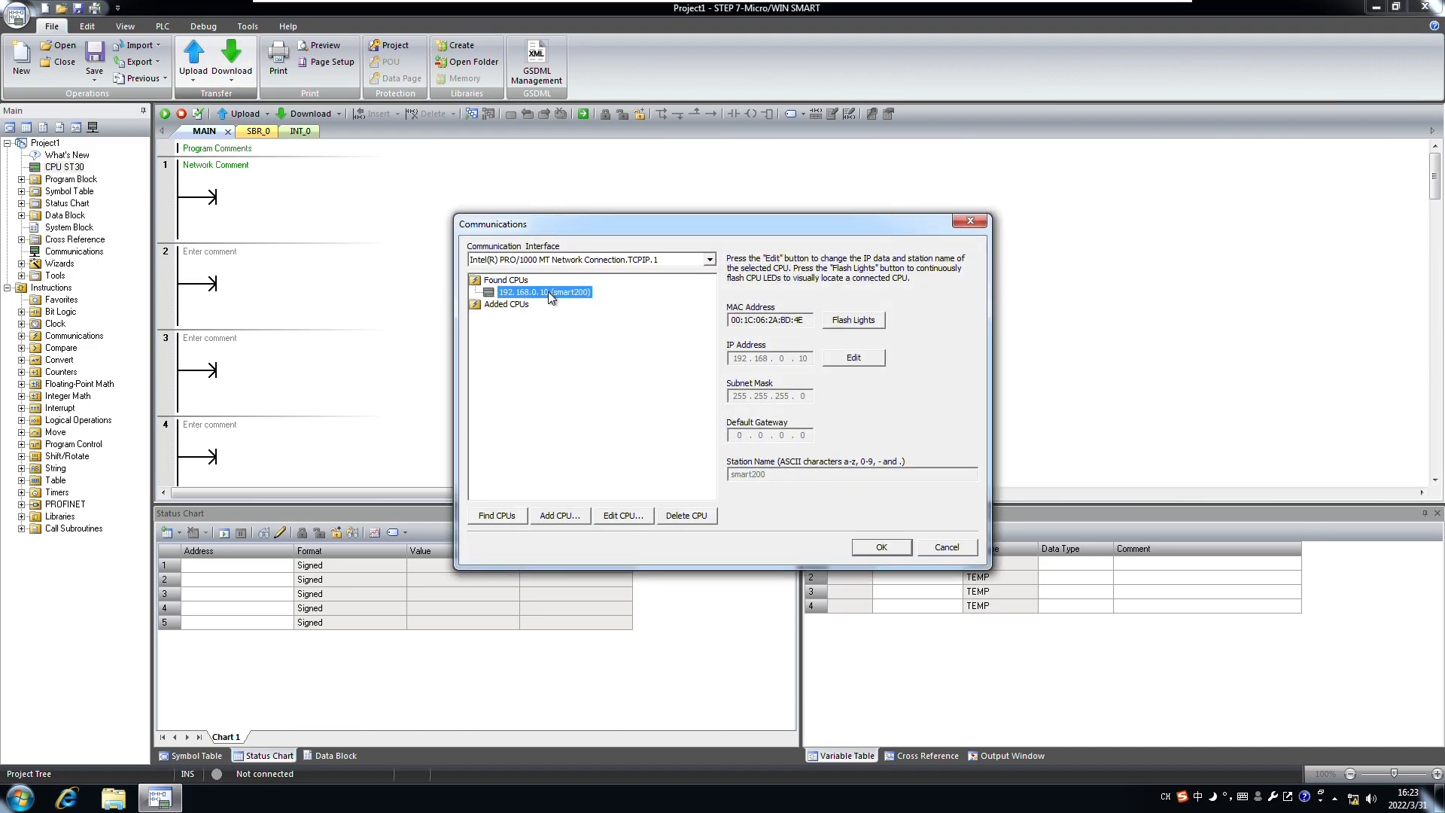
pyautogui.click(882, 548)
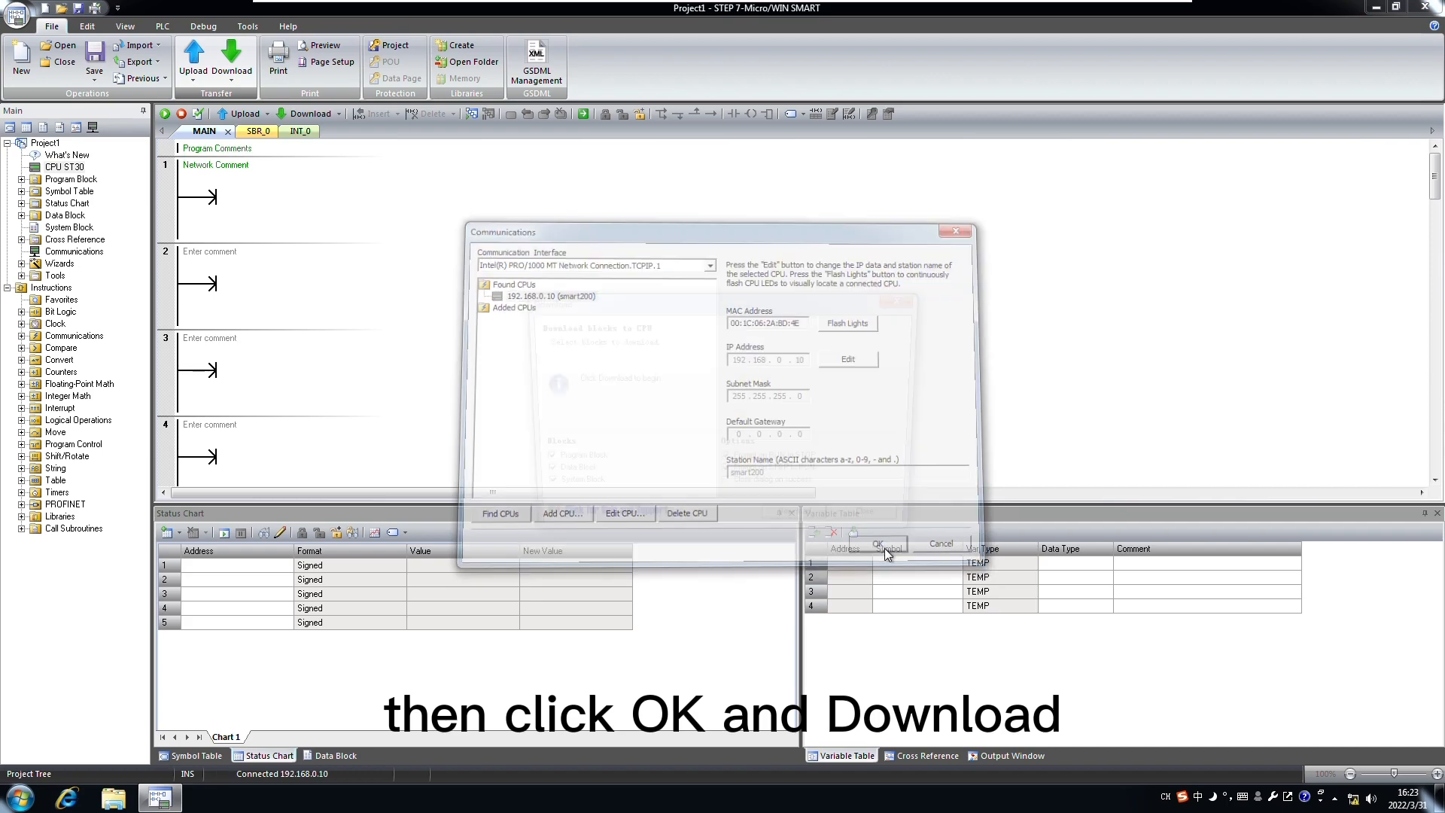
pyautogui.click(802, 527)
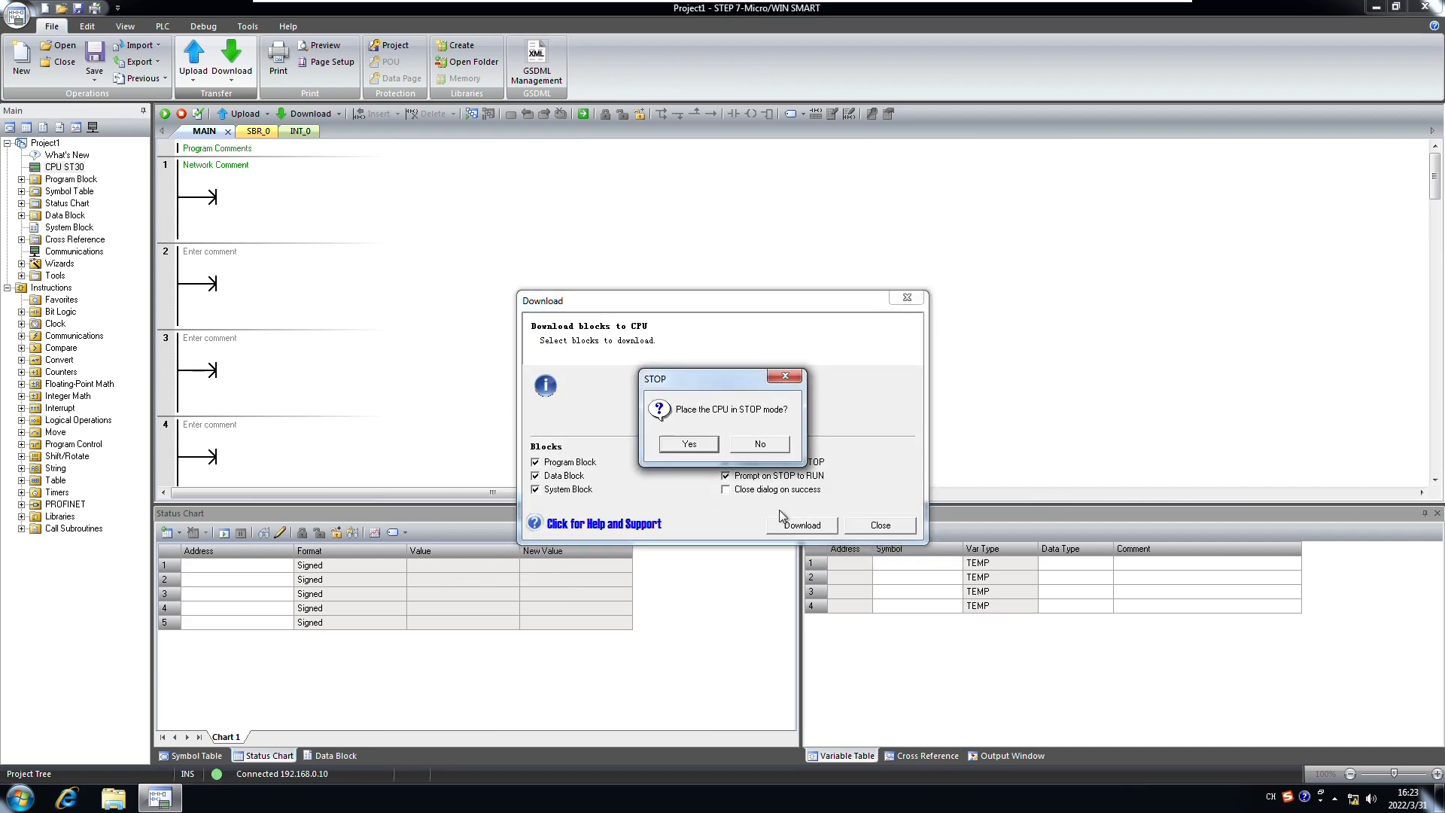
pyautogui.click(687, 445)
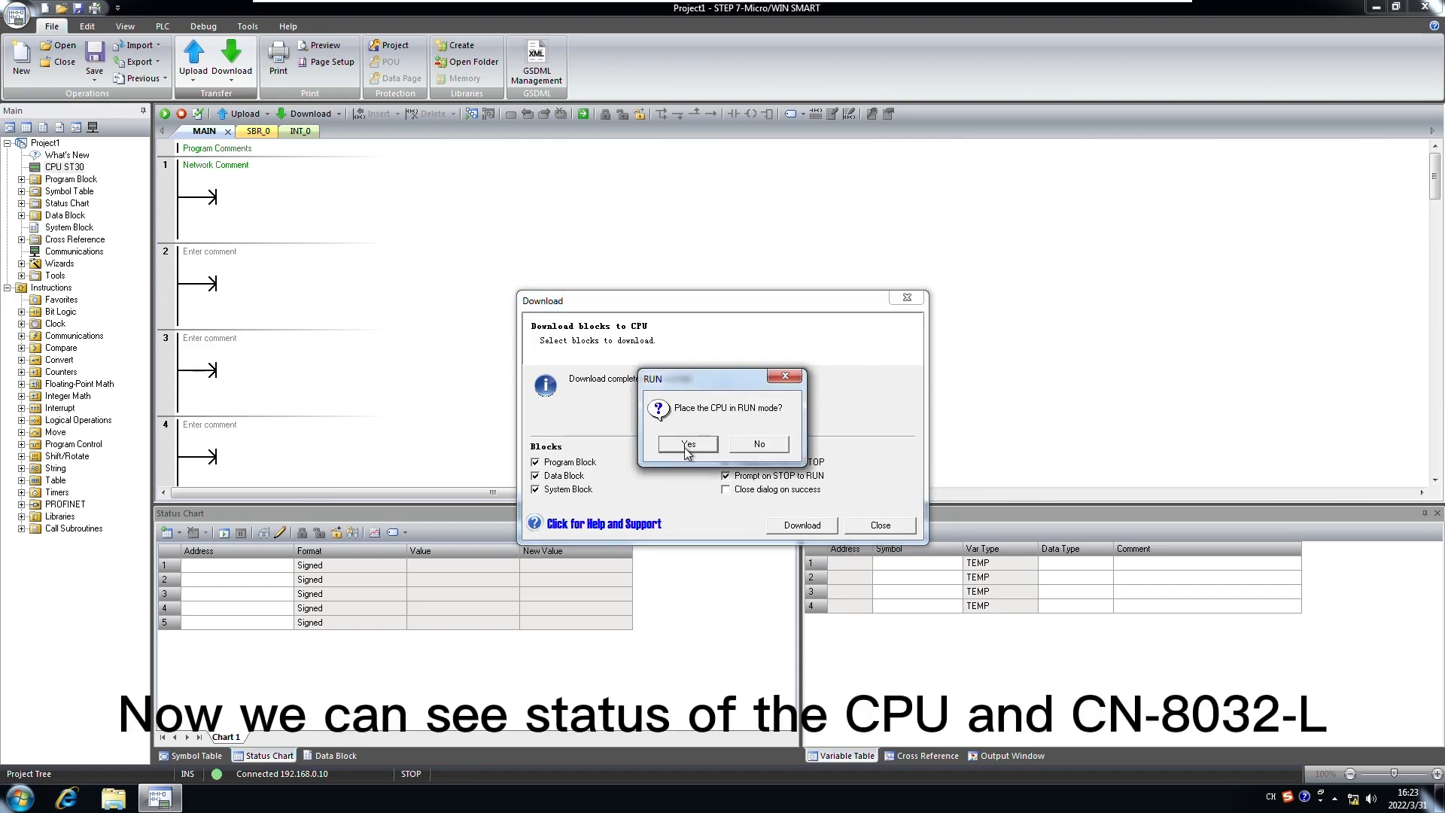
pyautogui.click(683, 445)
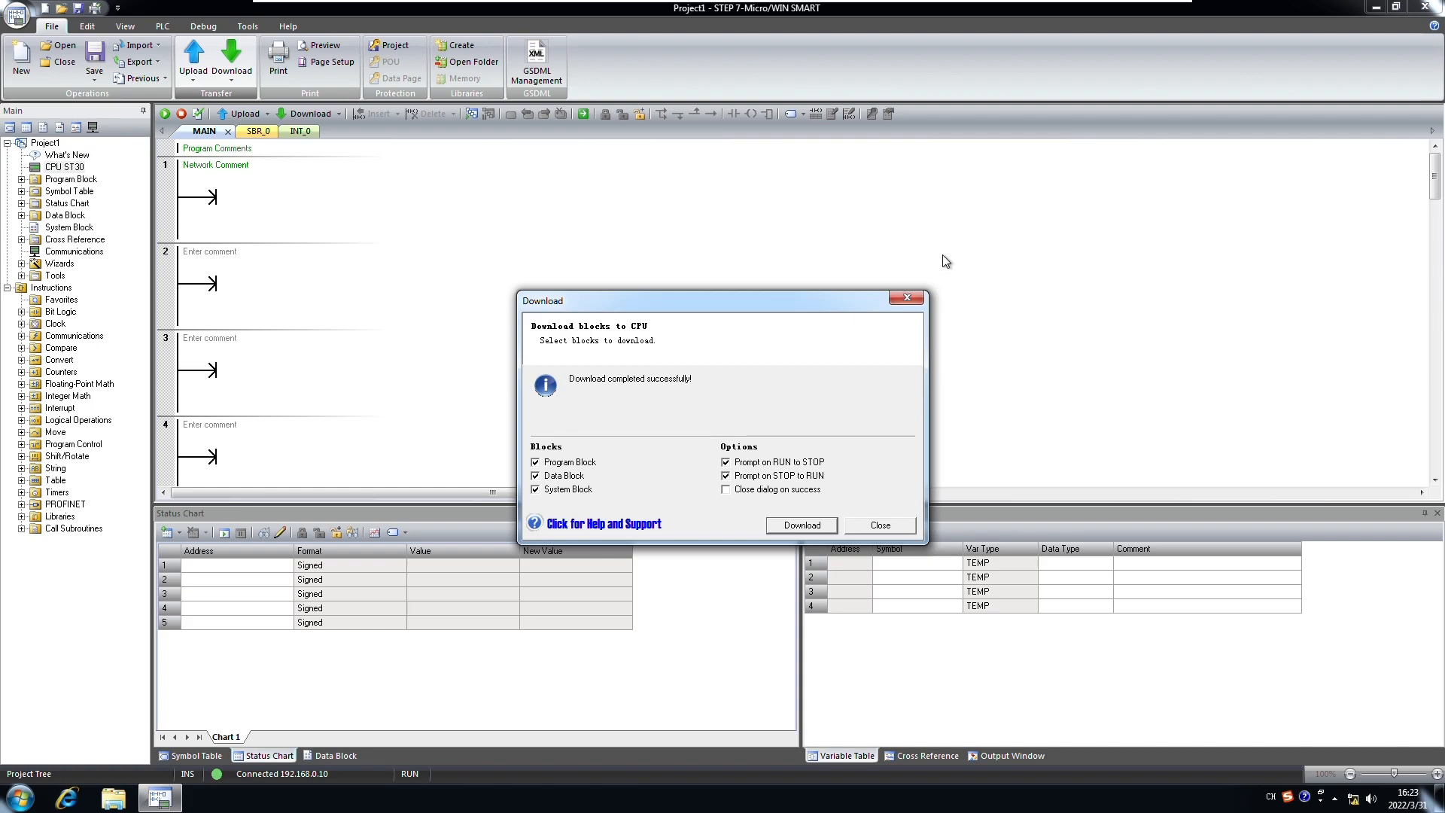
pyautogui.click(898, 530)
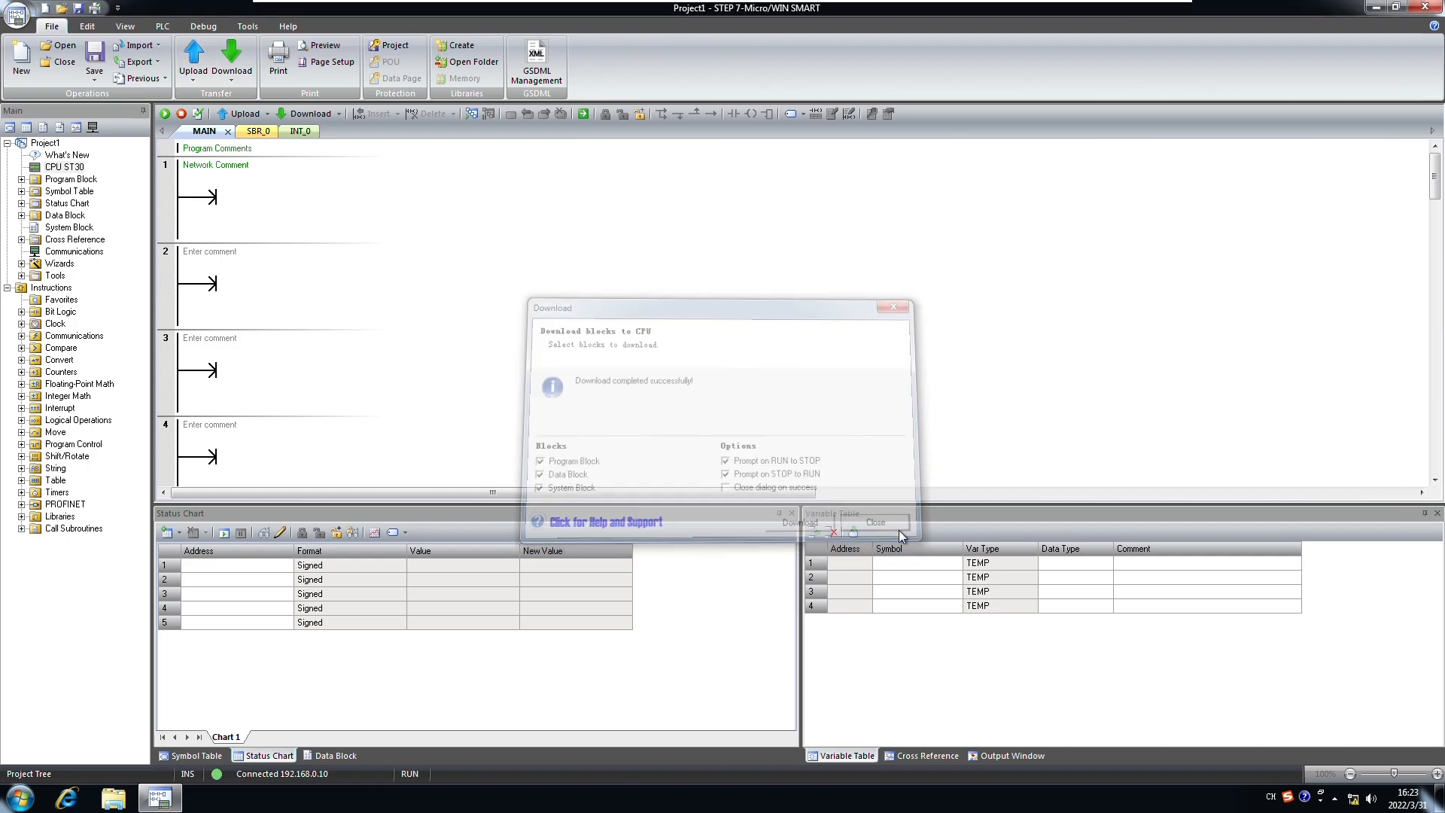
pyautogui.click(453, 271)
pyautogui.click(277, 286)
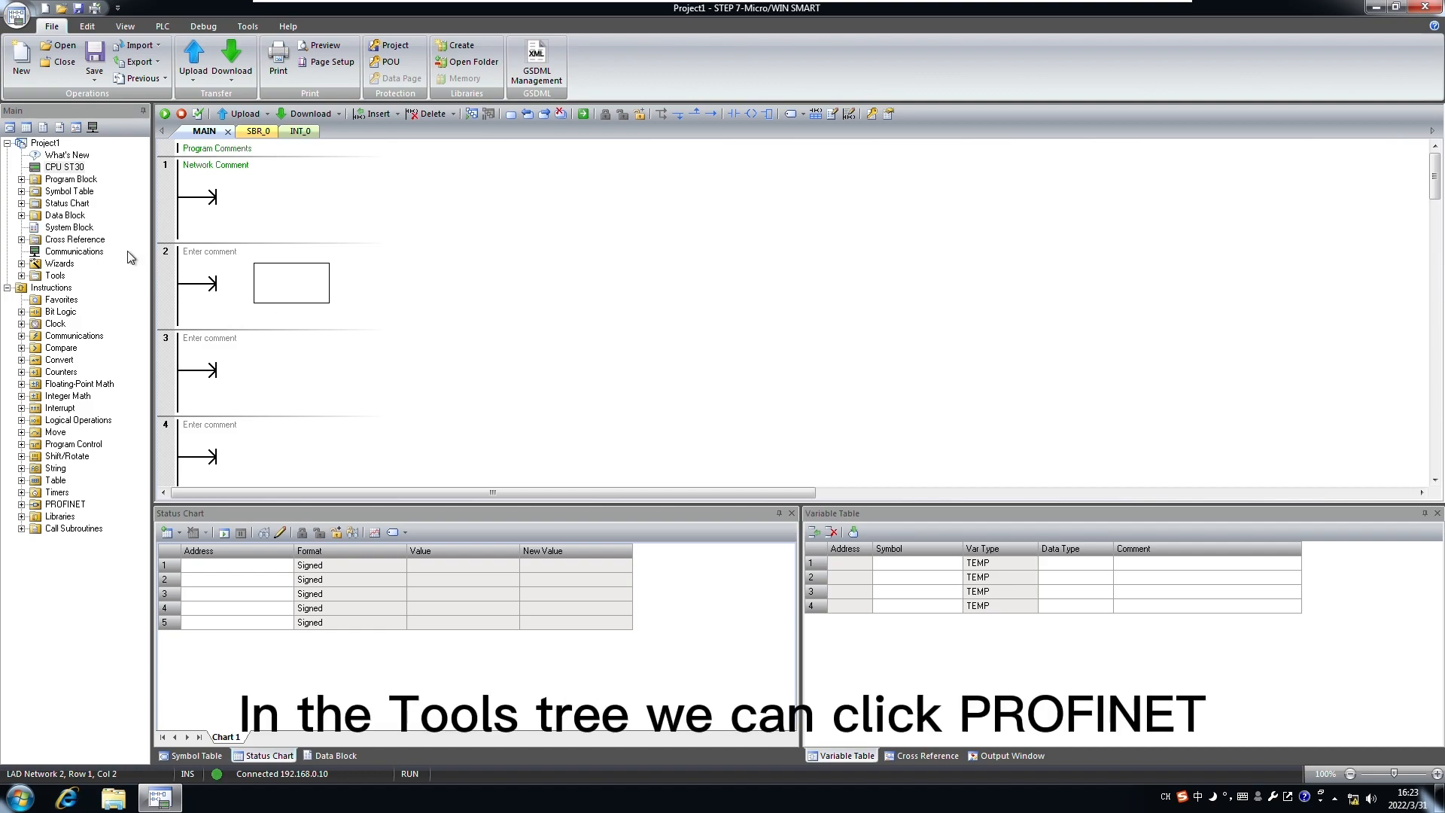
pyautogui.click(363, 208)
pyautogui.click(248, 27)
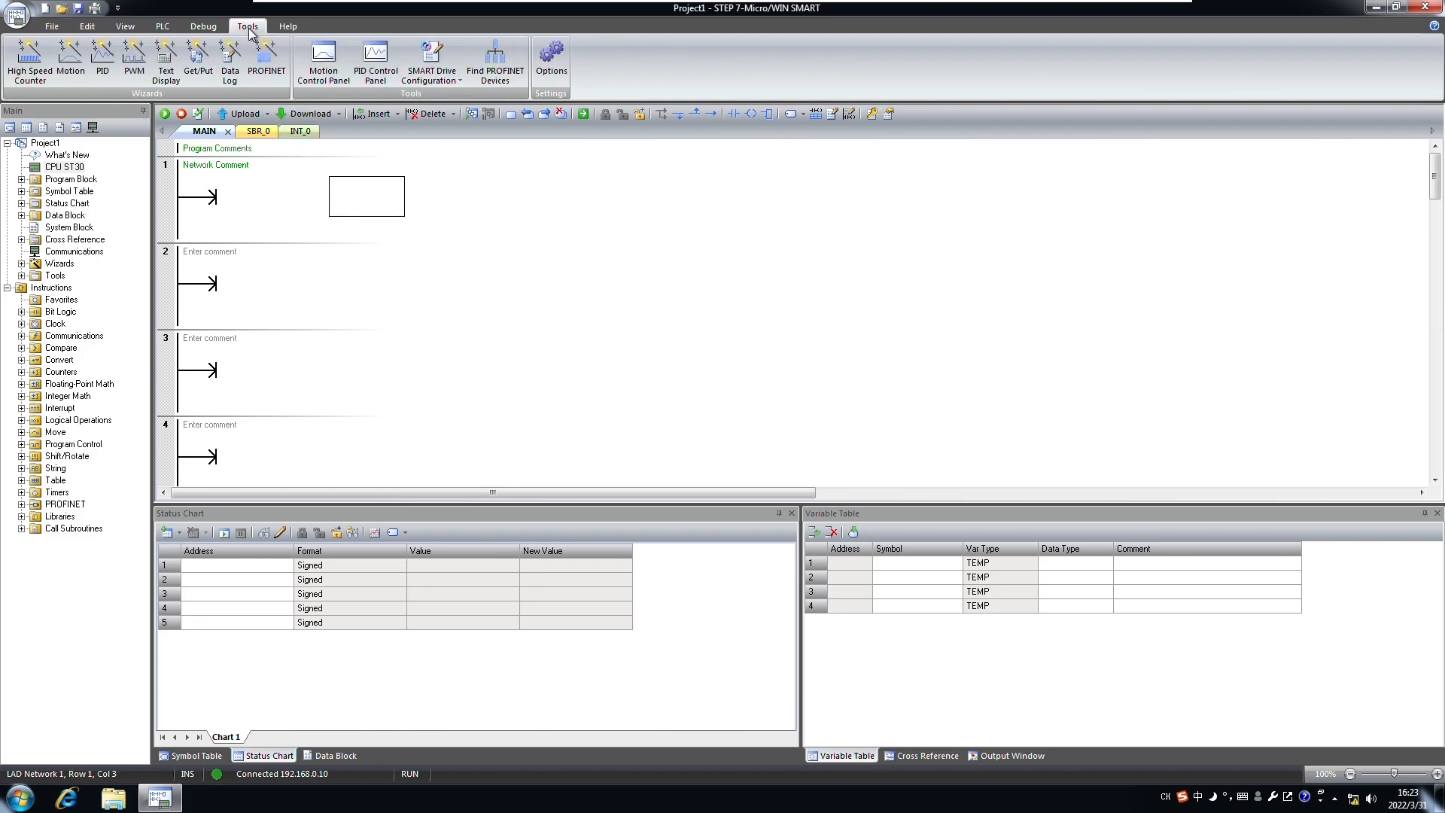
pyautogui.click(263, 58)
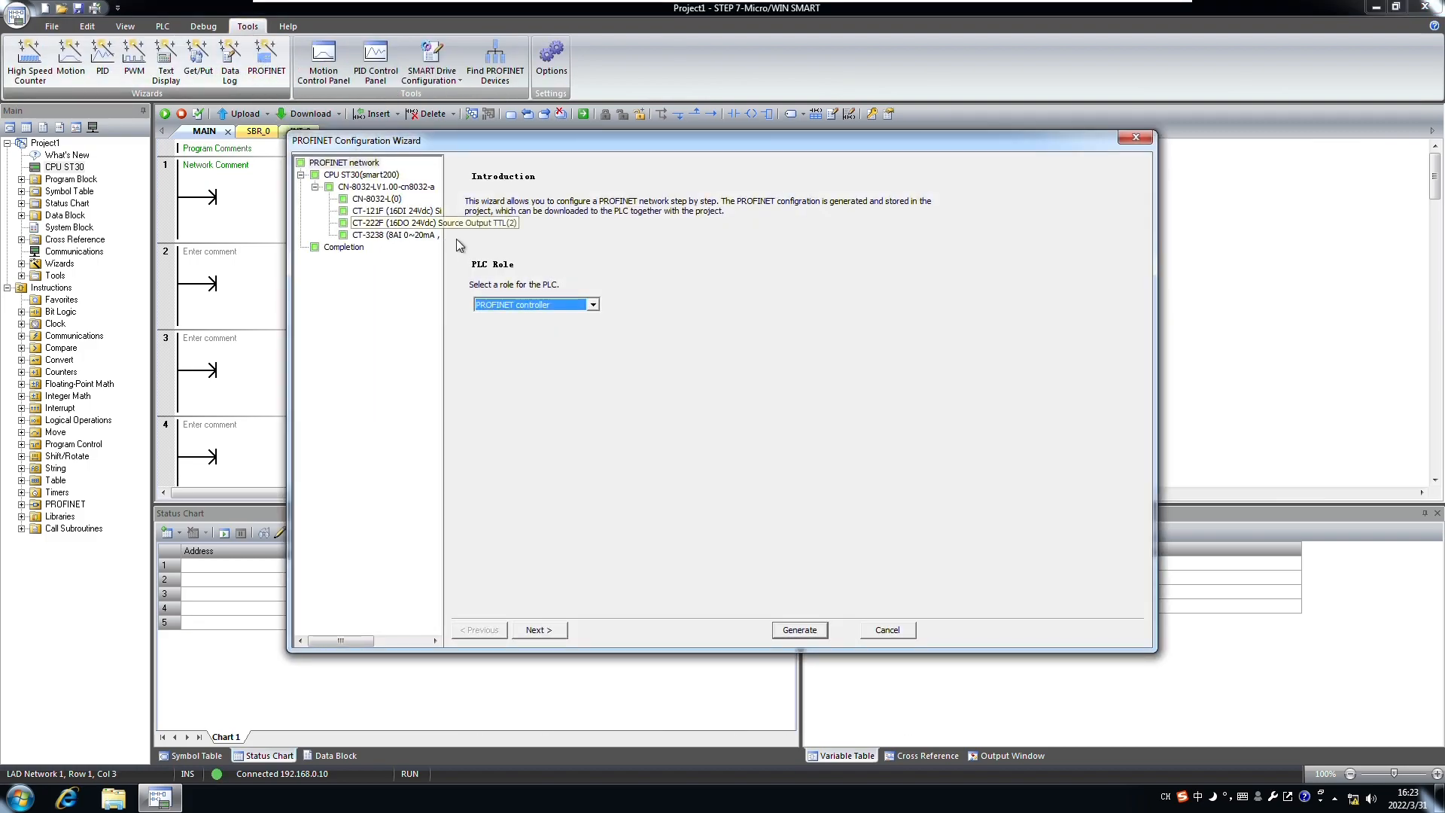
pyautogui.click(364, 188)
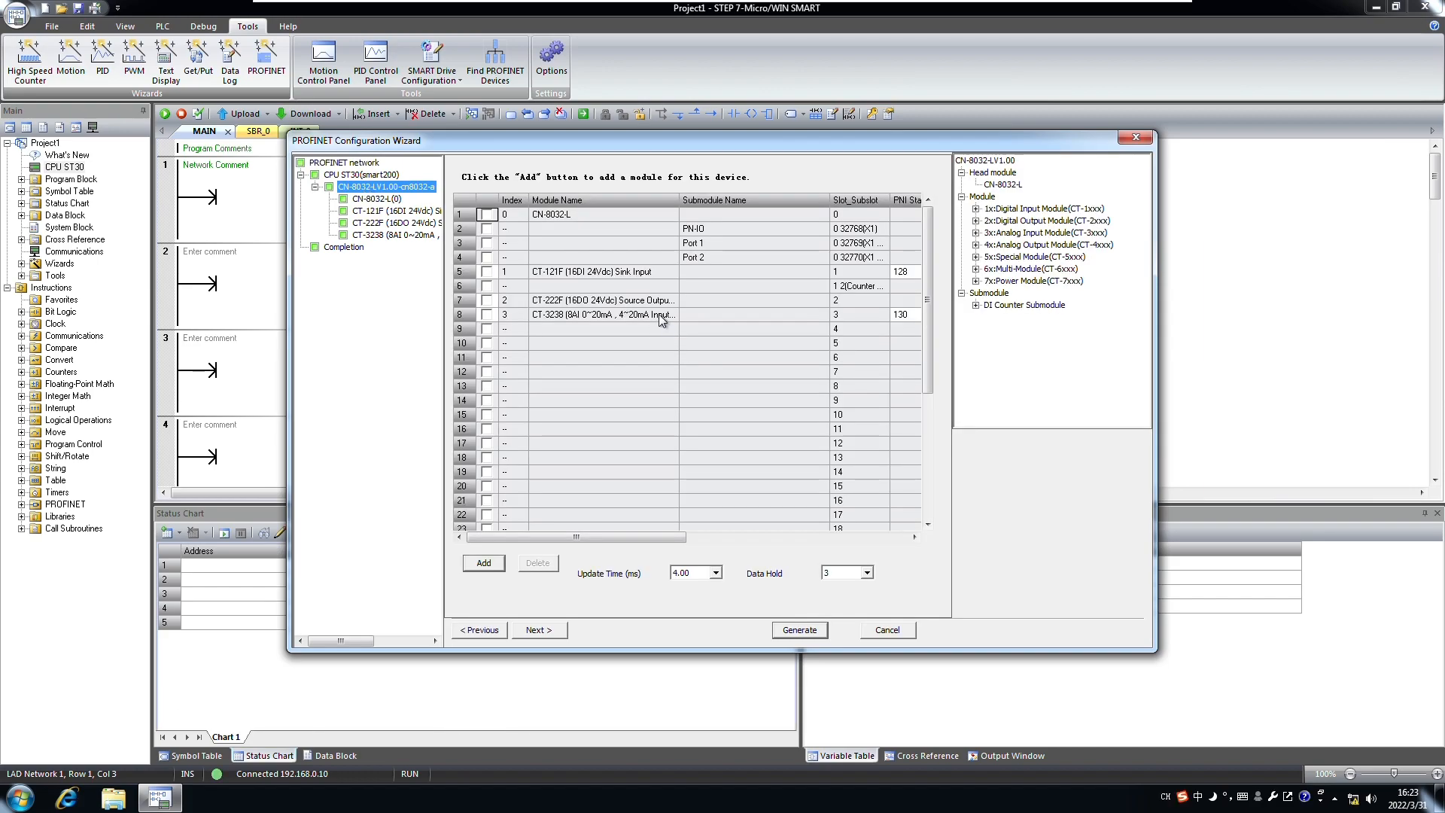
pyautogui.moveTo(641, 540); pyautogui.dragTo(732, 541)
pyautogui.click(602, 272)
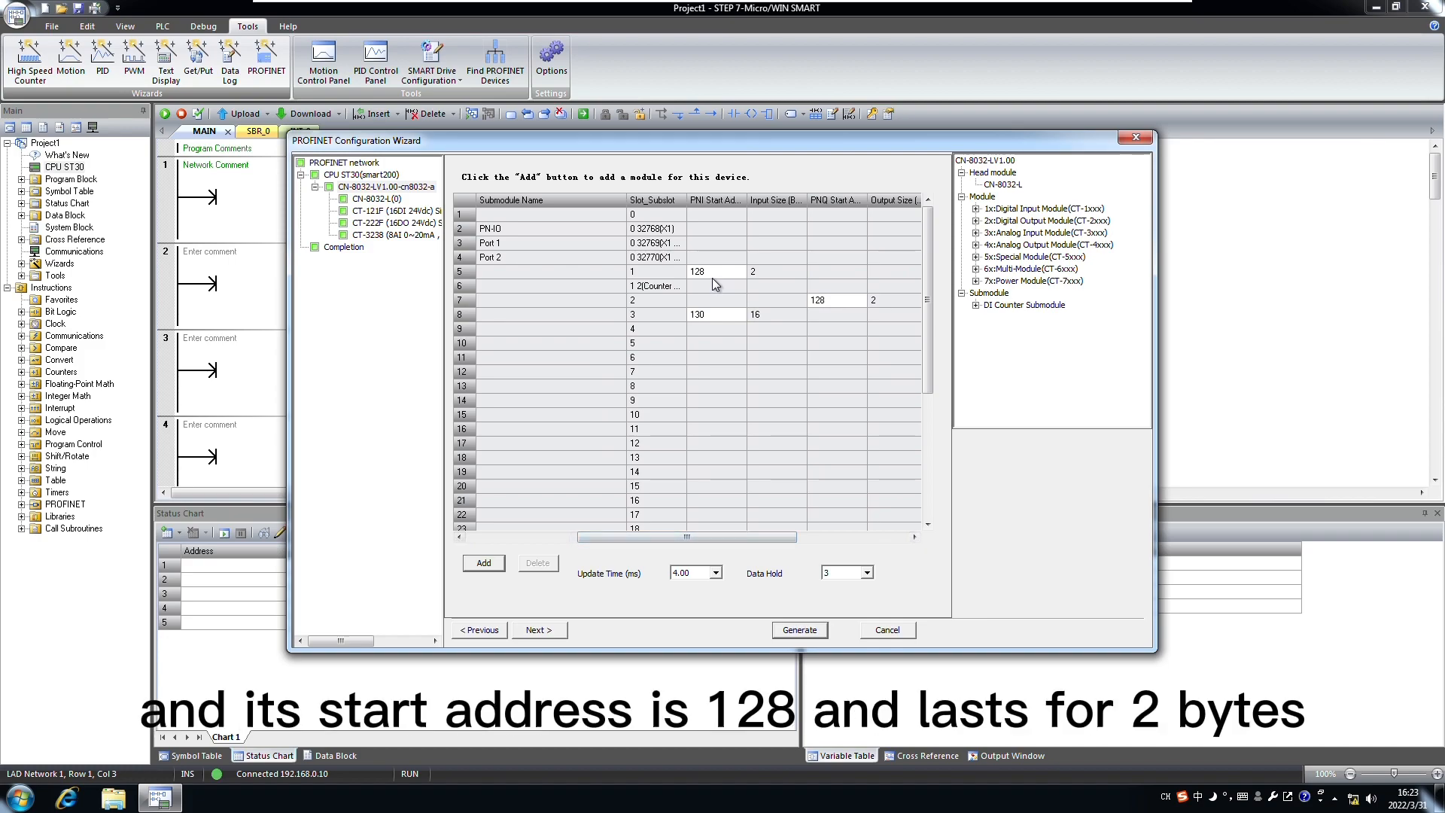
pyautogui.moveTo(712, 279)
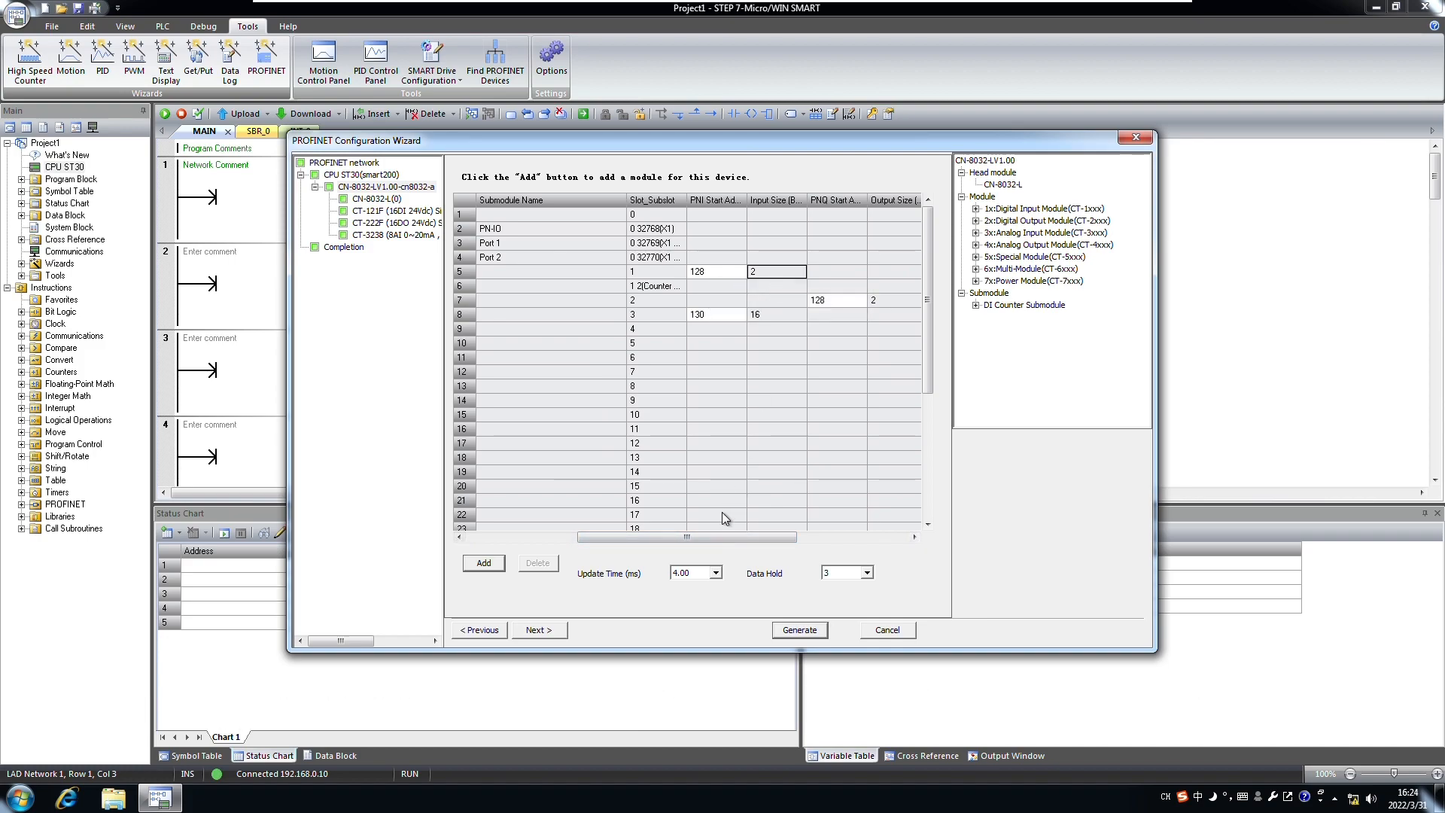
pyautogui.moveTo(703, 539); pyautogui.dragTo(779, 537)
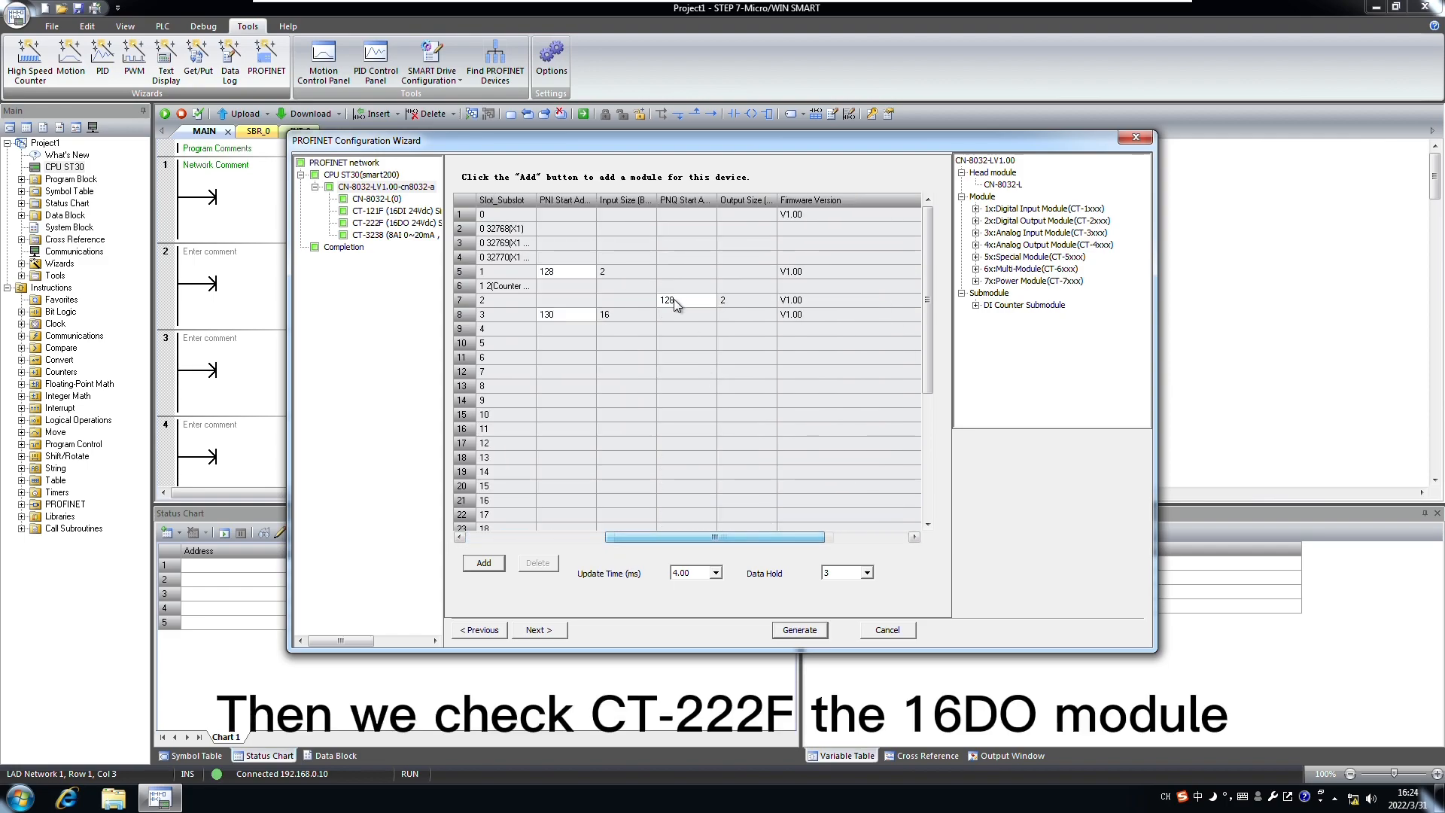
pyautogui.click(755, 300)
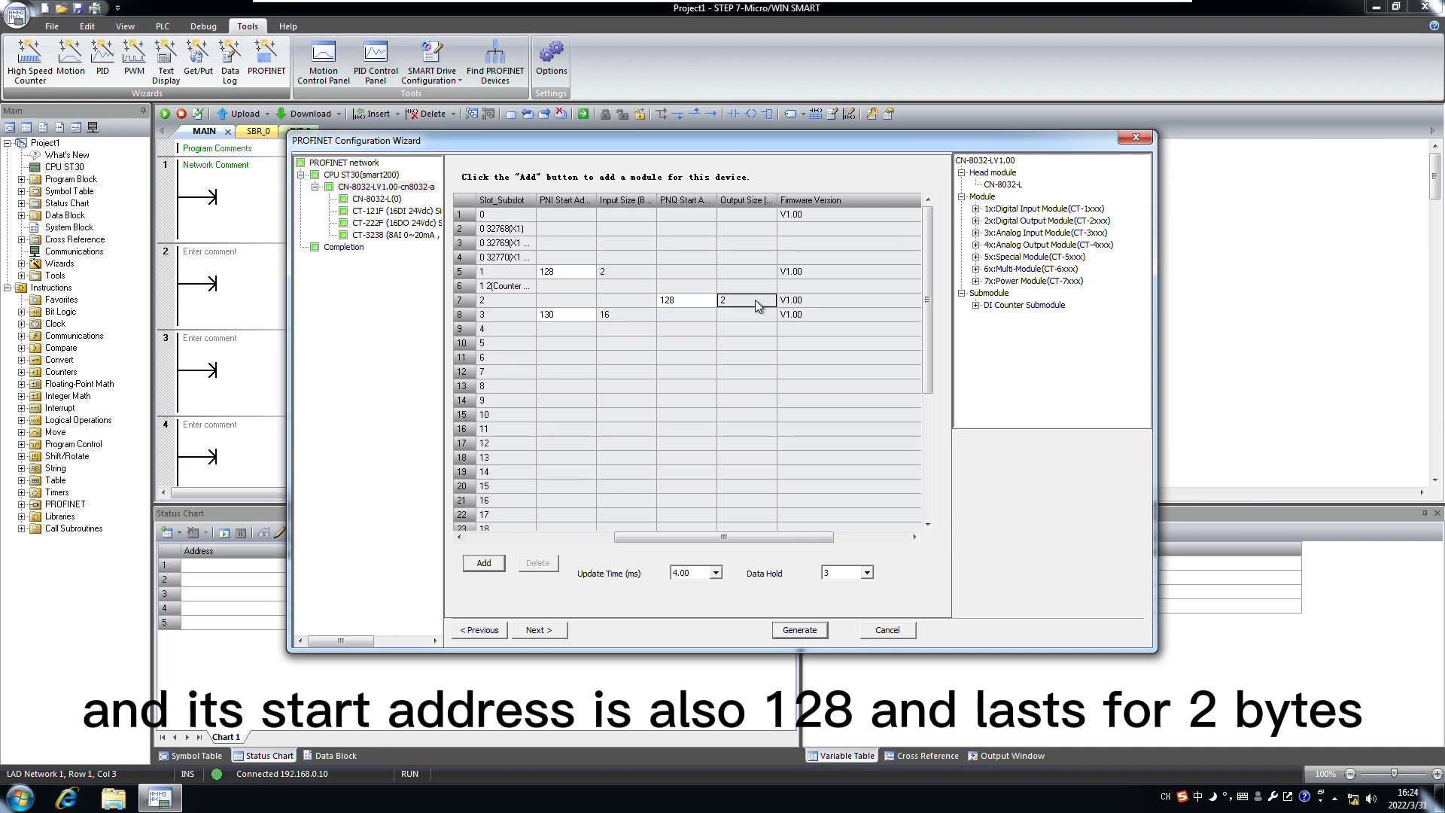
pyautogui.moveTo(707, 539); pyautogui.dragTo(810, 539)
pyautogui.click(682, 302)
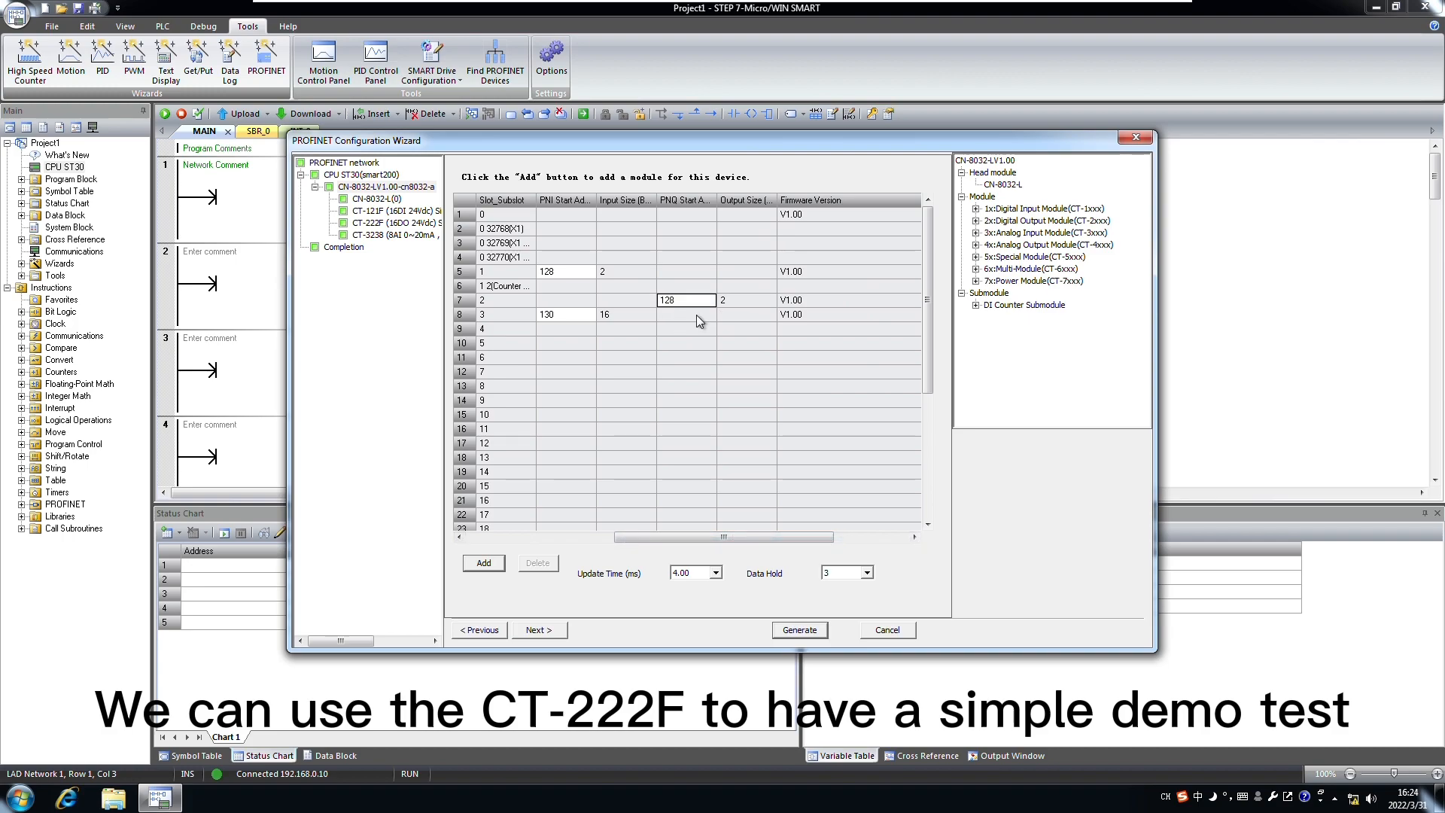
# Step: Cancel the PROFINET wizard and place a First_Scan_On normally open contact in network 1
pyautogui.click(888, 631)
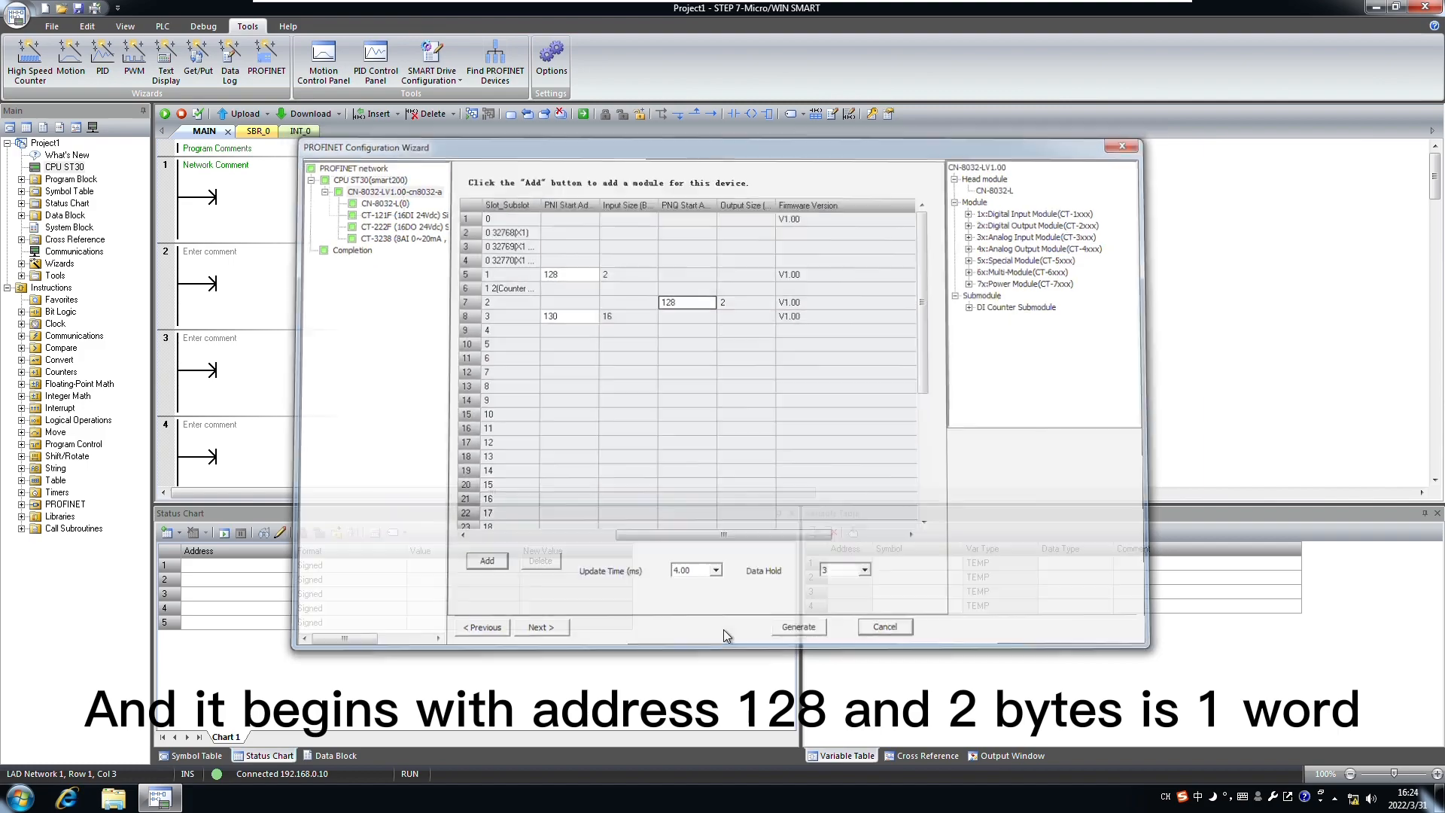
pyautogui.click(734, 114)
pyautogui.click(240, 185)
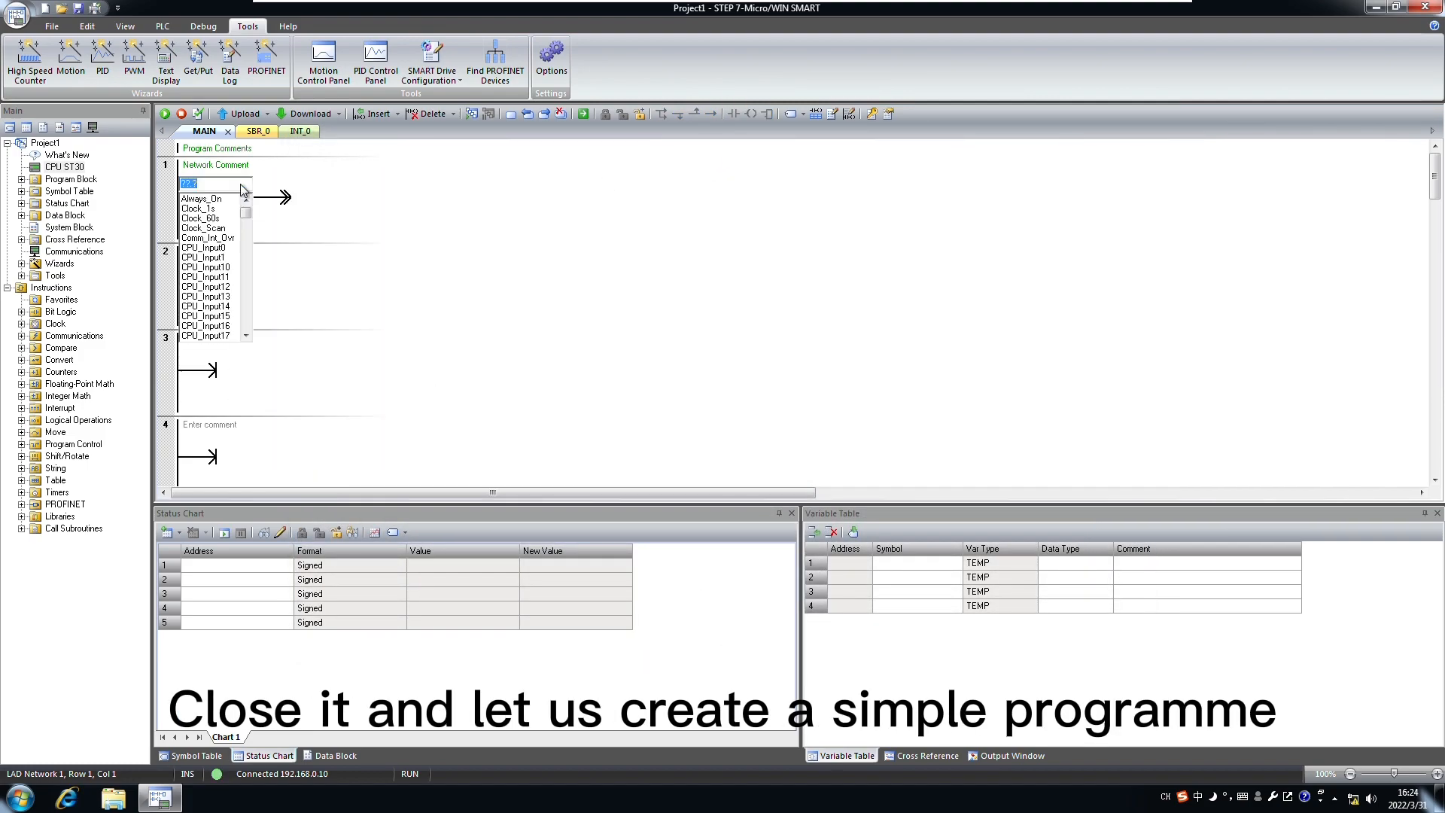
pyautogui.write('f')
pyautogui.press('Return')
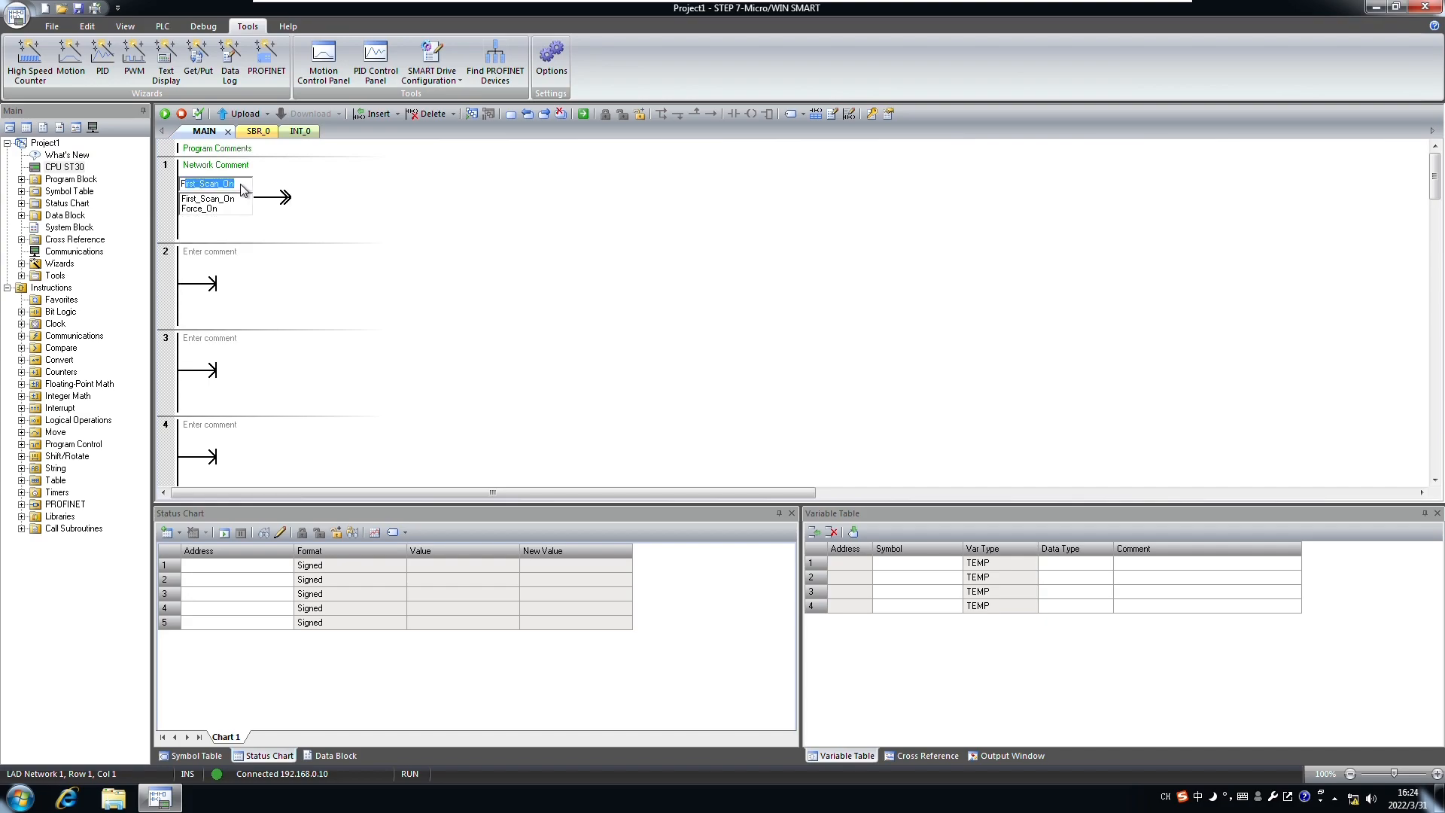
pyautogui.press('Return')
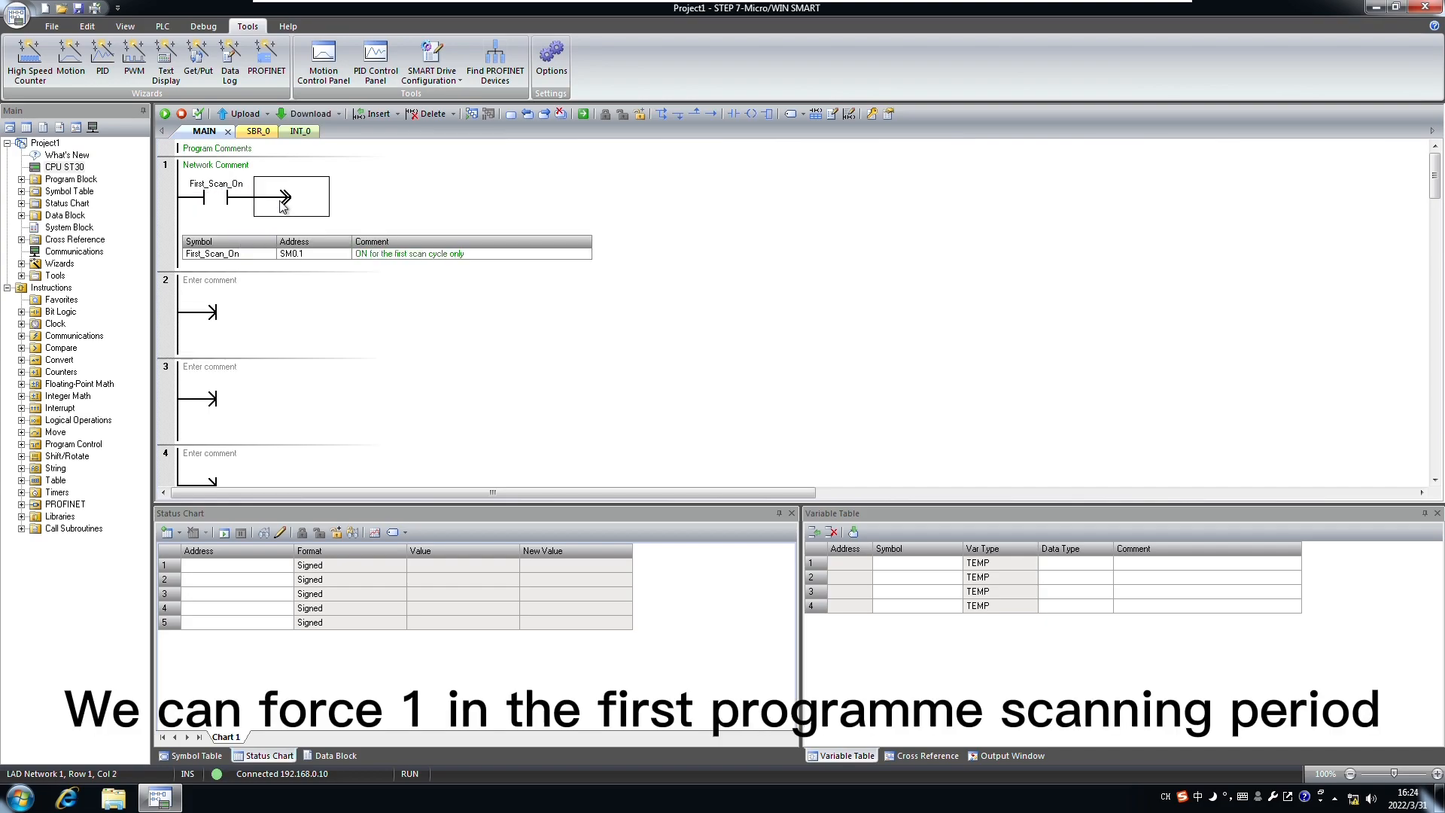
# Step: Add a MOV_W box after the contact moving 1 into QW128
pyautogui.click(695, 115)
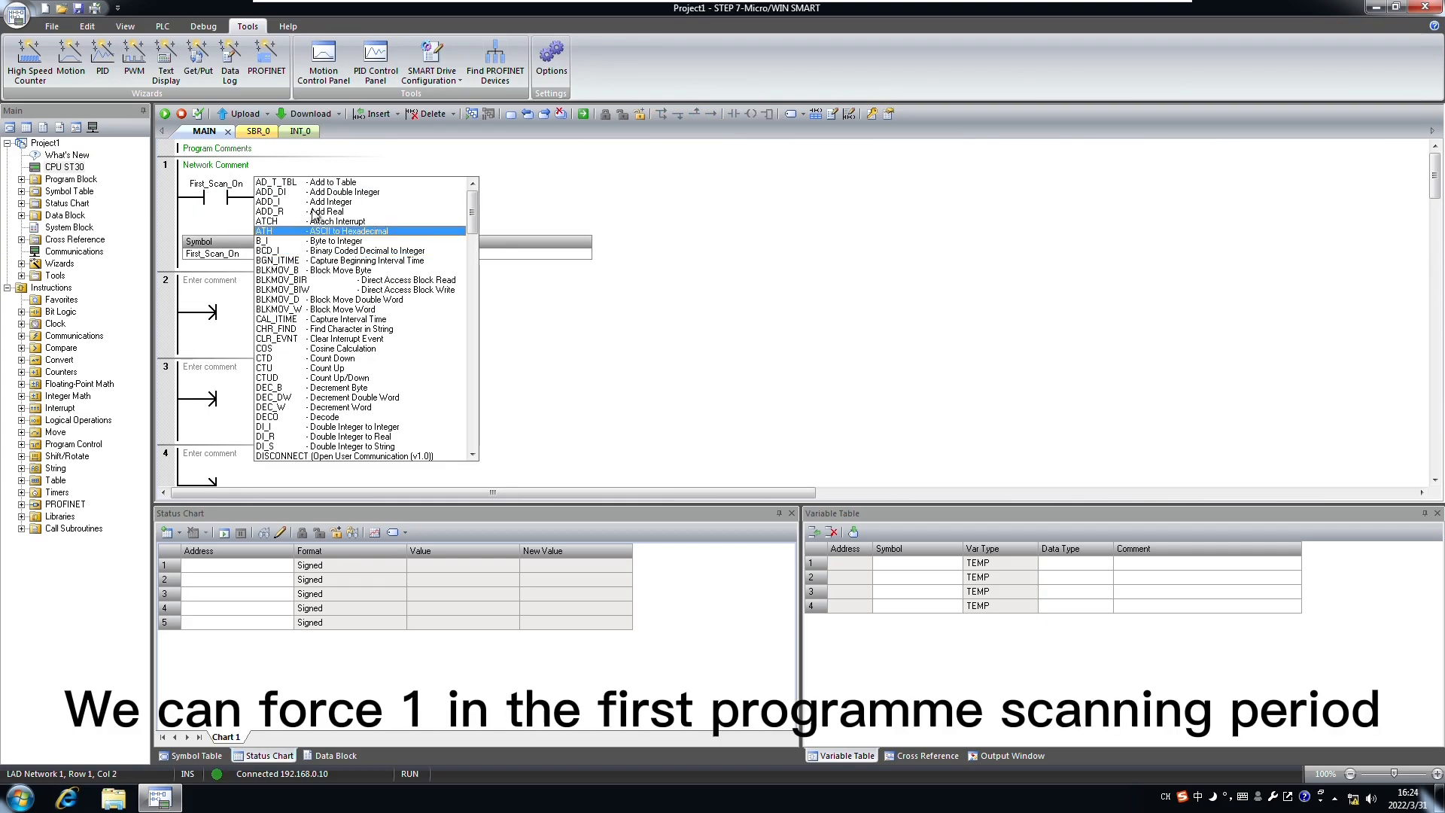
pyautogui.scroll(-14, 314, 215)
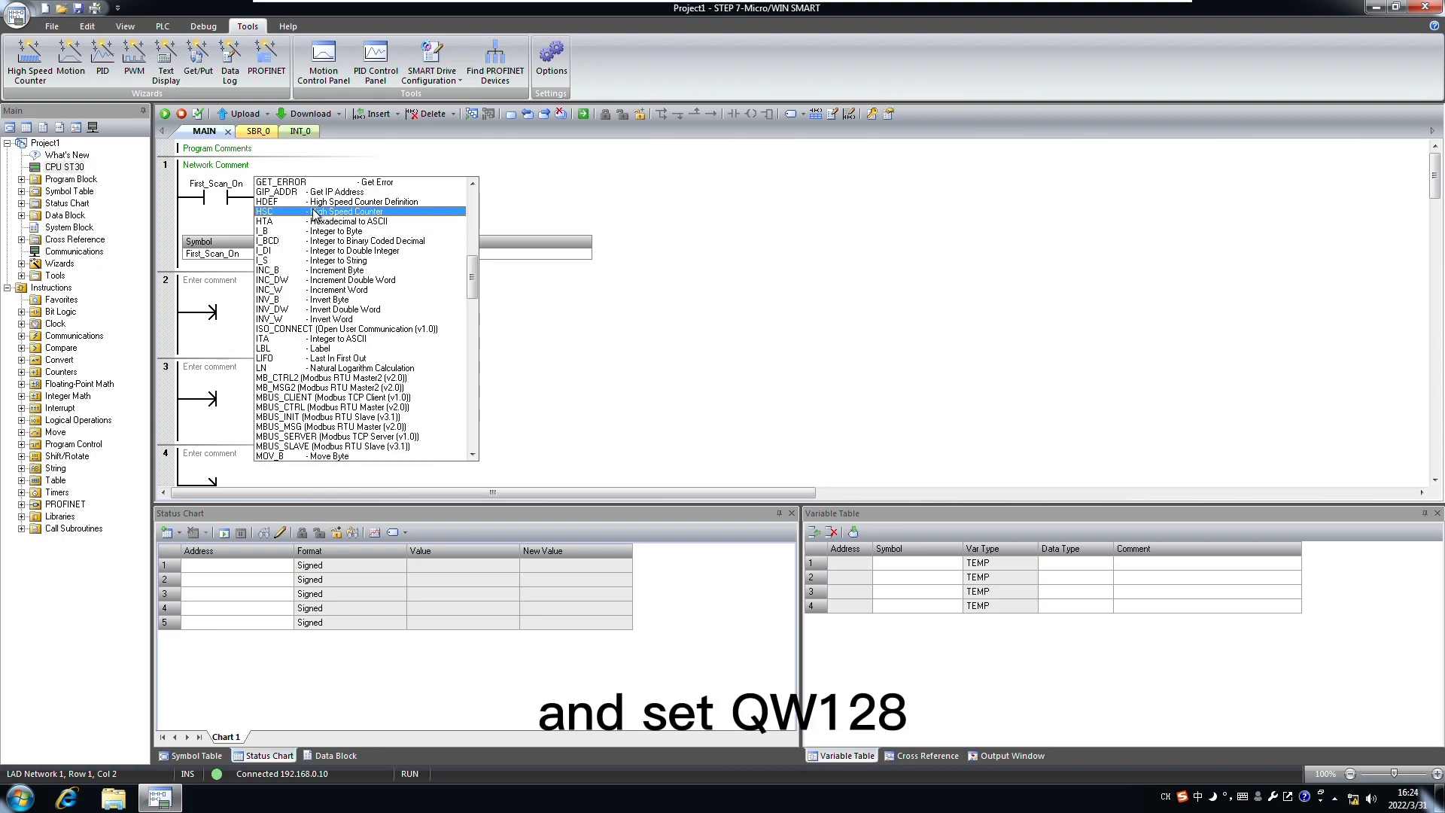
pyautogui.write('mo')
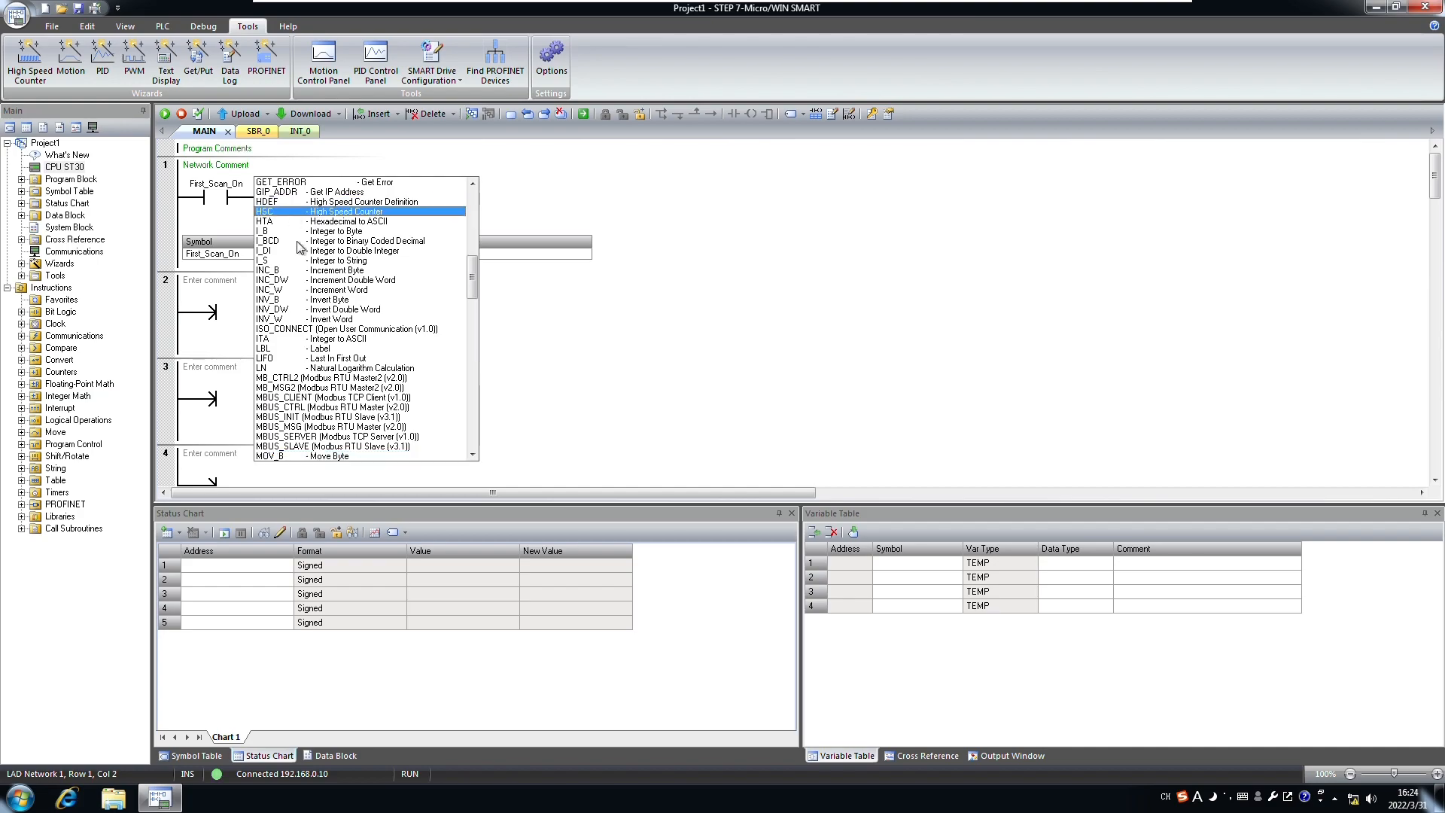
pyautogui.scroll(-2, 369, 454)
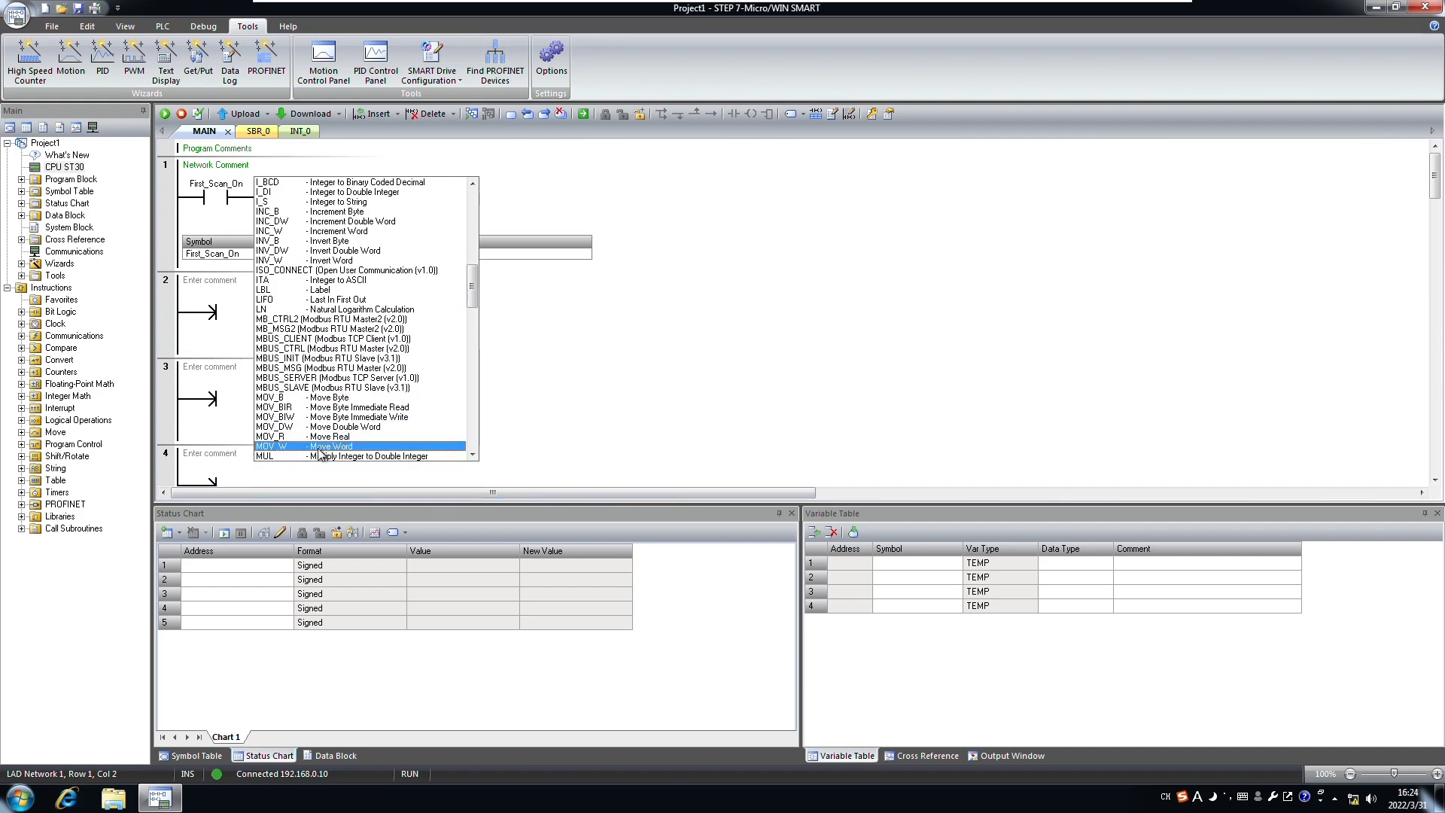
pyautogui.click(319, 451)
pyautogui.write('1')
pyautogui.press('Return')
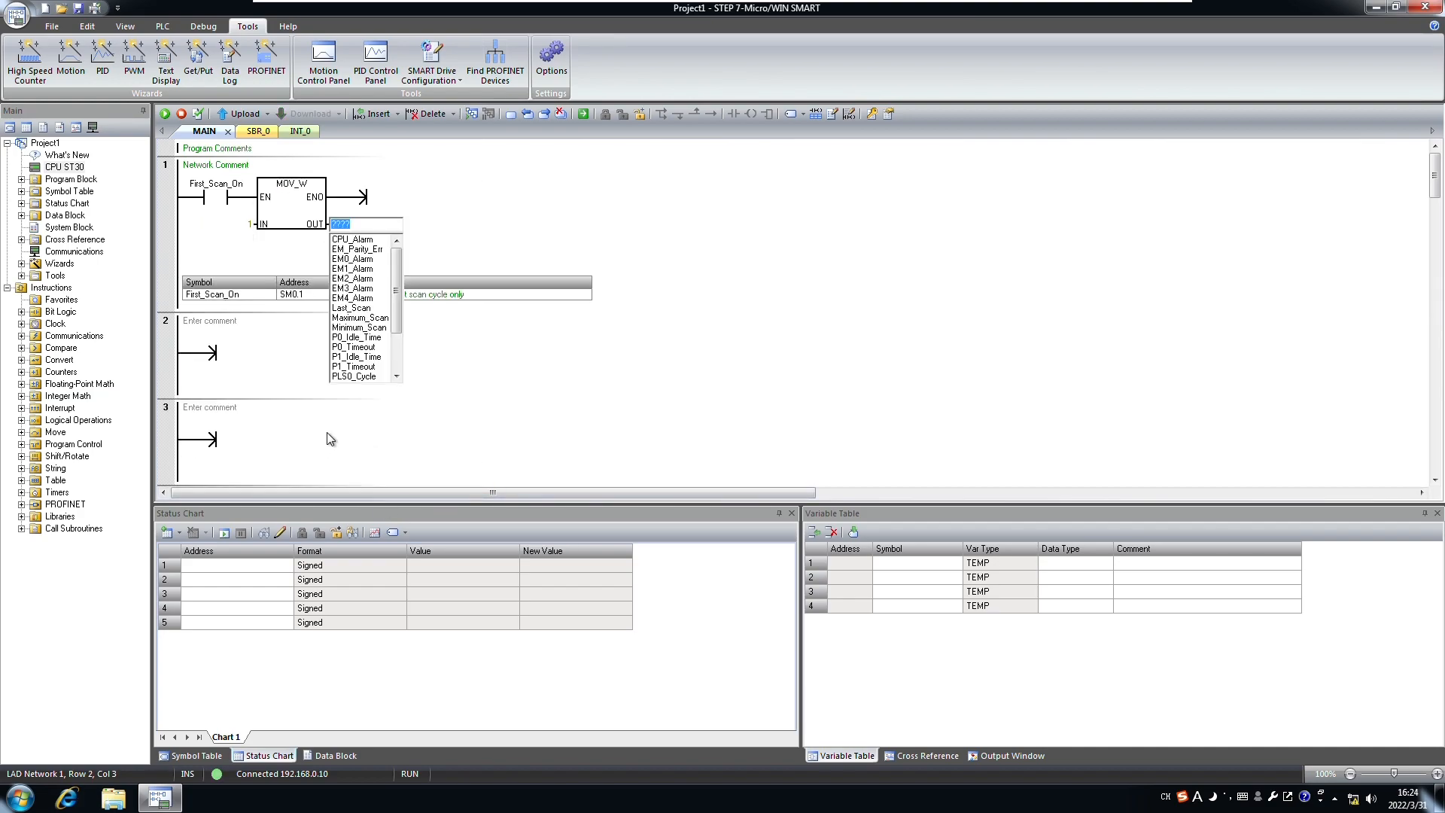
pyautogui.write('QW128')
pyautogui.press('Return')
pyautogui.click(215, 368)
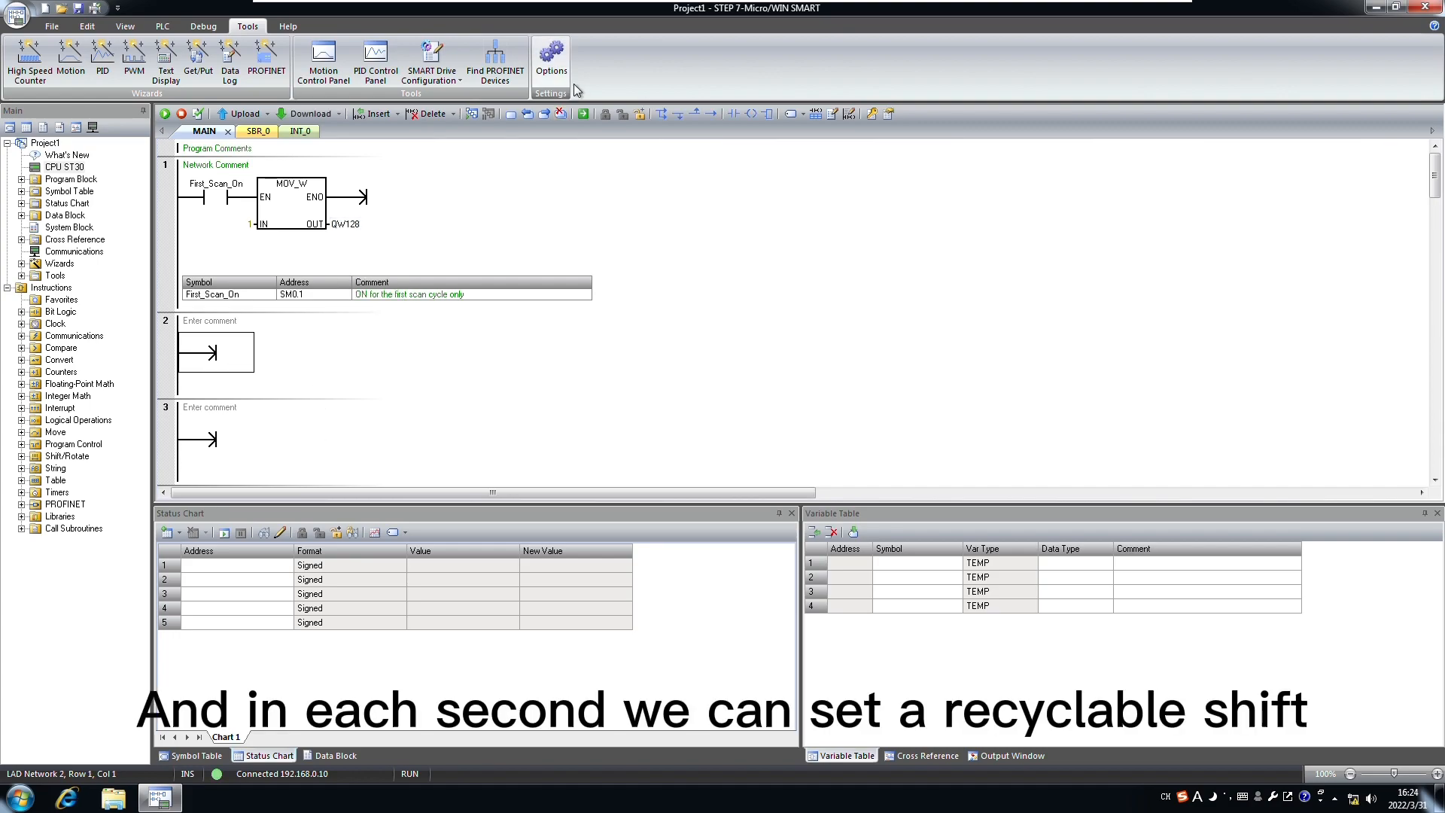
pyautogui.click(727, 114)
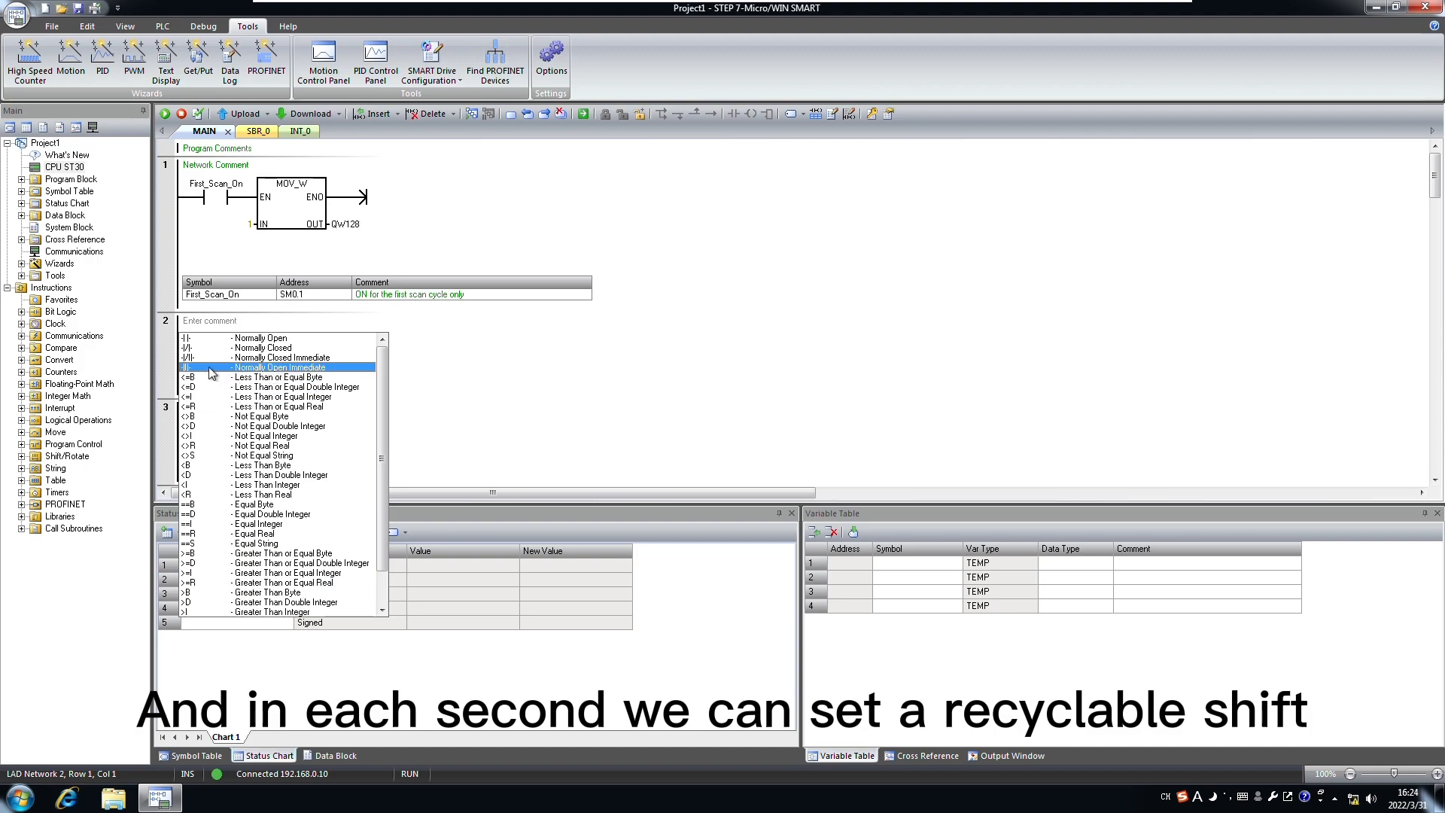
# Step: Place a Clock_1s normally open contact followed by a positive transition in network 2
pyautogui.press('Return')
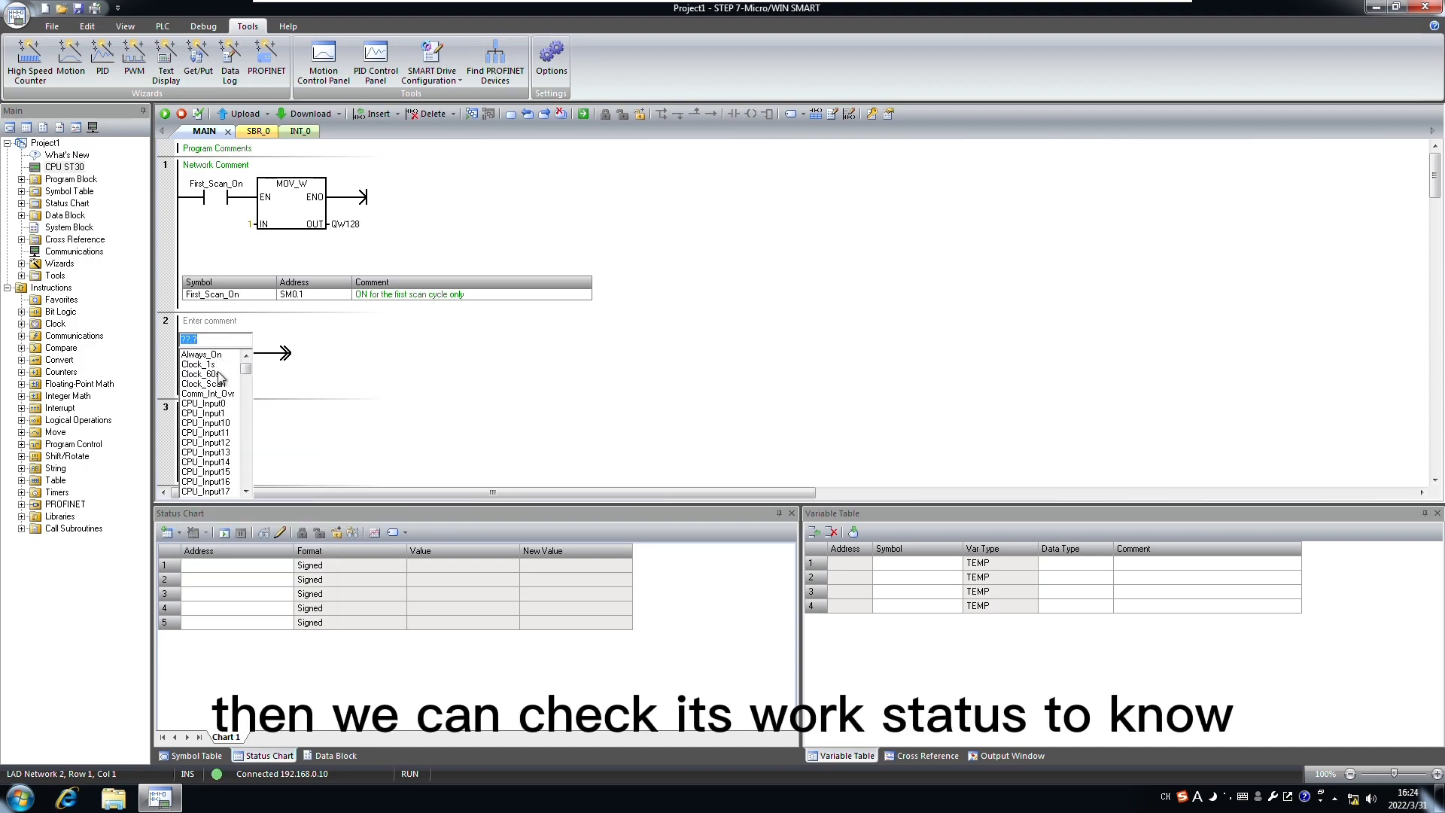
pyautogui.click(220, 379)
pyautogui.doubleClick(223, 352)
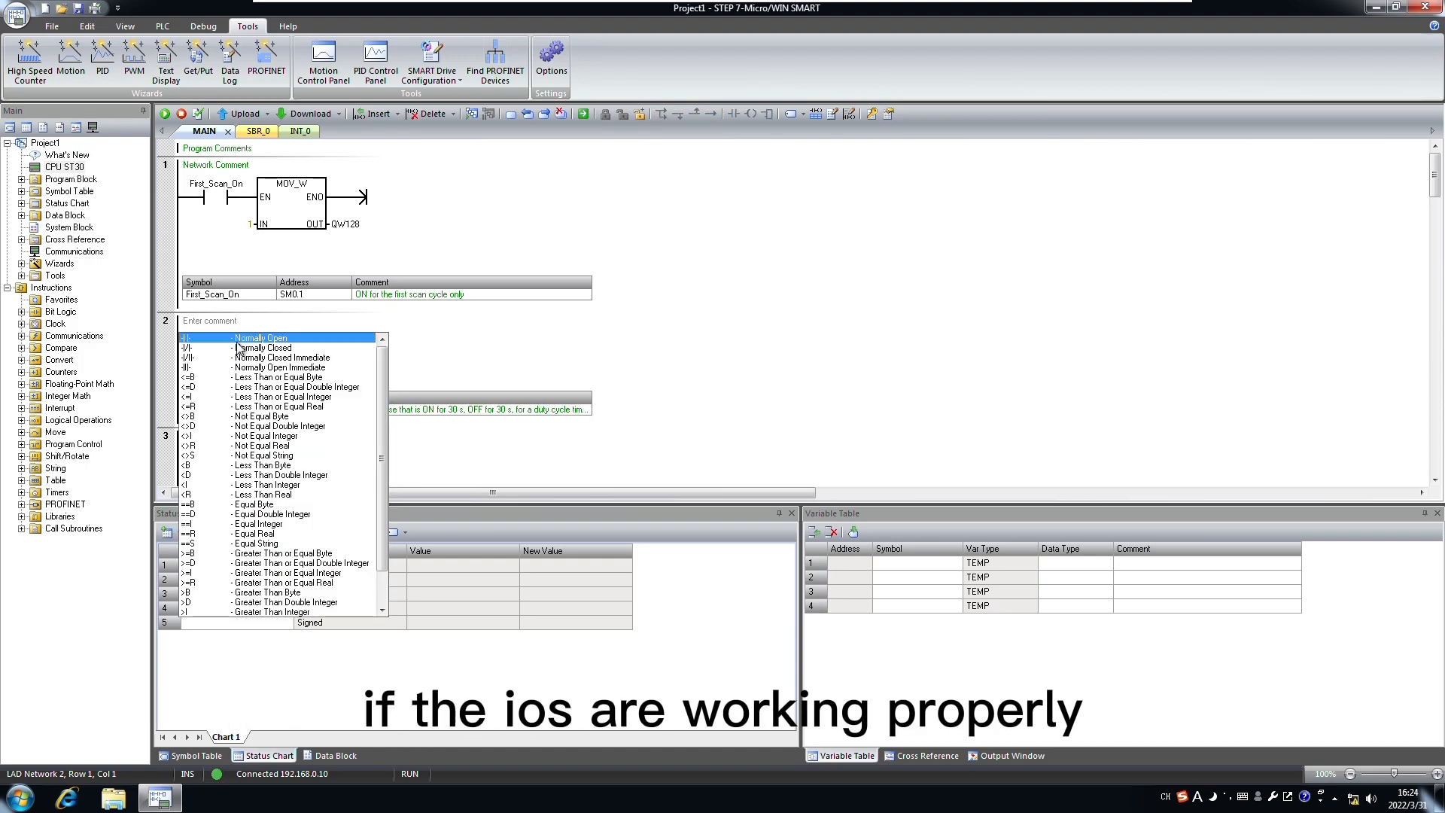
pyautogui.click(231, 343)
pyautogui.press('BackSpace')
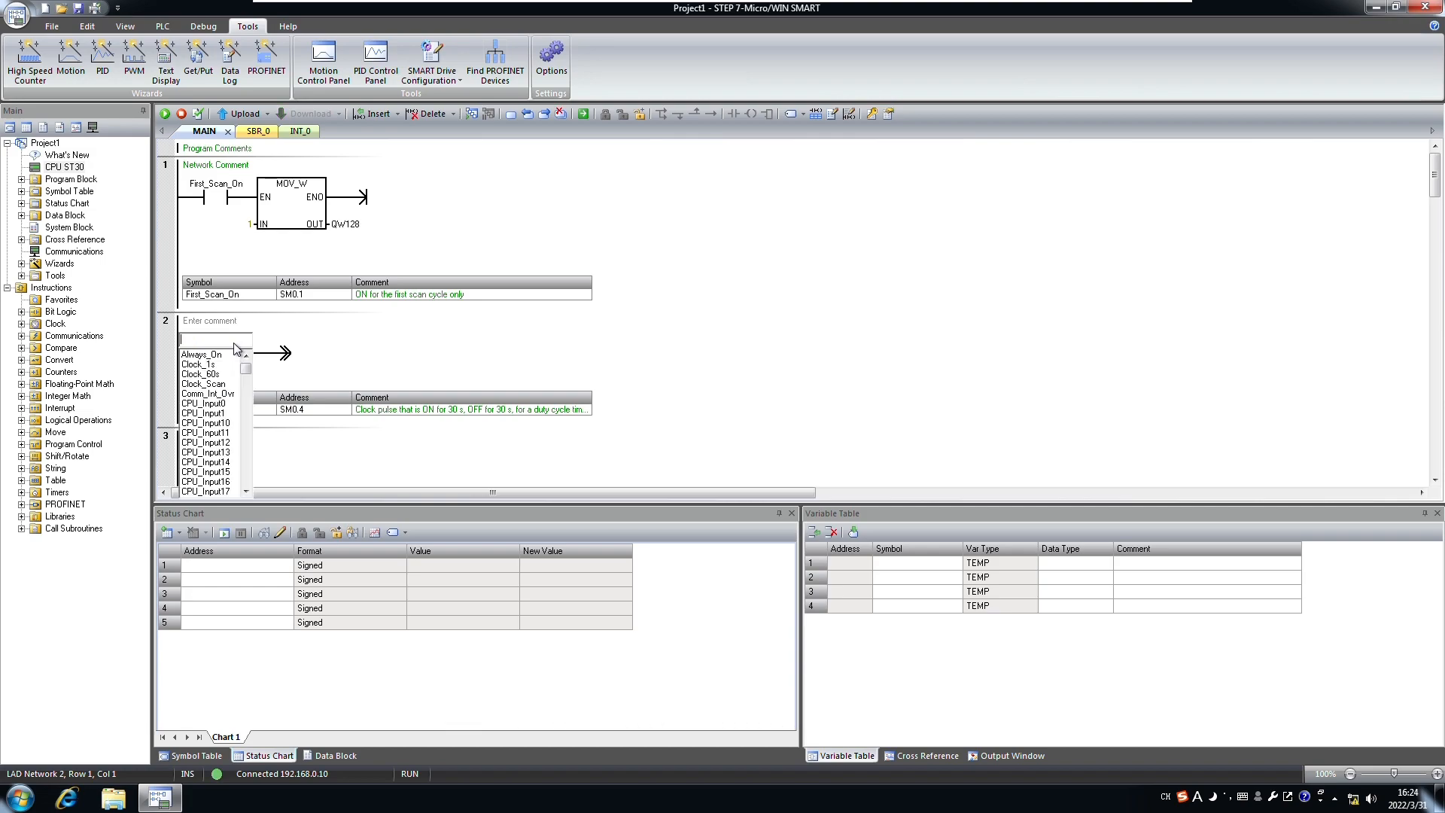
pyautogui.click(211, 365)
pyautogui.click(287, 355)
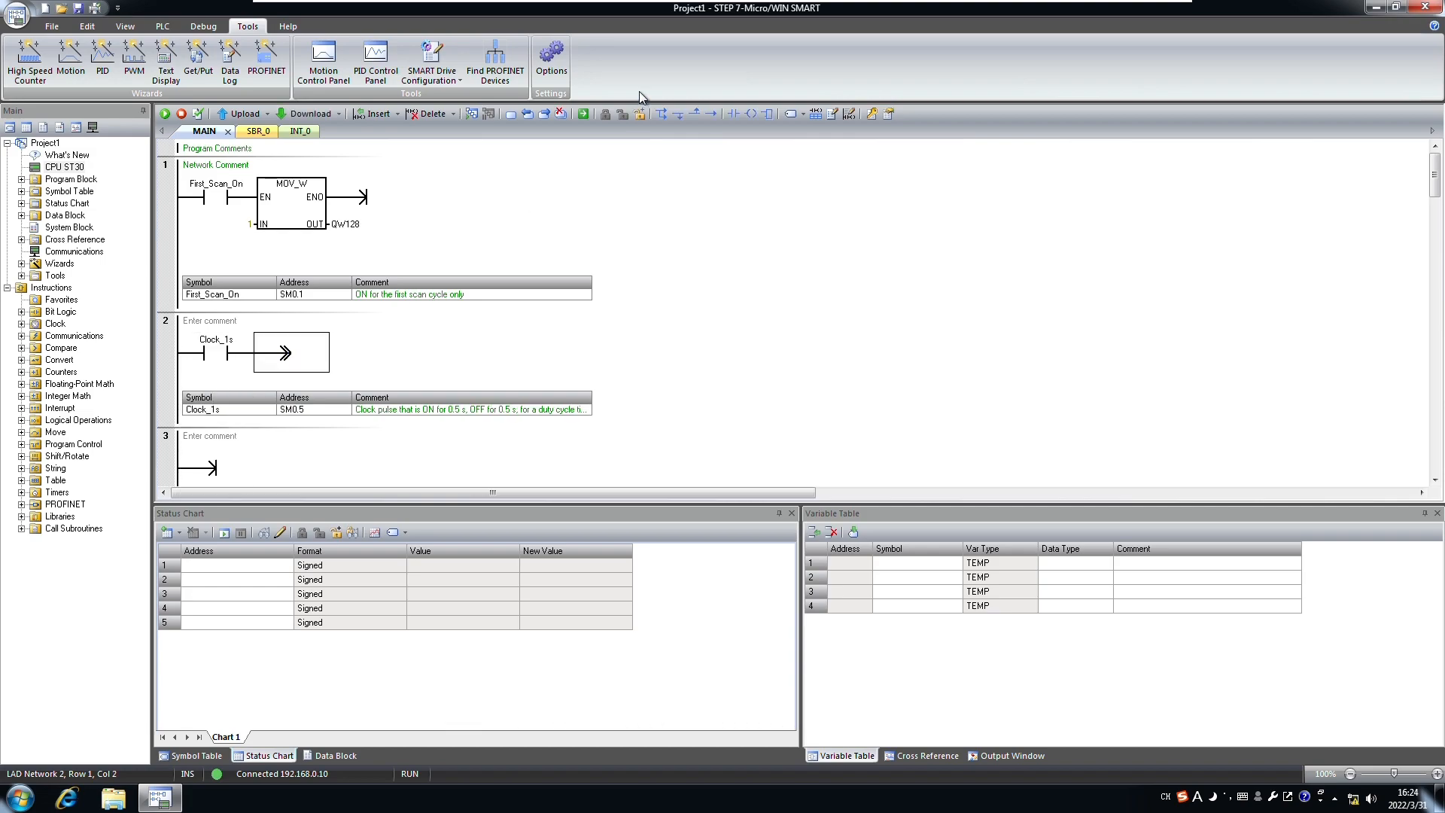
pyautogui.click(733, 115)
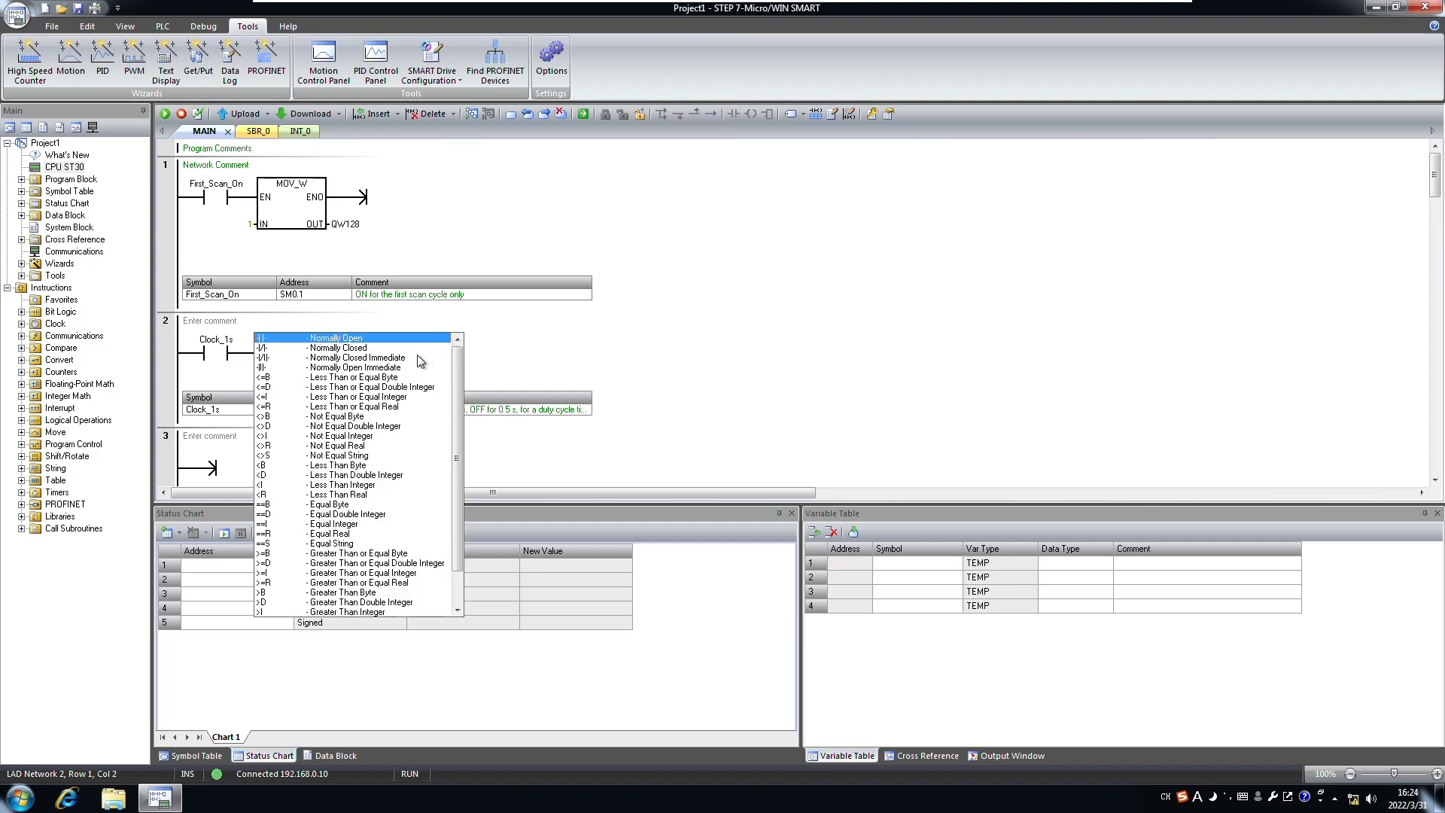
pyautogui.scroll(-2, 301, 599)
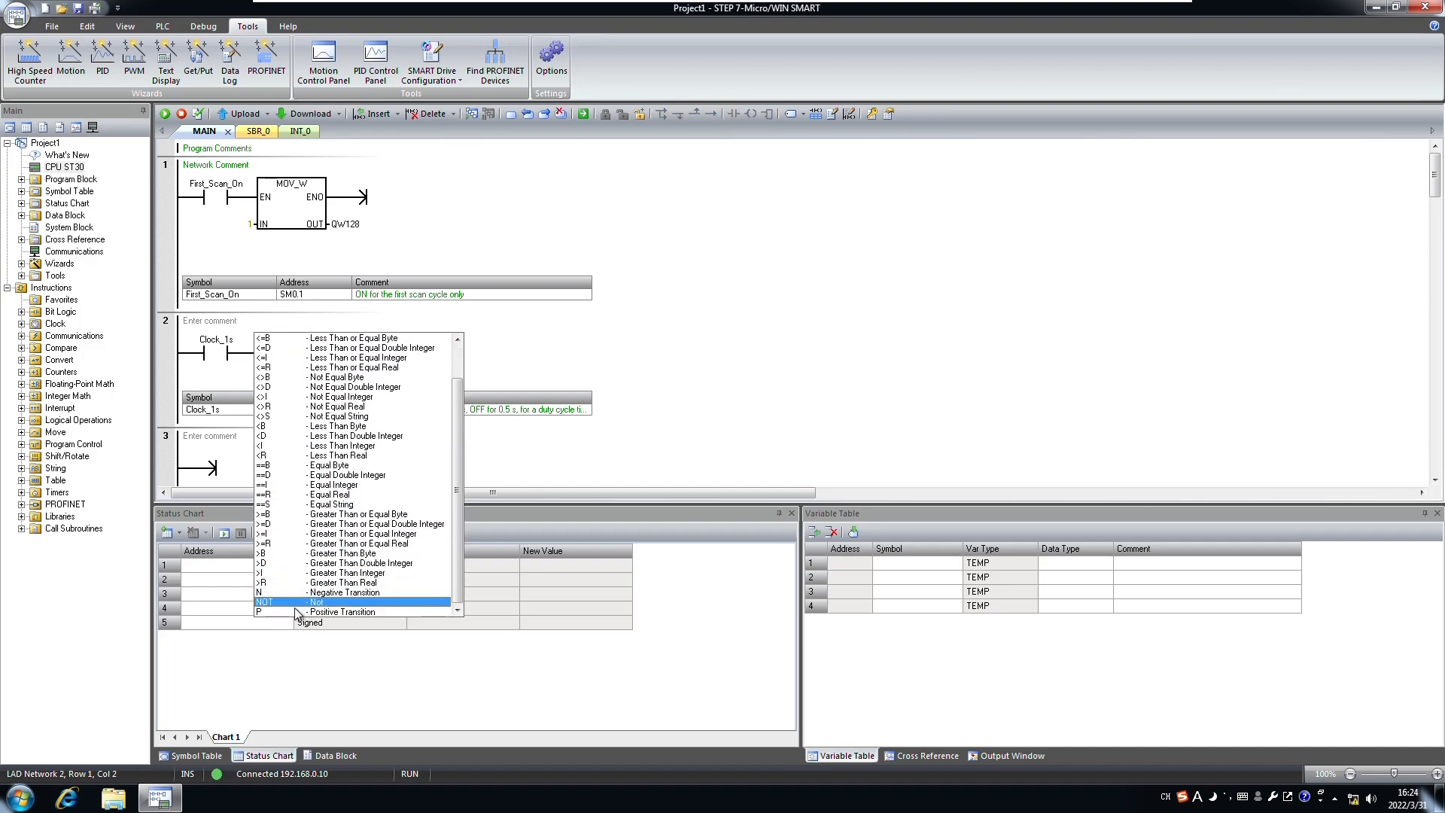
pyautogui.click(301, 612)
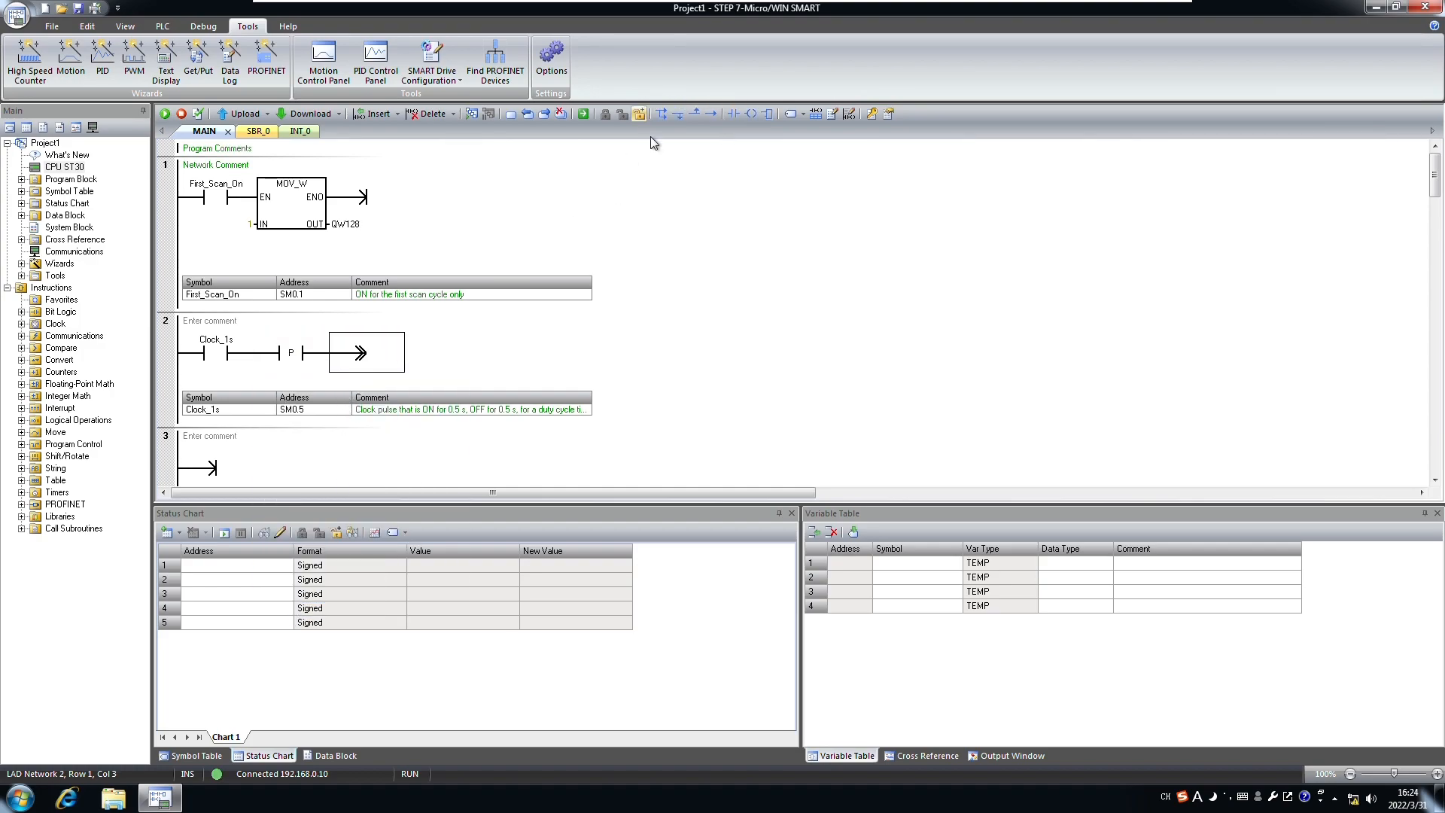
# Step: Add a ROL_W box rotating QW128 left by 1 back into QW128
pyautogui.click(762, 118)
pyautogui.scroll(-5, 416, 450)
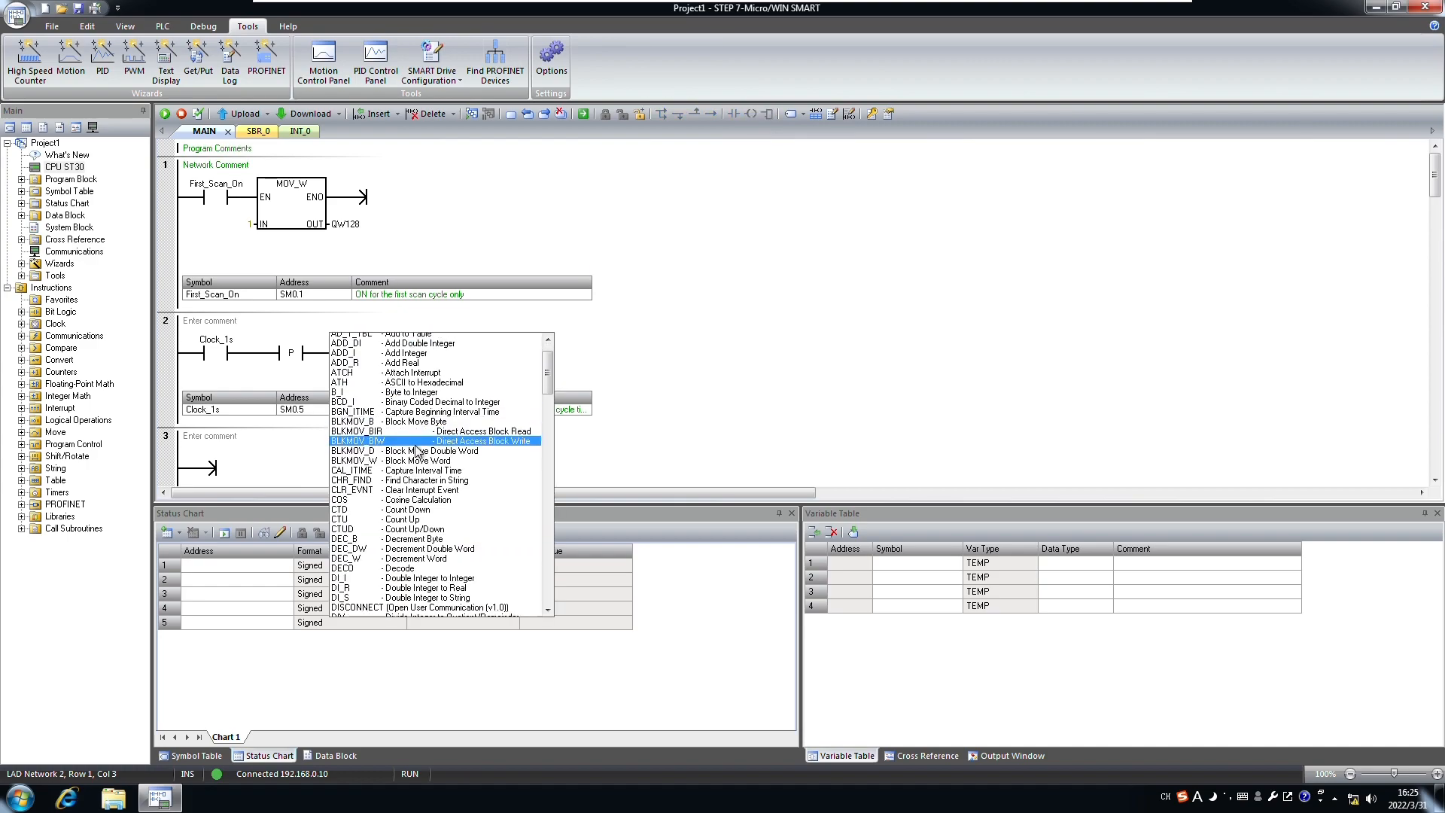
pyautogui.scroll(-2, 416, 450)
pyautogui.write('ro')
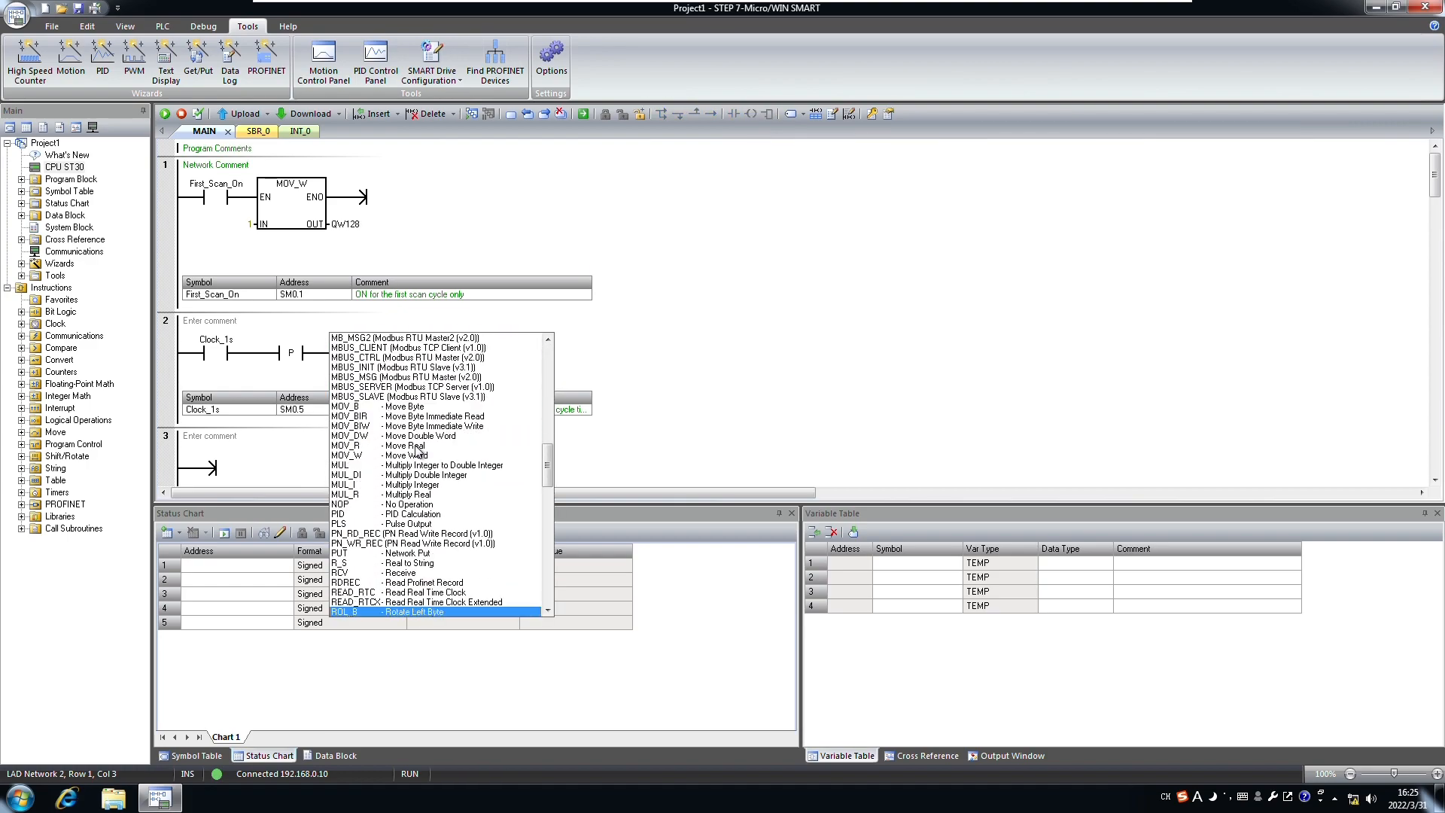
pyautogui.scroll(-2, 380, 587)
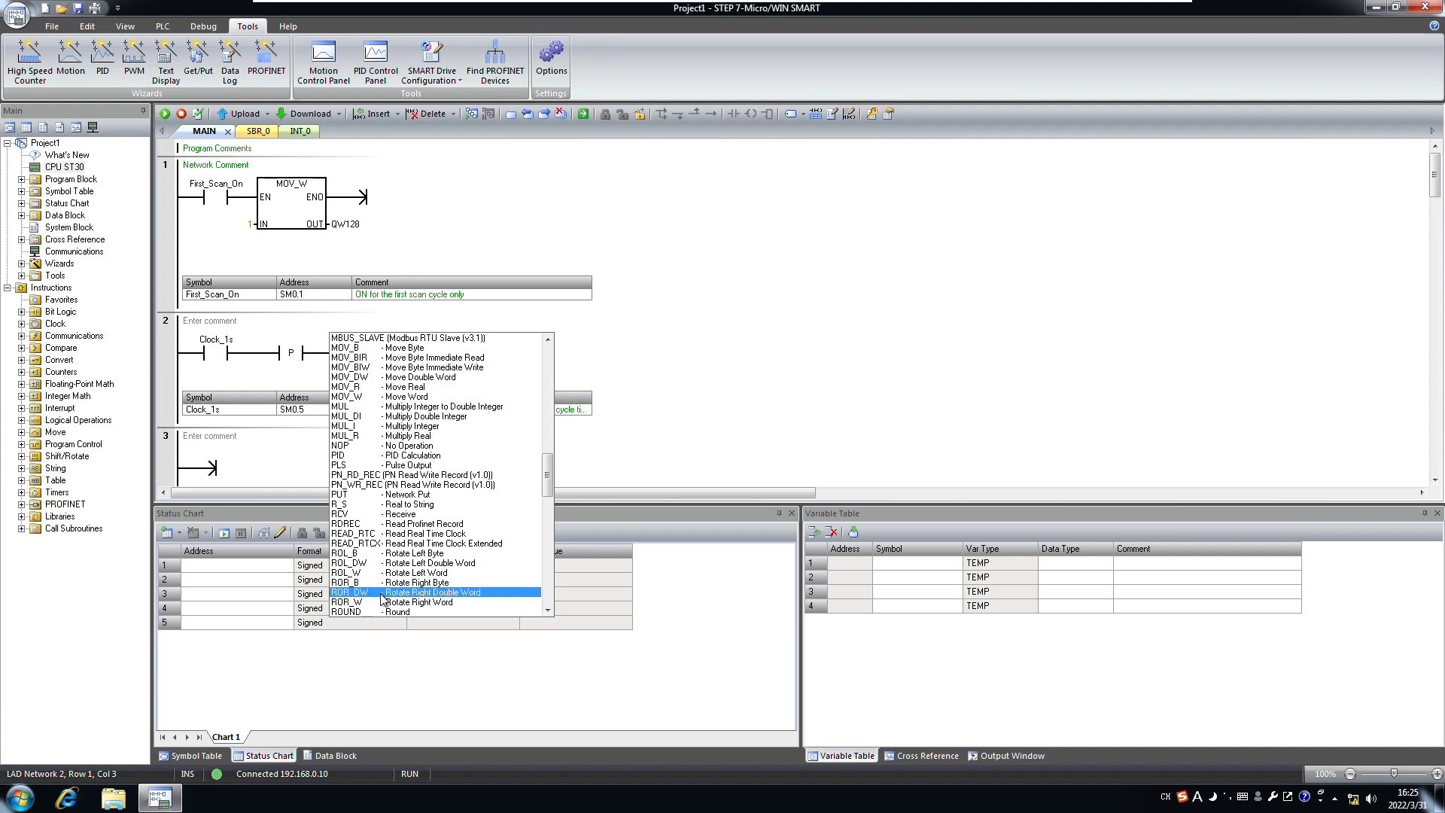
pyautogui.click(376, 573)
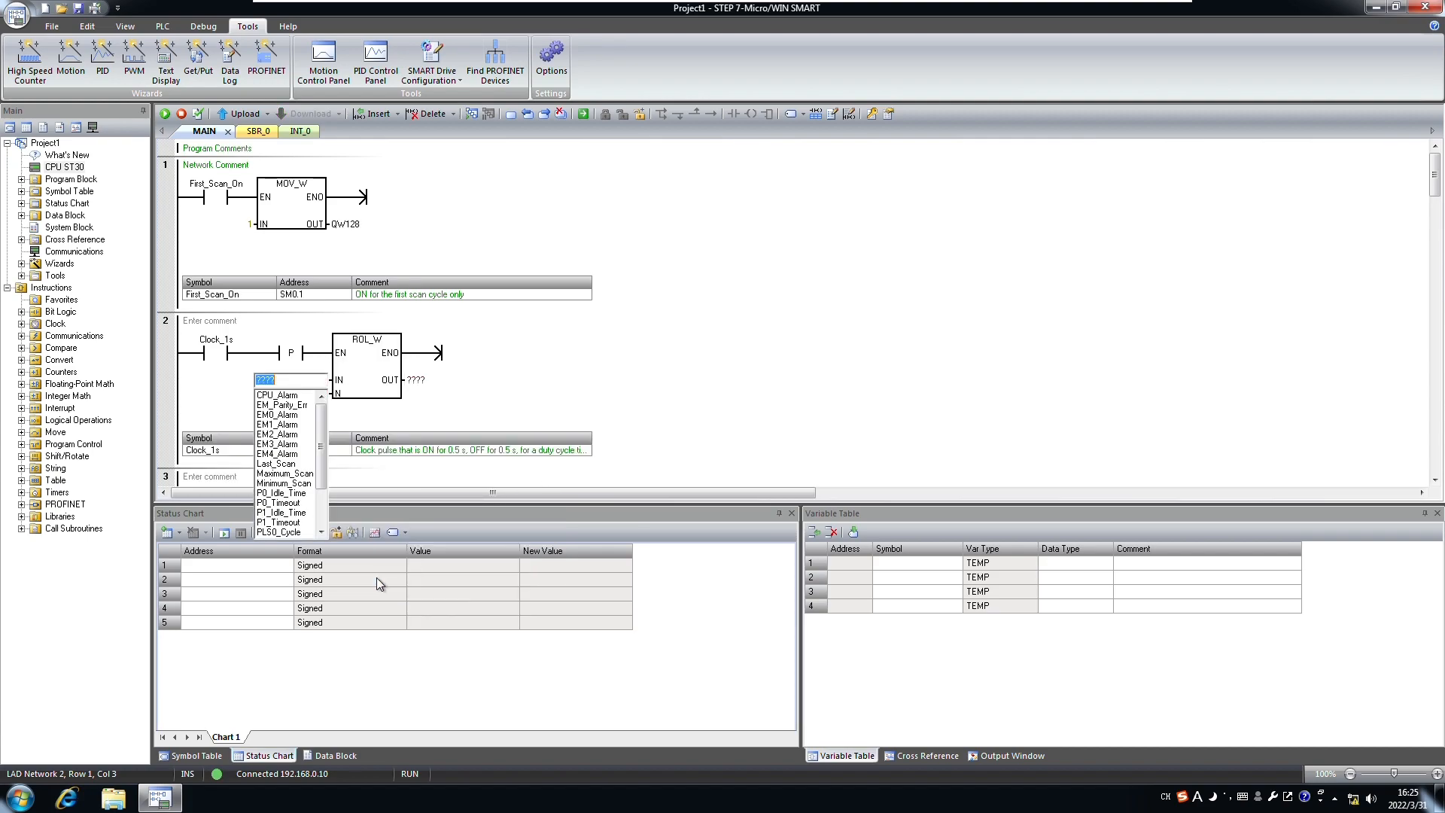
pyautogui.write('QW128')
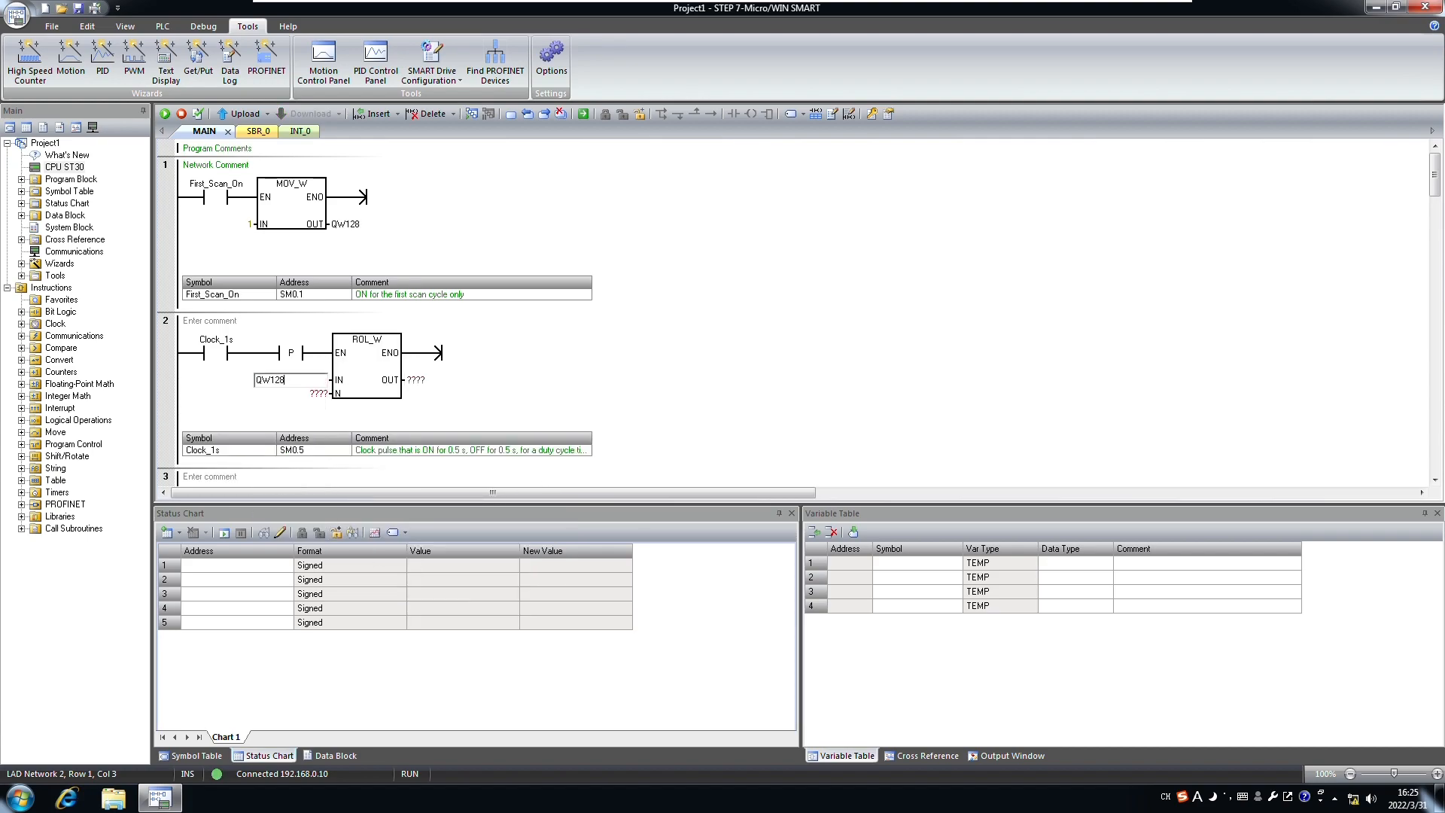
pyautogui.press('Return')
pyautogui.write('1')
pyautogui.press('Return')
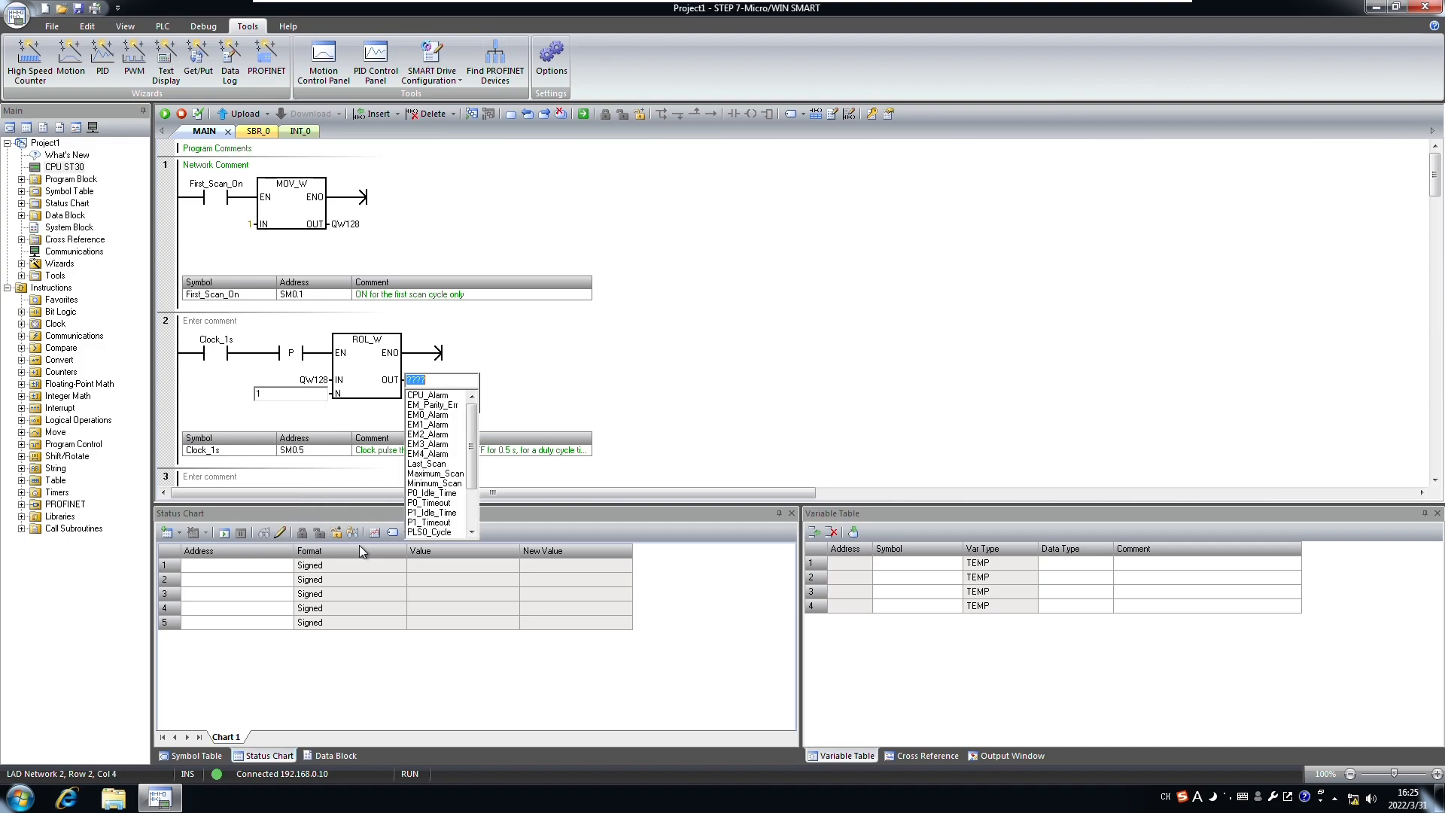
pyautogui.write('QW128')
pyautogui.press('Return')
pyautogui.click(364, 392)
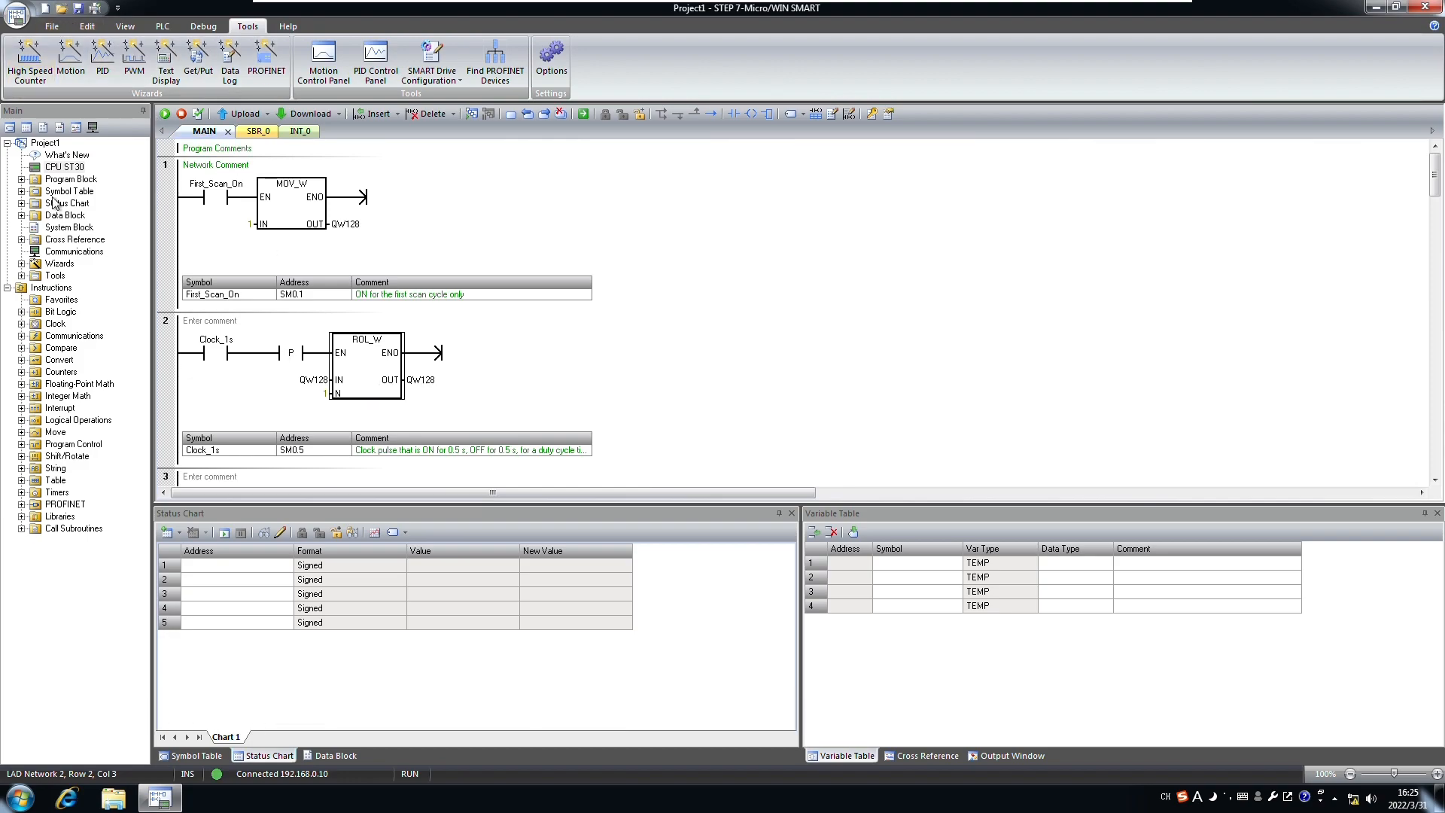
# Step: Download the updated ladder program to the CPU ST30, allowing STOP and confirming the return to RUN
pyautogui.click(60, 170)
pyautogui.click(52, 27)
pyautogui.click(231, 56)
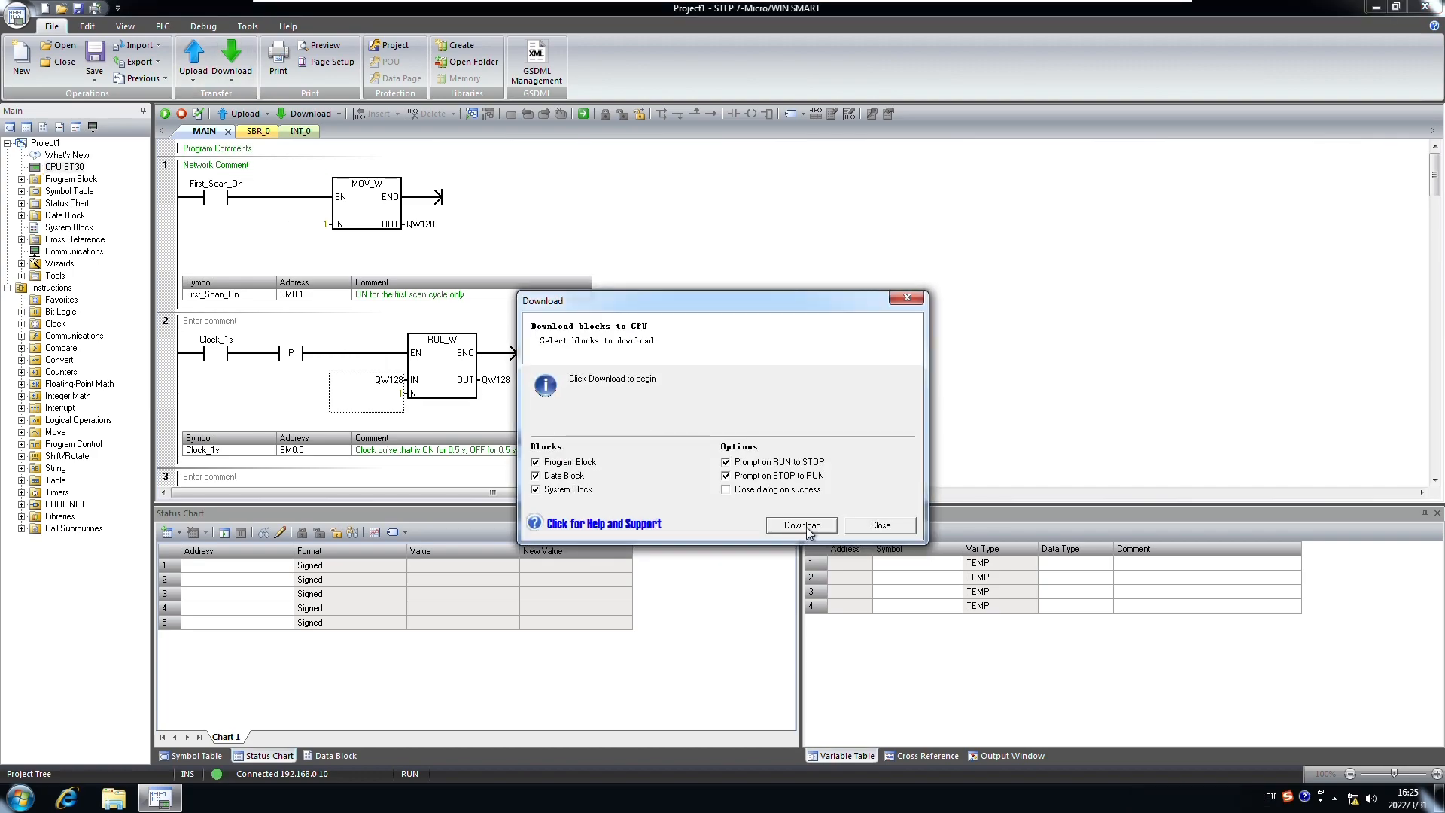
pyautogui.click(802, 526)
pyautogui.click(708, 457)
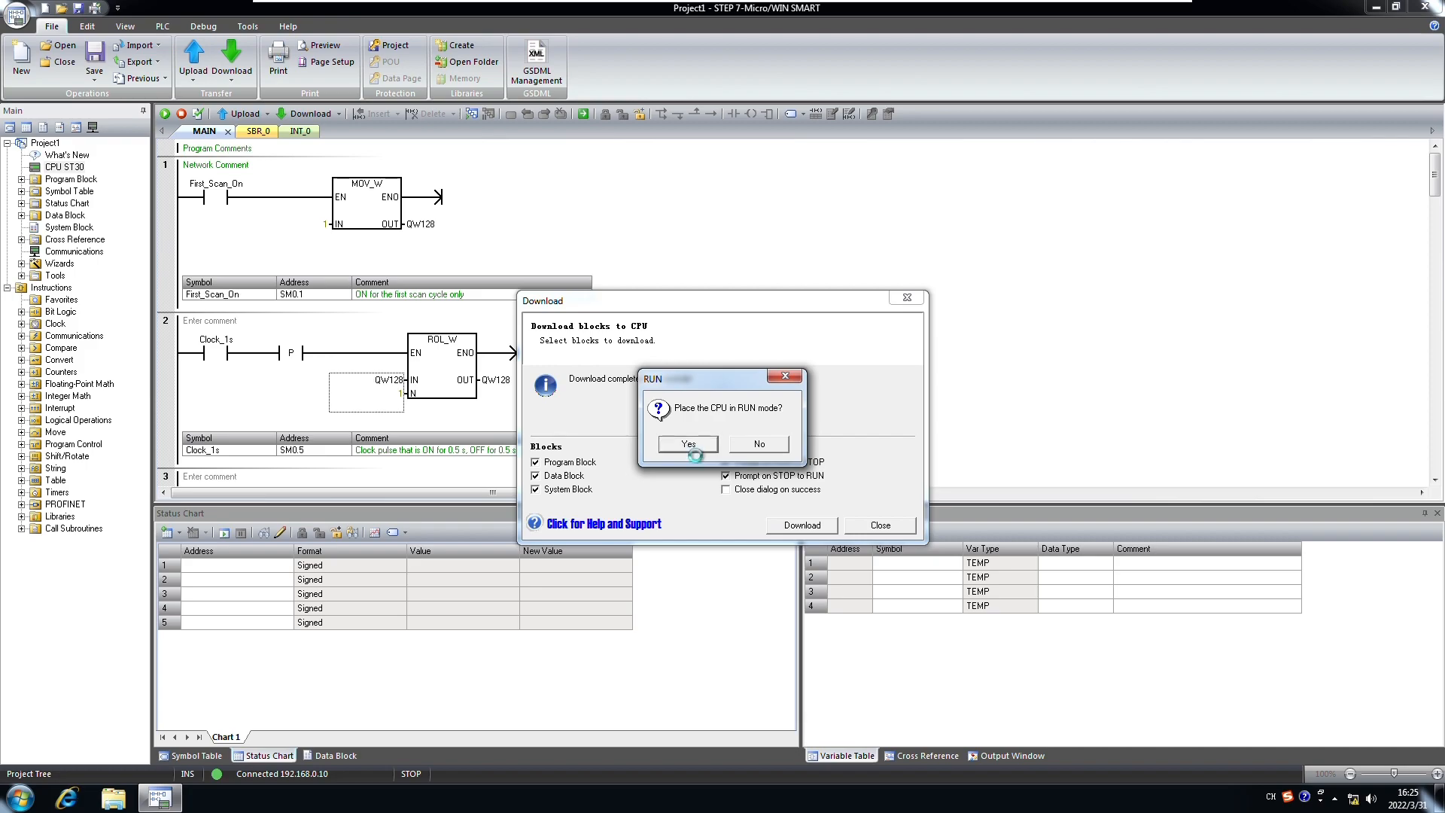
pyautogui.click(686, 447)
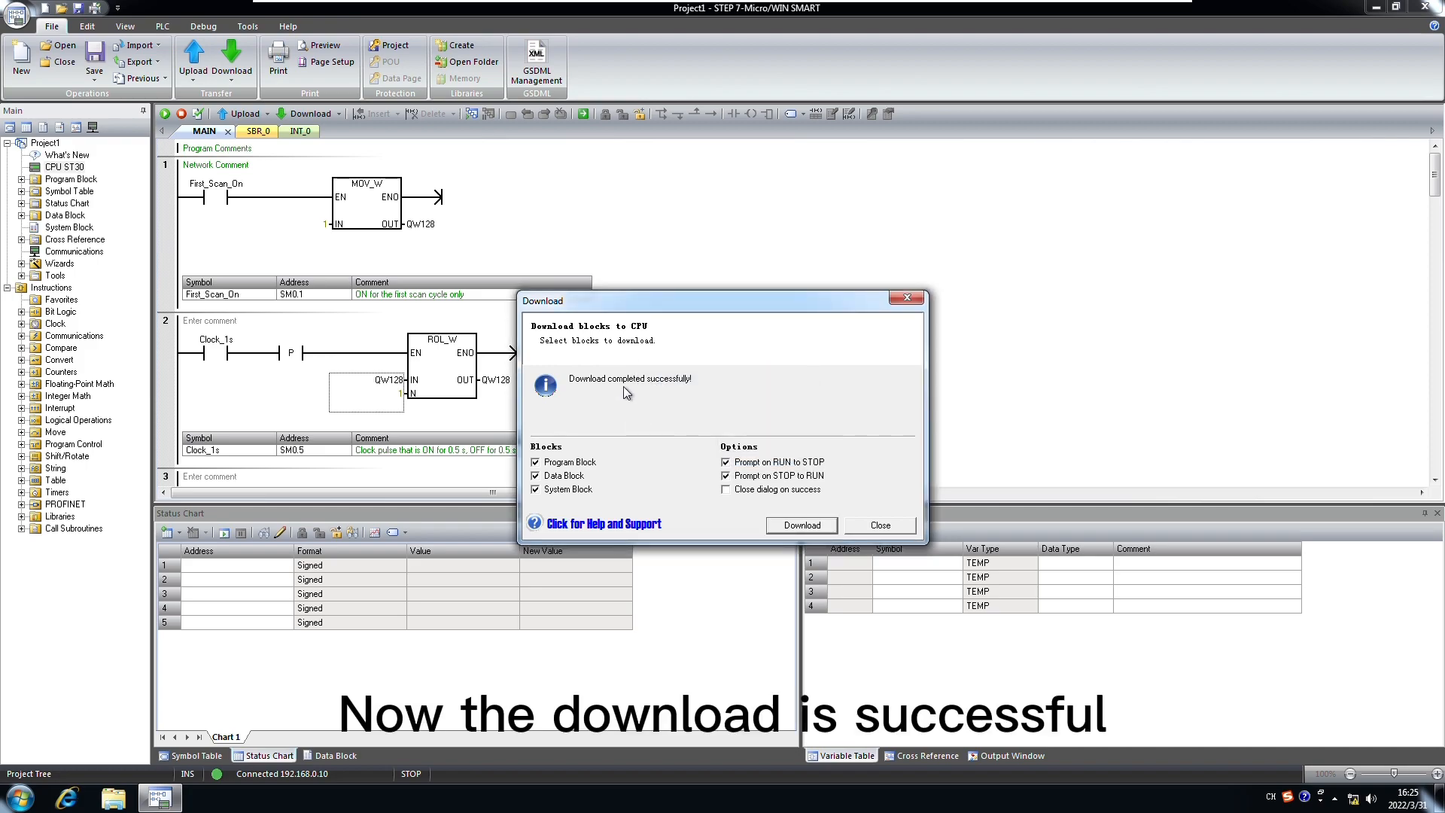